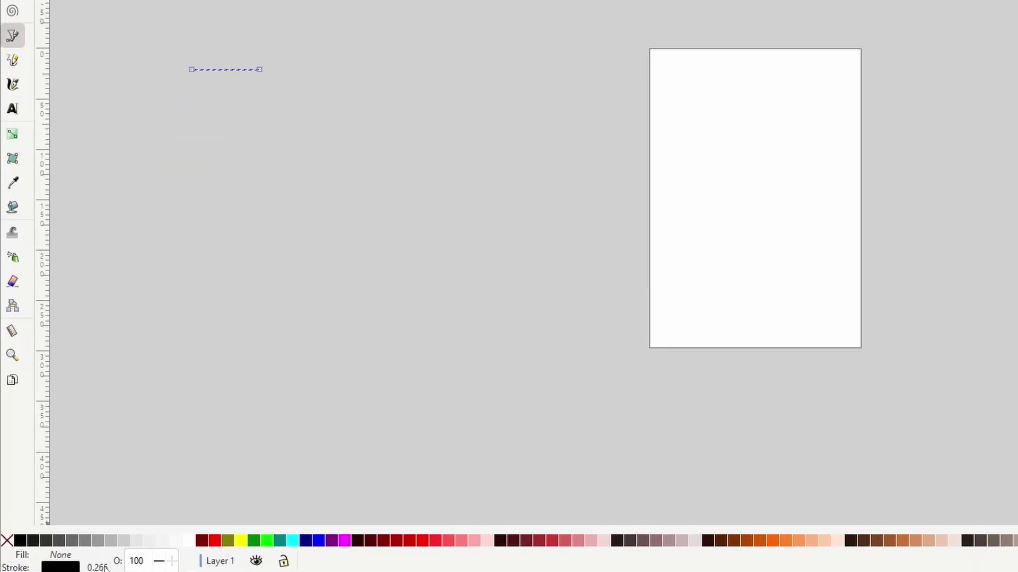
Set the stroke width of the short horizontal line to 10 mm
right_click(105, 568)
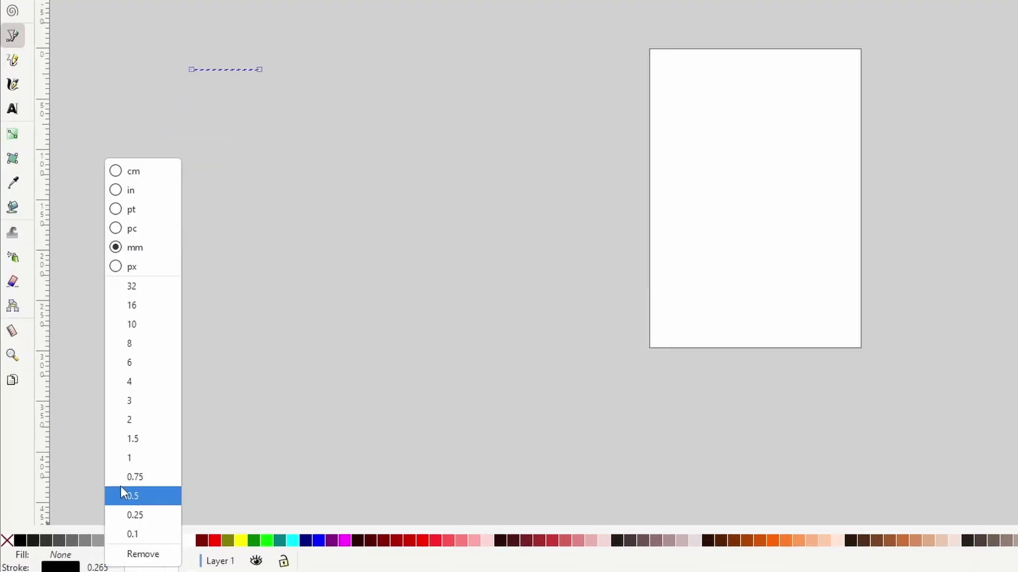
click(141, 329)
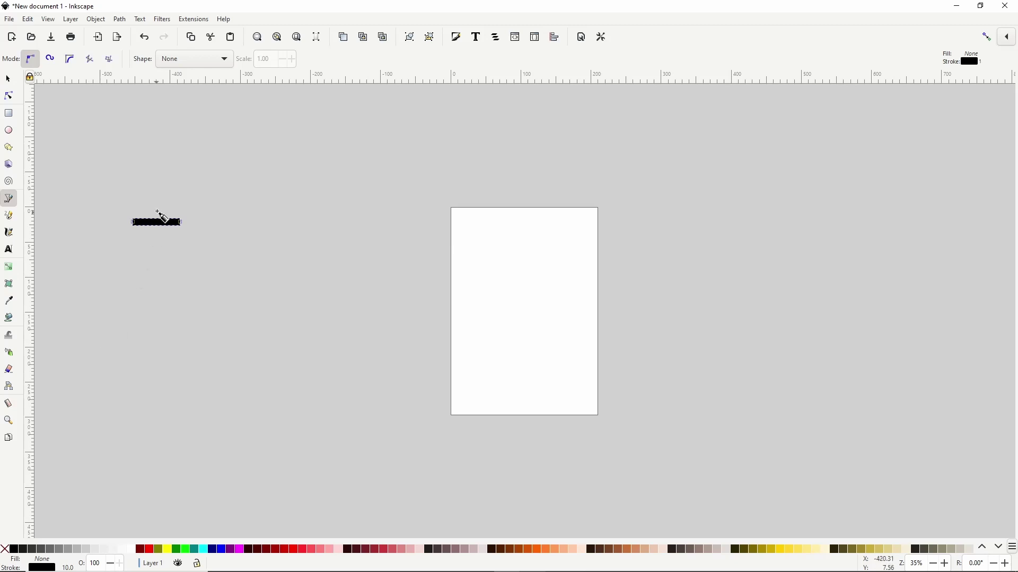
scroll(157, 210, up, 2)
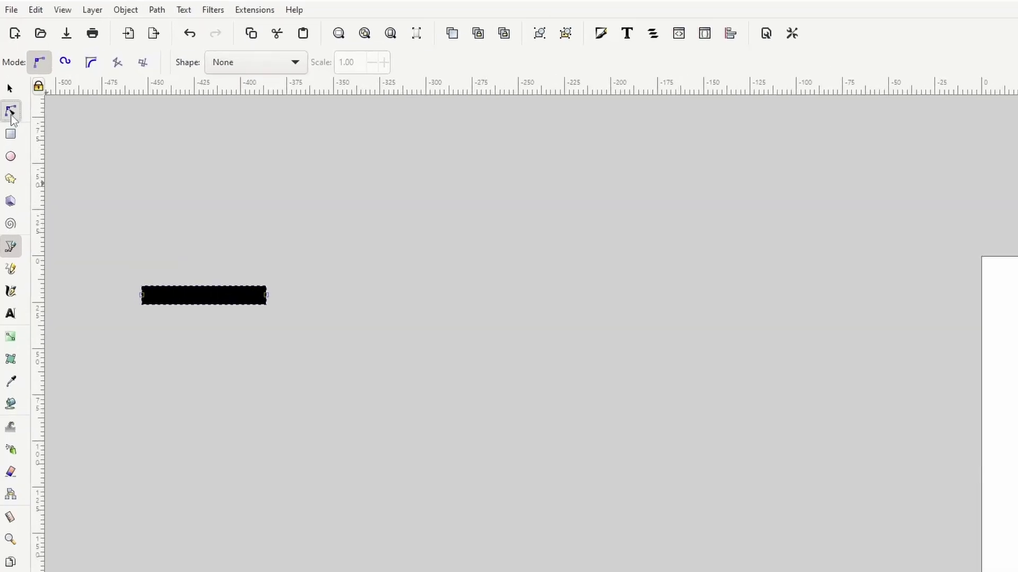
Insert a node at the middle of the thick line and make that node symmetric
click(11, 112)
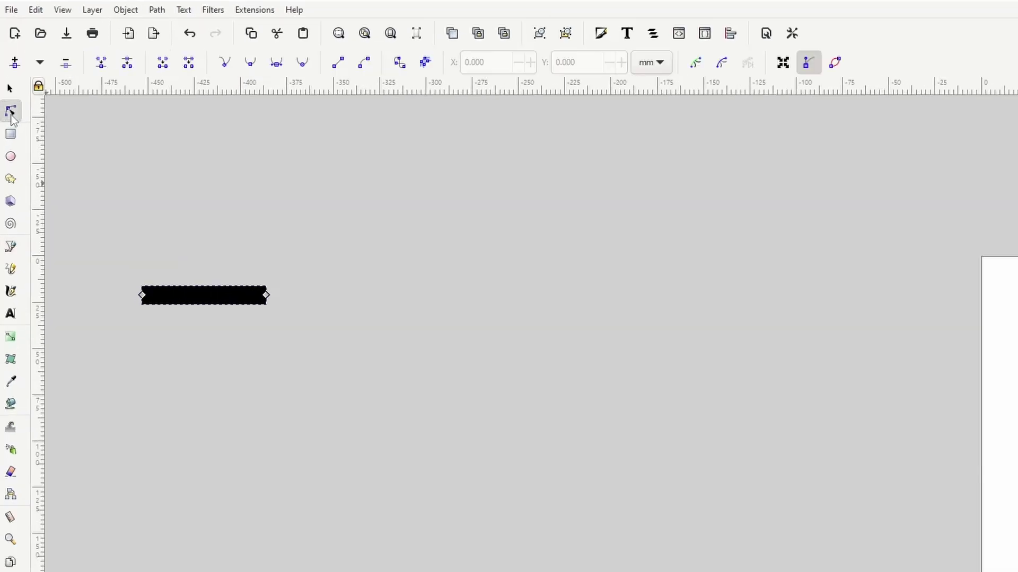
mouse_move(100, 233)
mouse_down()
mouse_move(150, 273)
mouse_move(293, 332)
mouse_up()
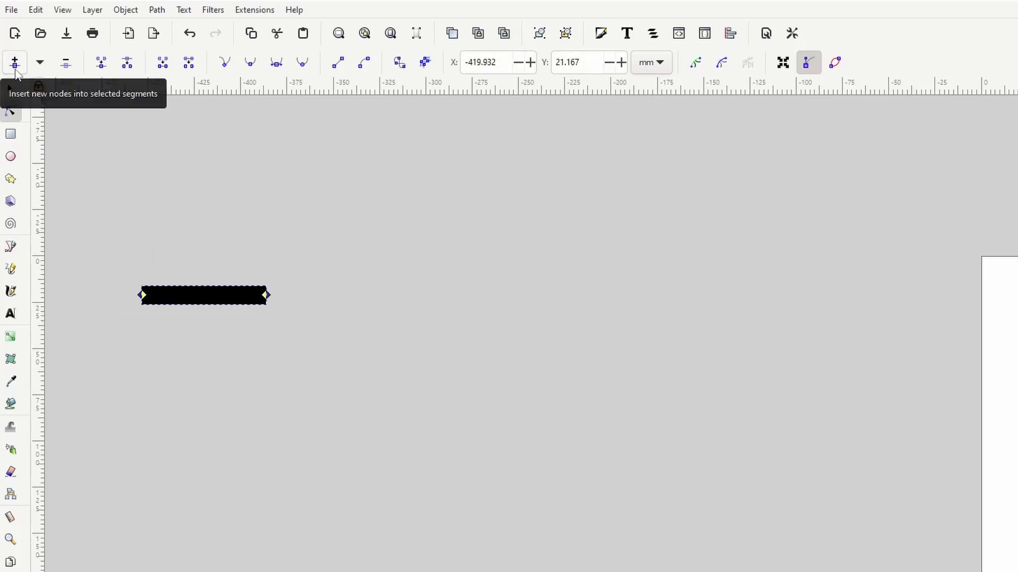
click(14, 66)
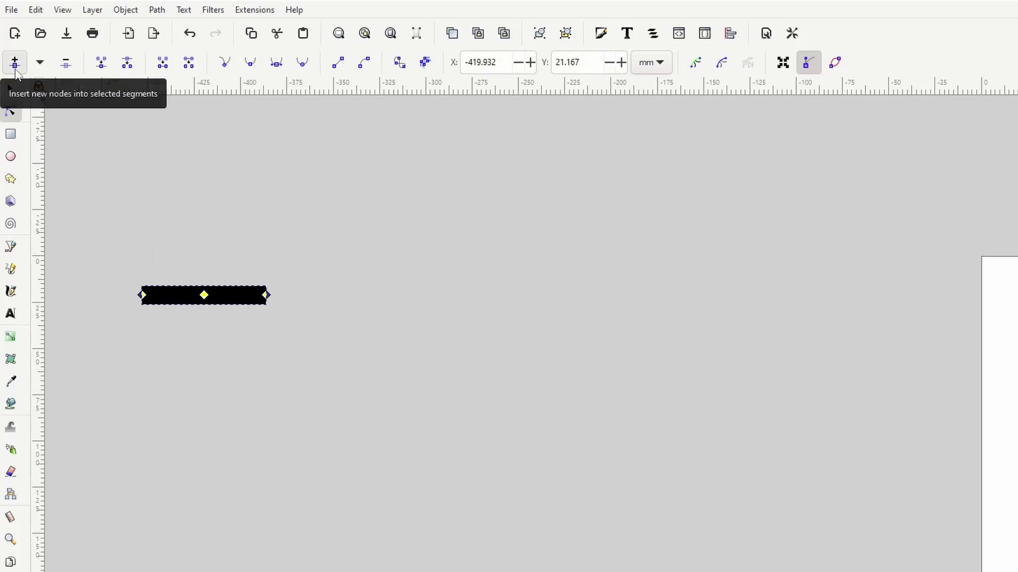
click(204, 295)
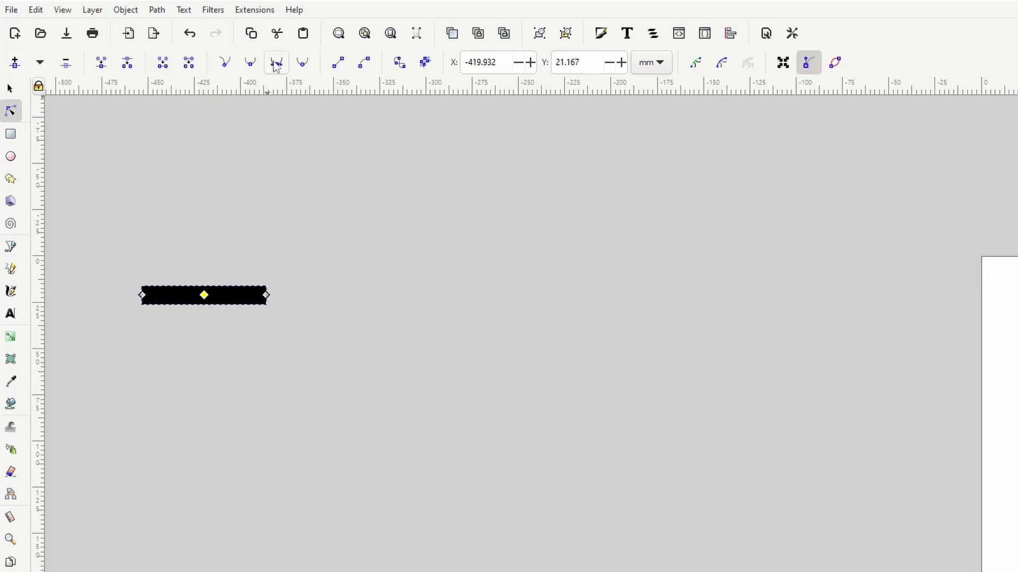
click(277, 62)
Bend the line into an arch by lengthening the middle node's handles and raising it about 19 mm, and convert its stroke to a path
drag(225, 295, 244, 295)
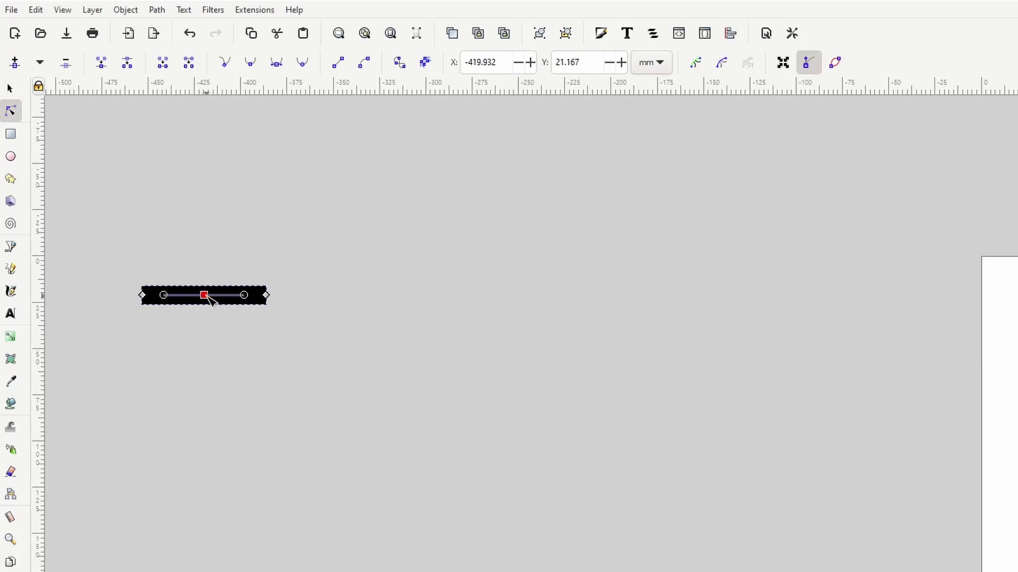
drag(206, 296, 205, 260)
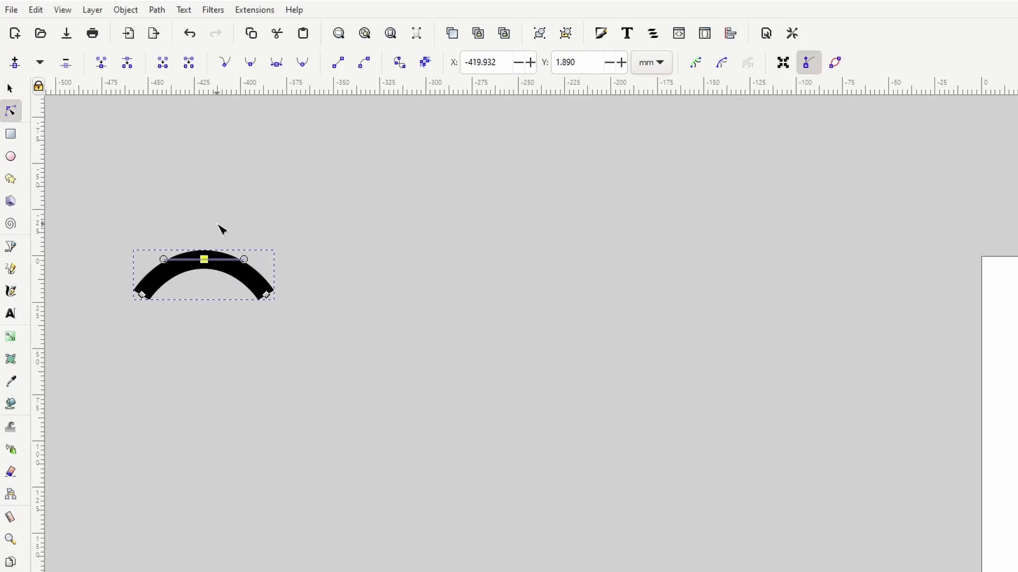
click(157, 10)
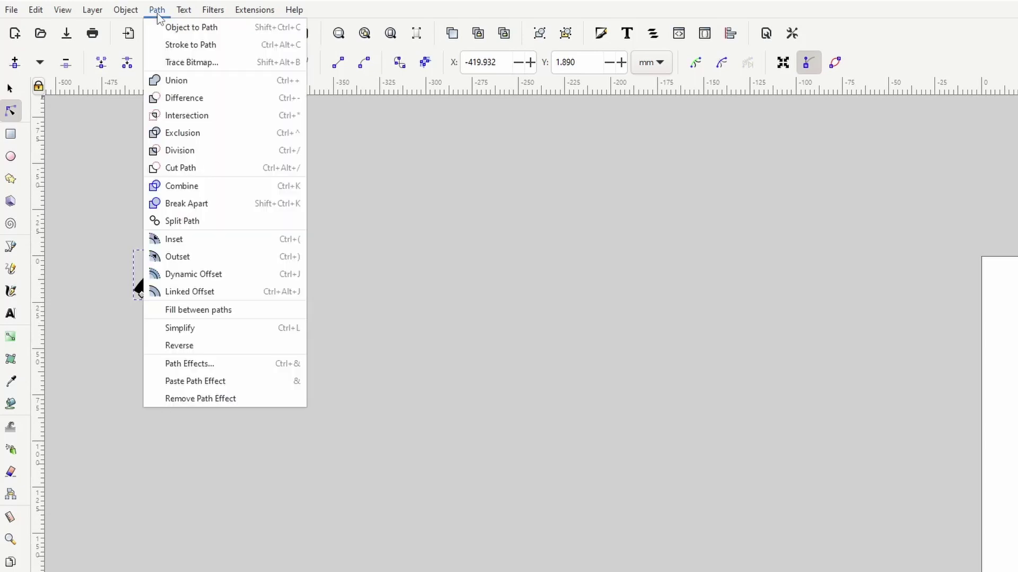
click(175, 45)
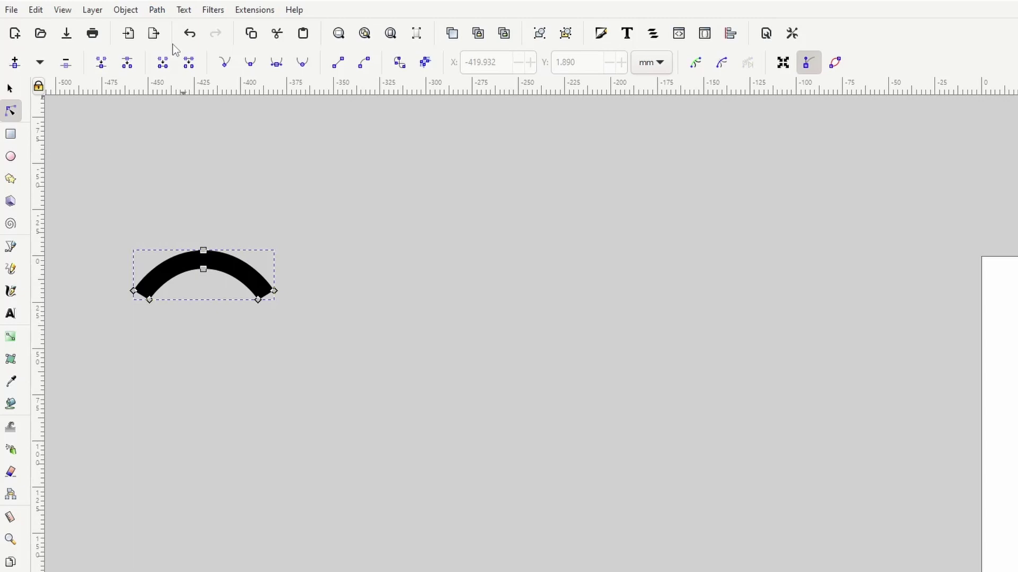
Draw a tall, narrow closed triangle with straight segments, its base overlapping the top centre of the arch
click(11, 247)
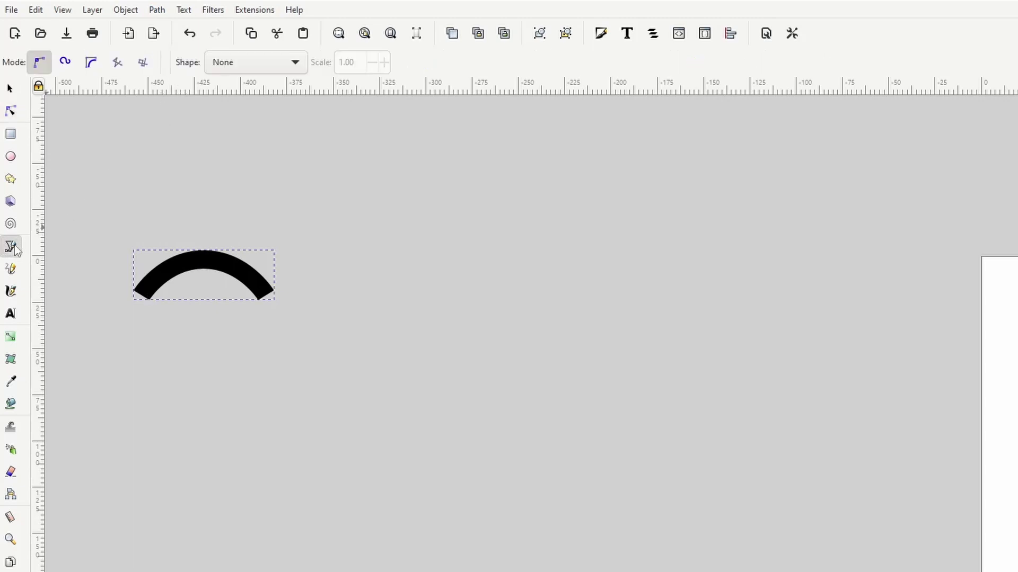
click(188, 260)
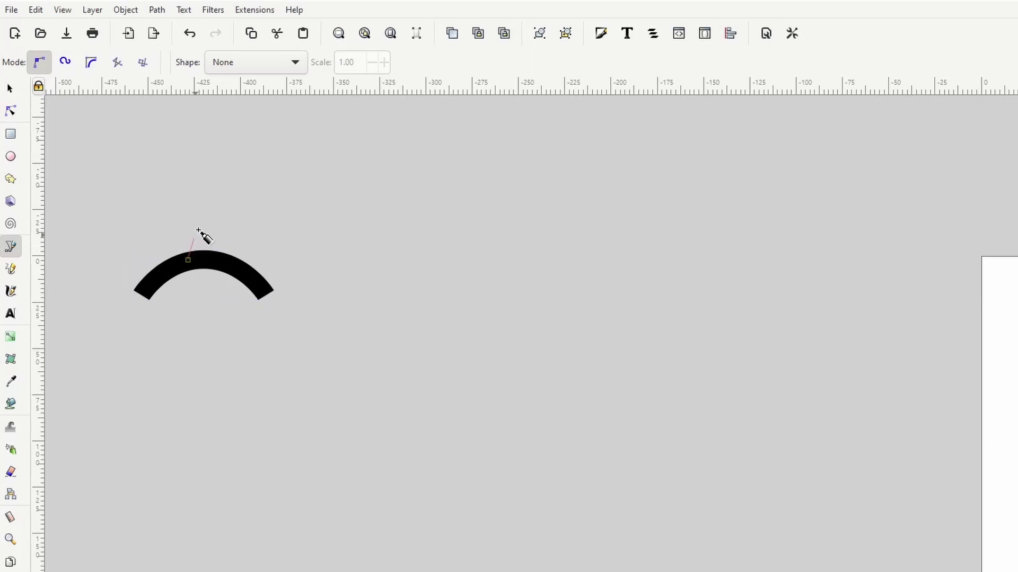
click(206, 185)
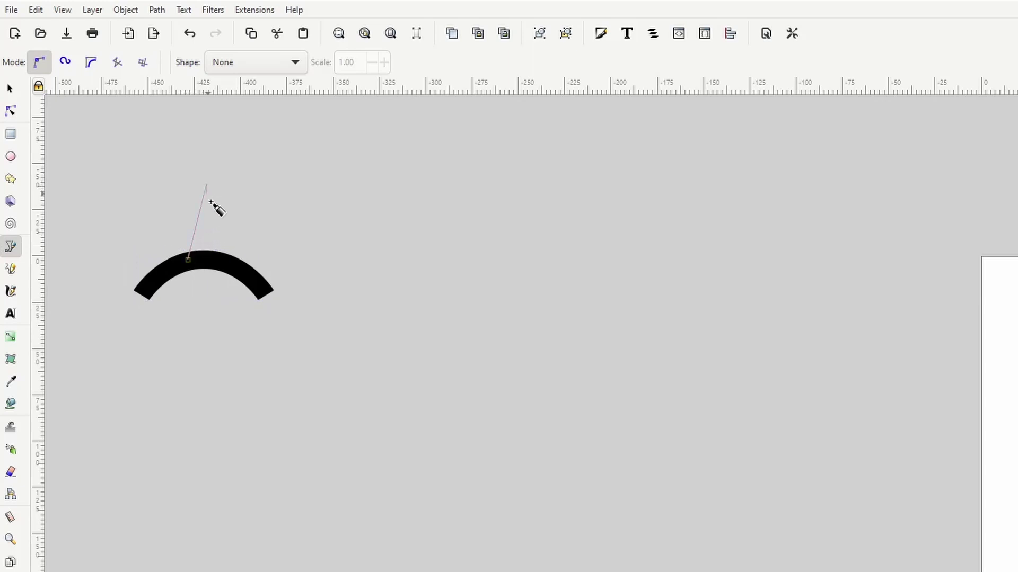
click(227, 264)
click(188, 259)
Select the triangle and the arch and merge them into one path with Union
click(10, 88)
drag(97, 145, 313, 328)
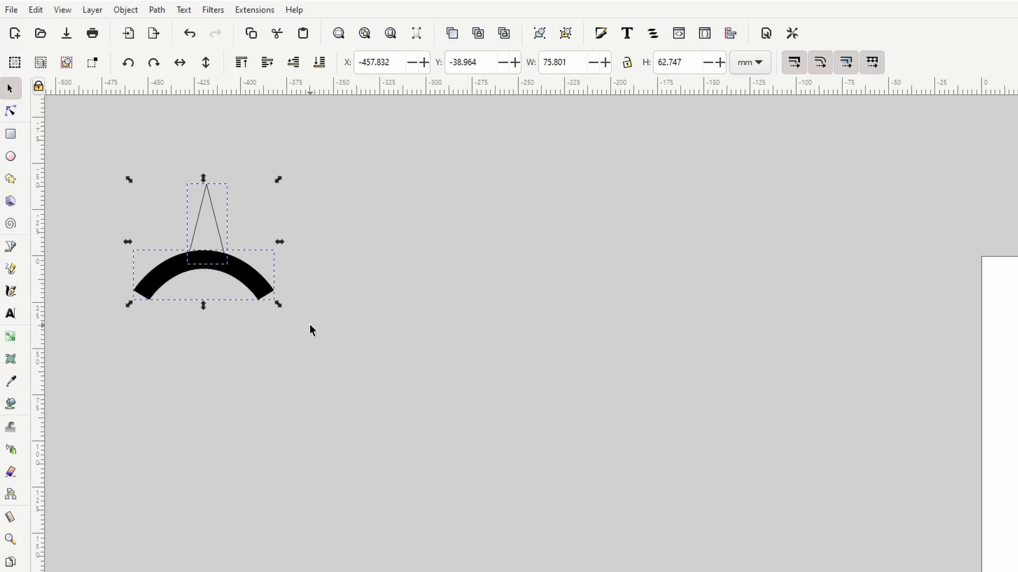
click(157, 10)
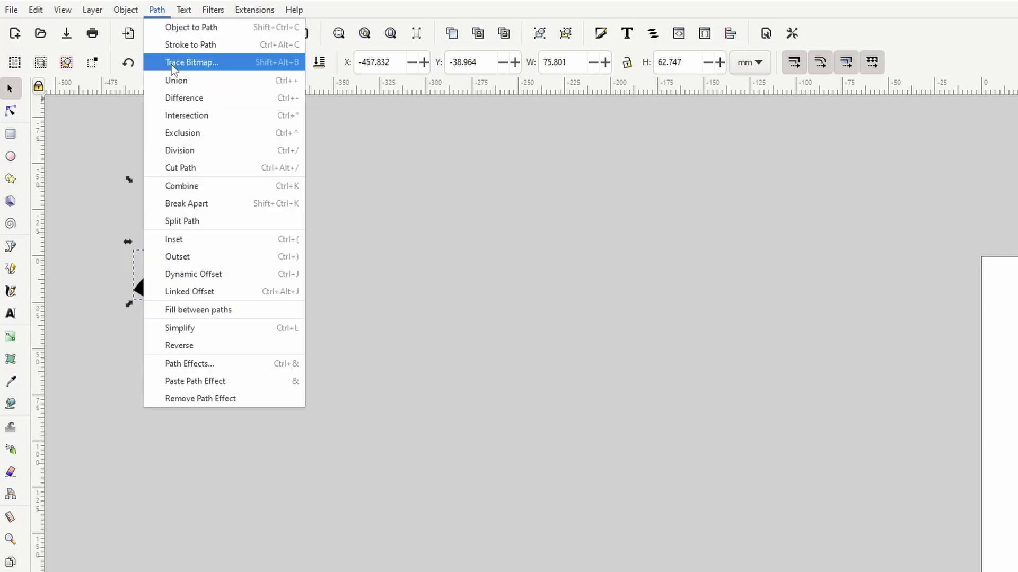
click(178, 80)
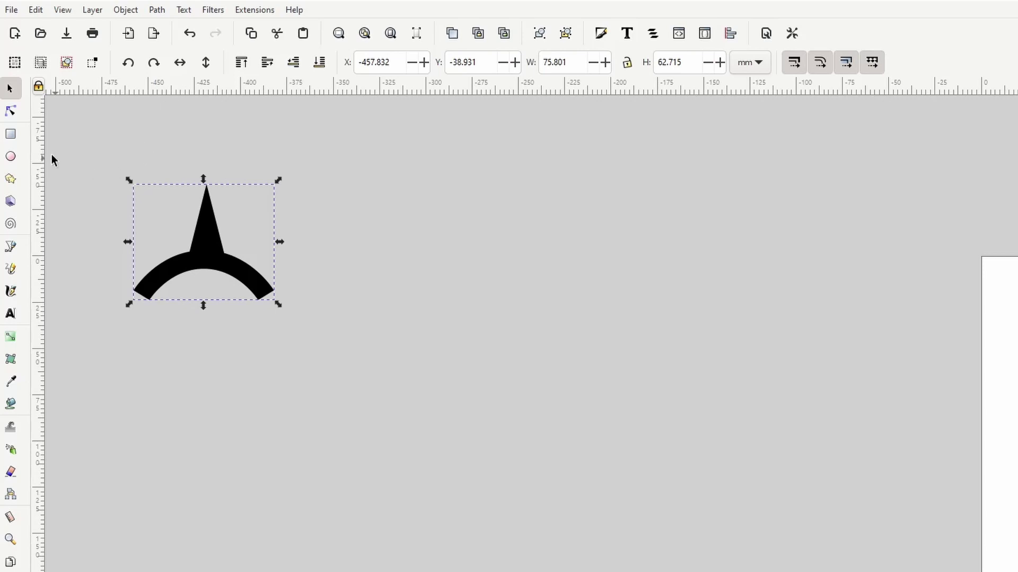
Curve both sides of the spike toward the right and lower its tip about 3.4 mm to shape a thorn
click(10, 111)
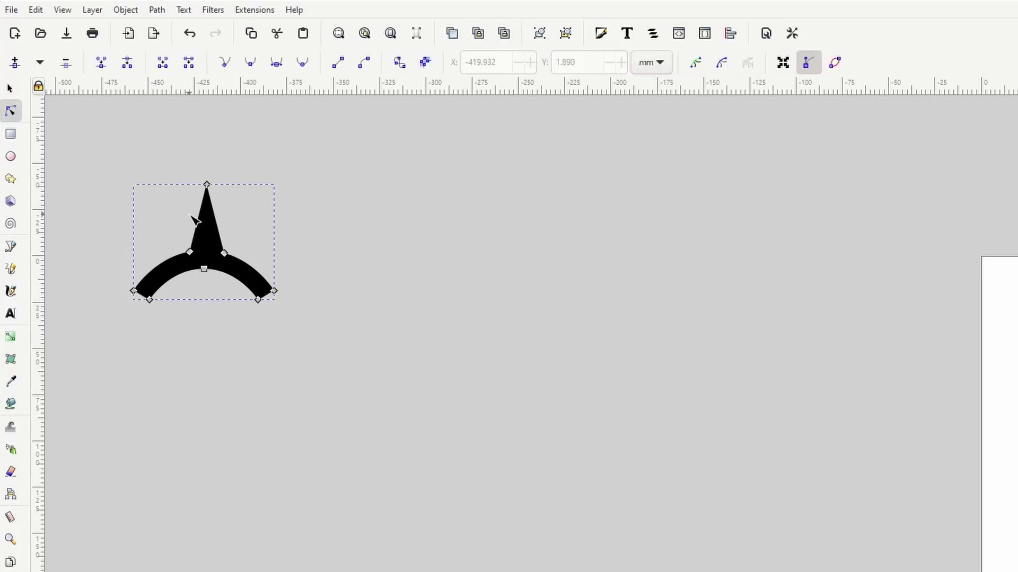
mouse_move(194, 219)
mouse_down()
mouse_move(224, 236)
mouse_move(211, 219)
mouse_up()
drag(207, 184, 211, 212)
click(239, 176)
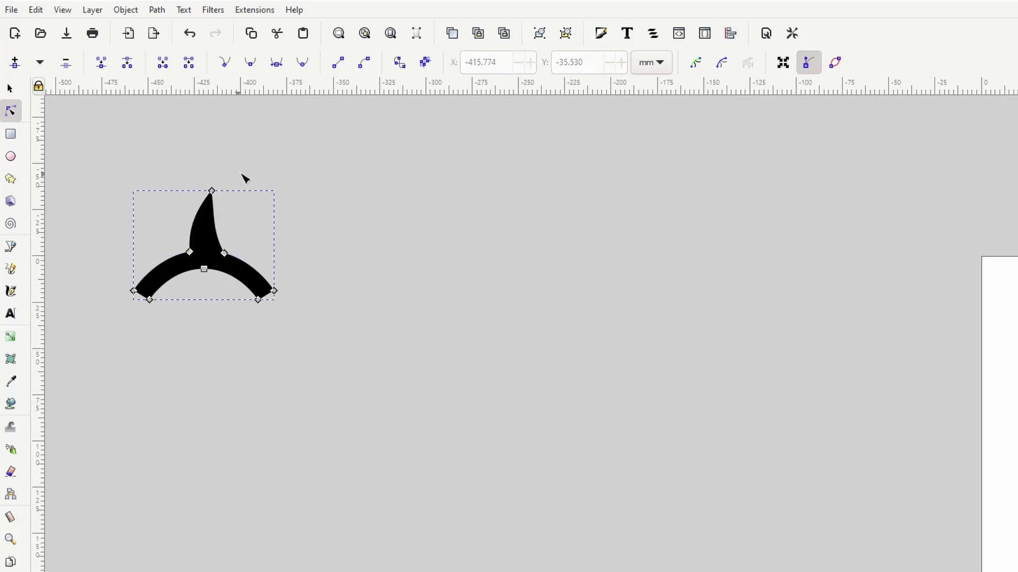
click(243, 177)
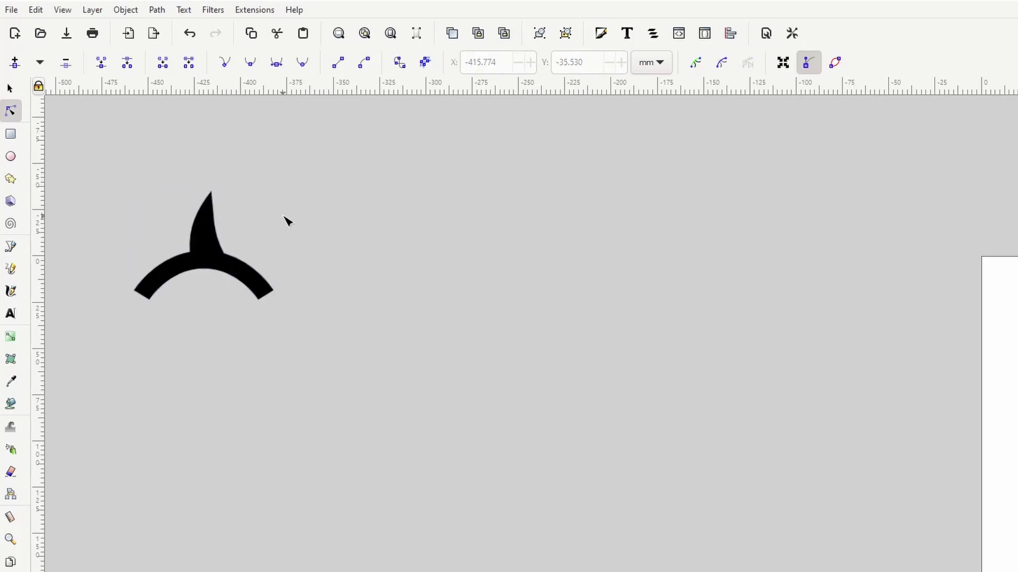
Duplicate the thorned arch and flip the copy vertically
click(8, 90)
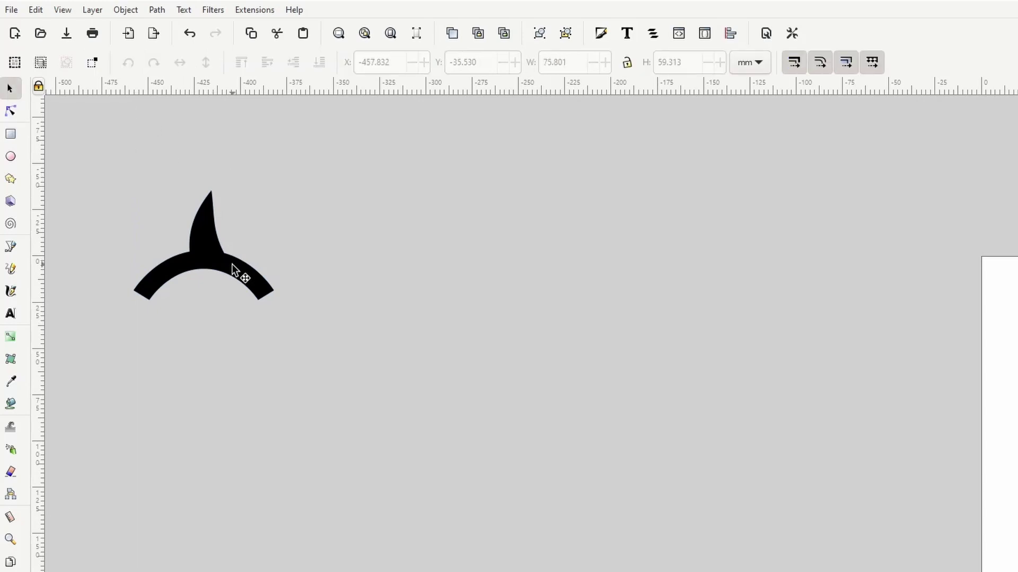
right_click(210, 252)
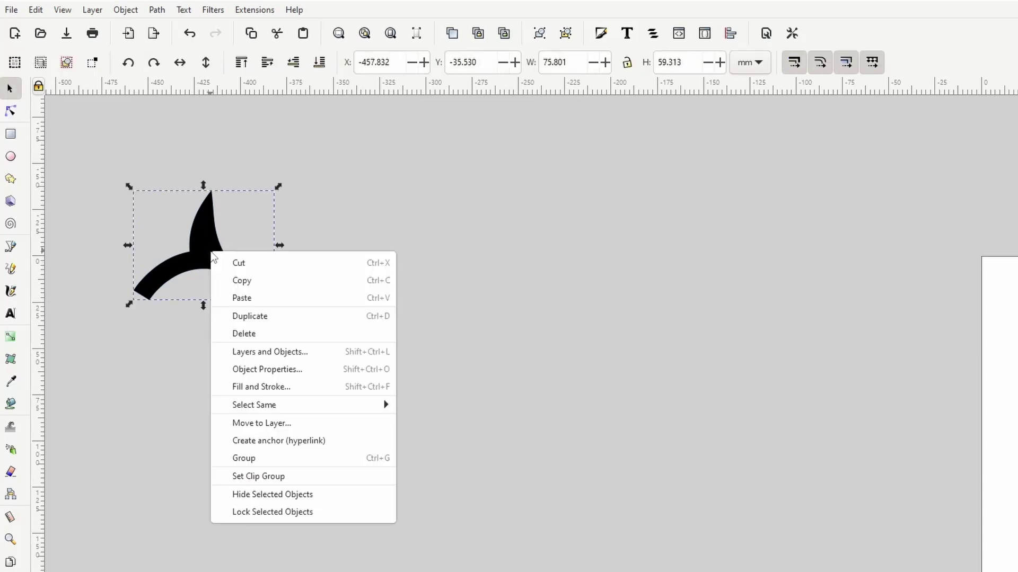
click(251, 314)
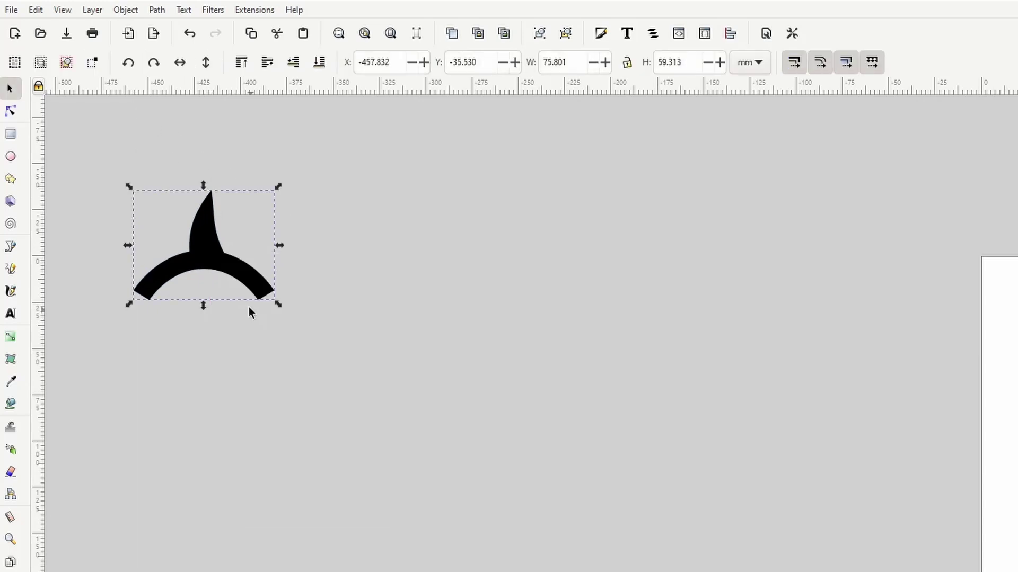
click(210, 61)
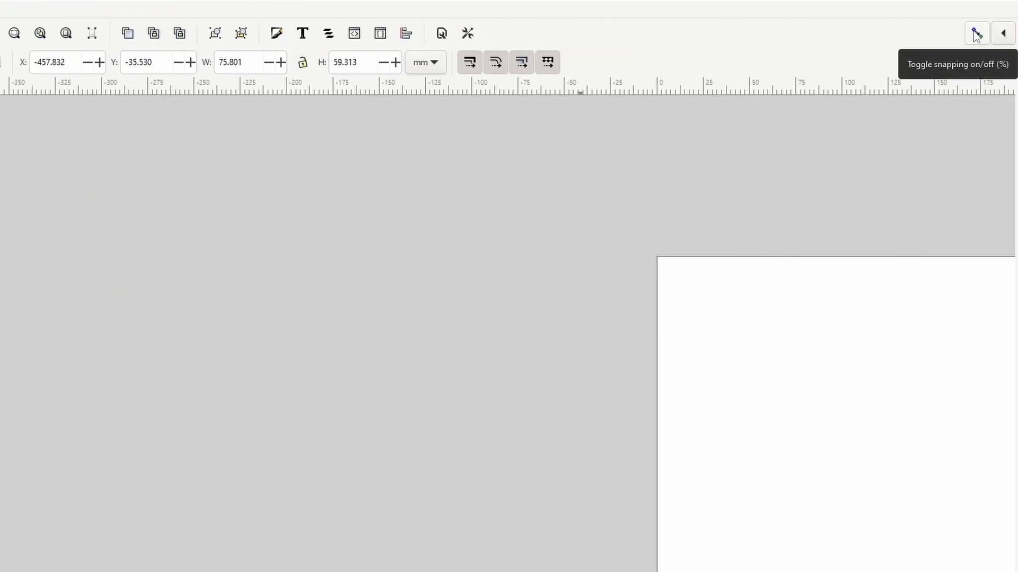
Using snapping, attach the flipped copy to the first arch's right end and a duplicate of the first arch to the flipped one's free end
click(976, 34)
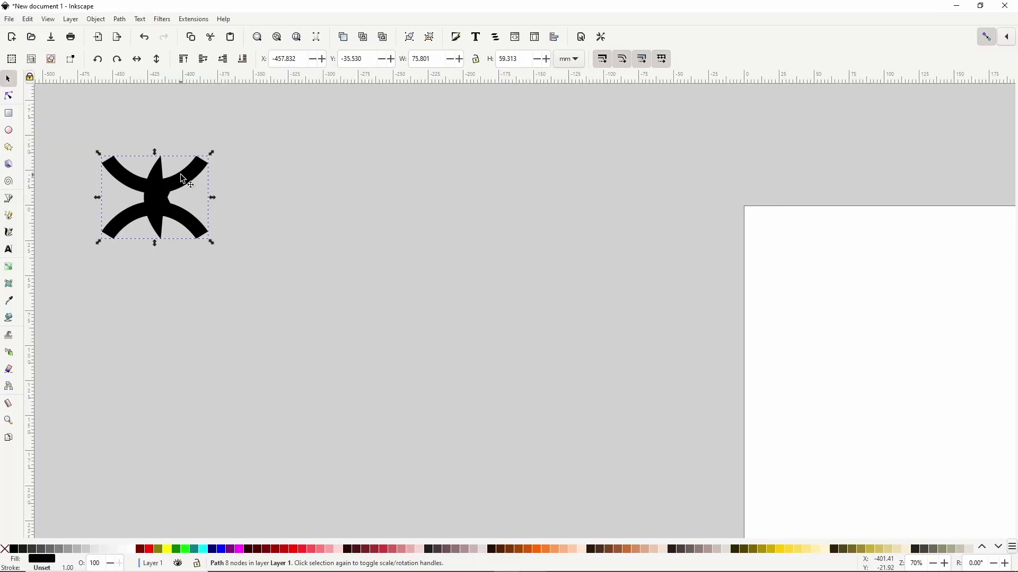
drag(184, 184, 272, 258)
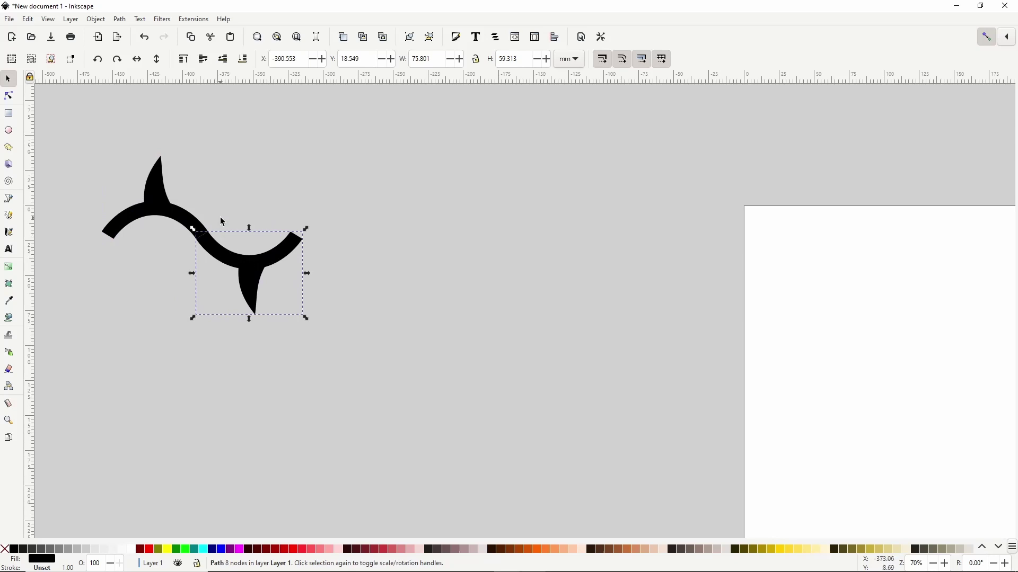
click(149, 189)
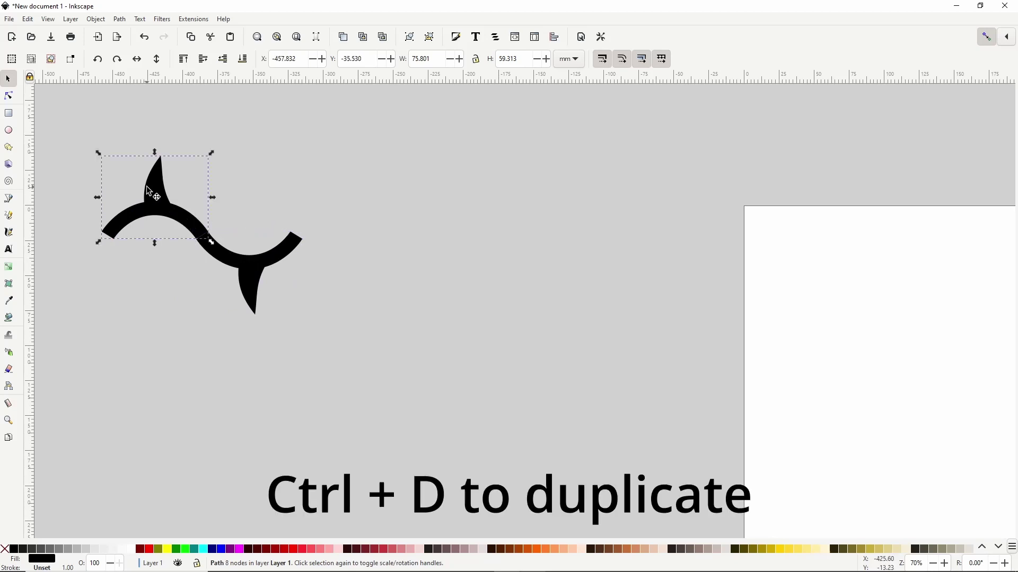
key(ctrl+d)
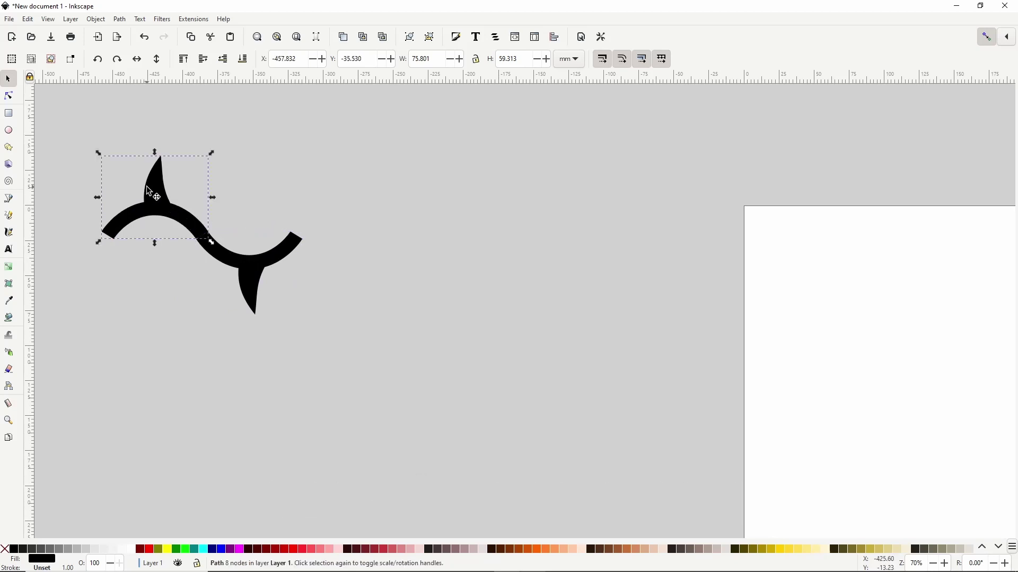
drag(149, 190, 340, 196)
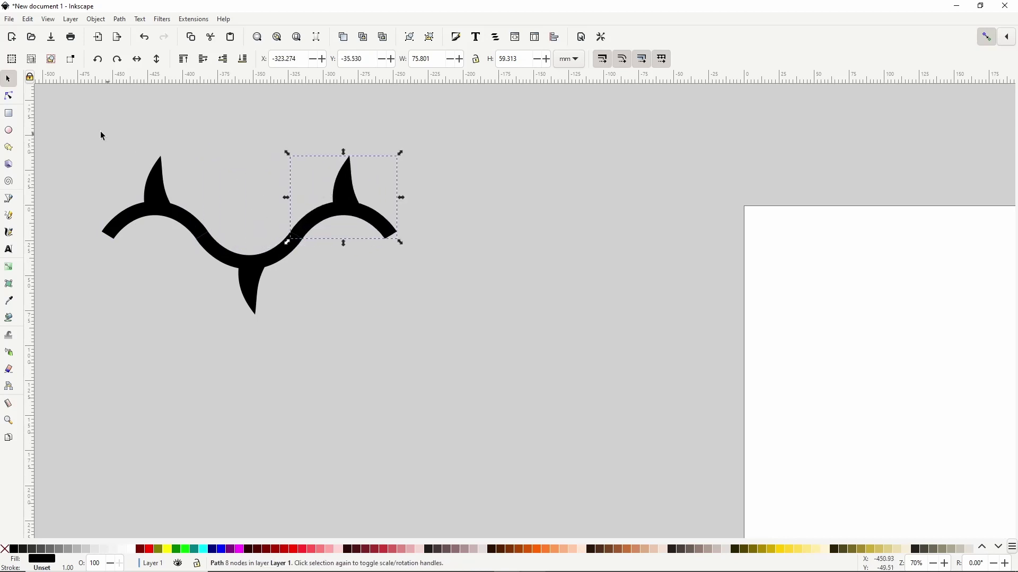
Merge all three thorned arches into a single wavy path with Union
drag(83, 127, 430, 339)
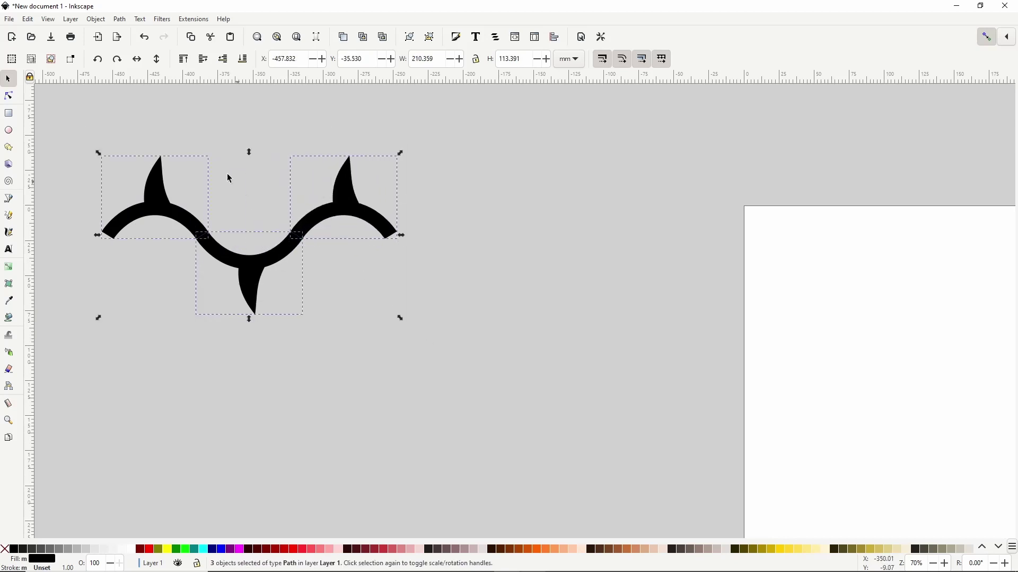
click(120, 20)
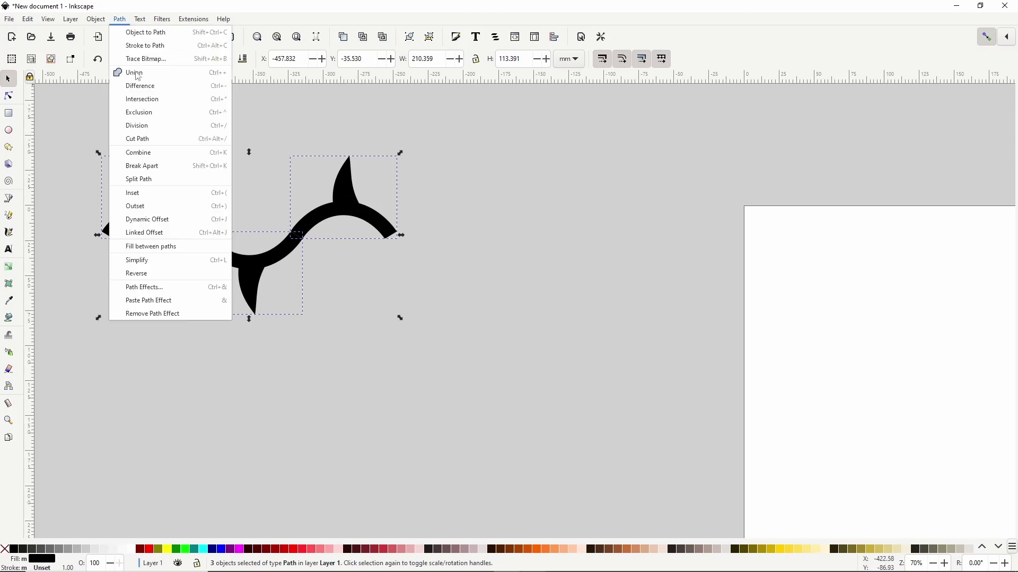
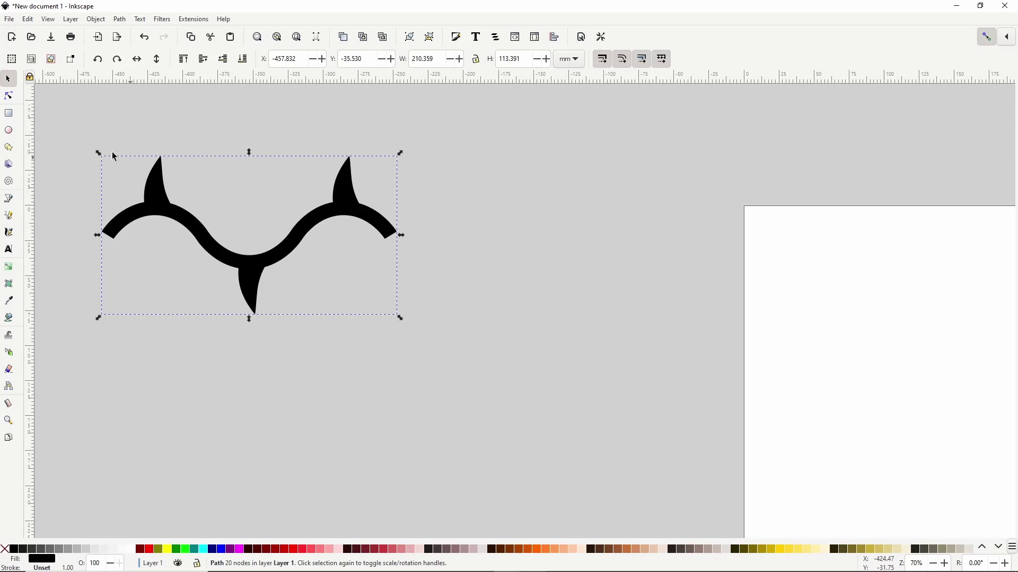
Draw a closed six-point polygon around the left half of the leftmost arch, starting and ending at its inner middle node
click(9, 198)
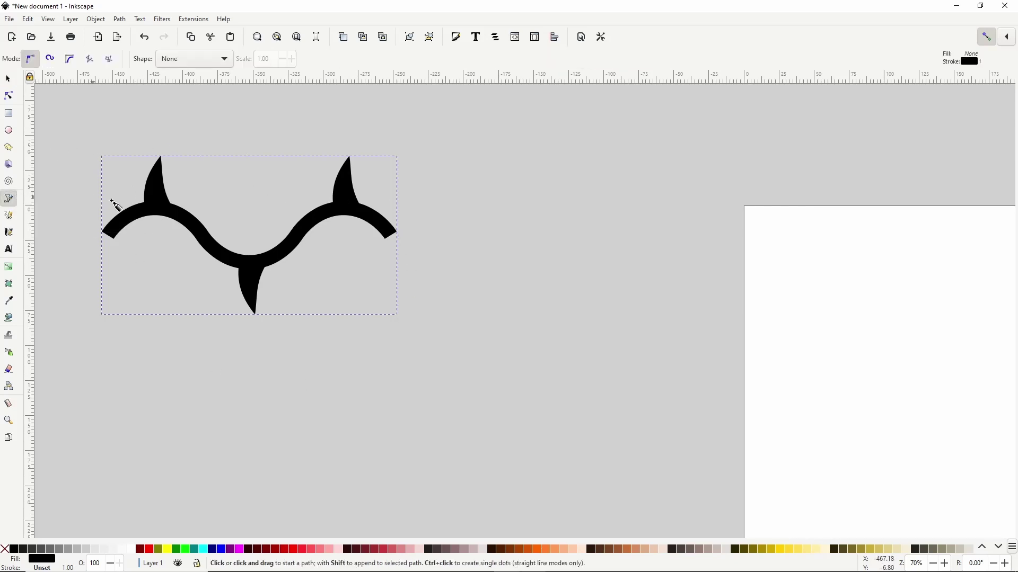
click(155, 217)
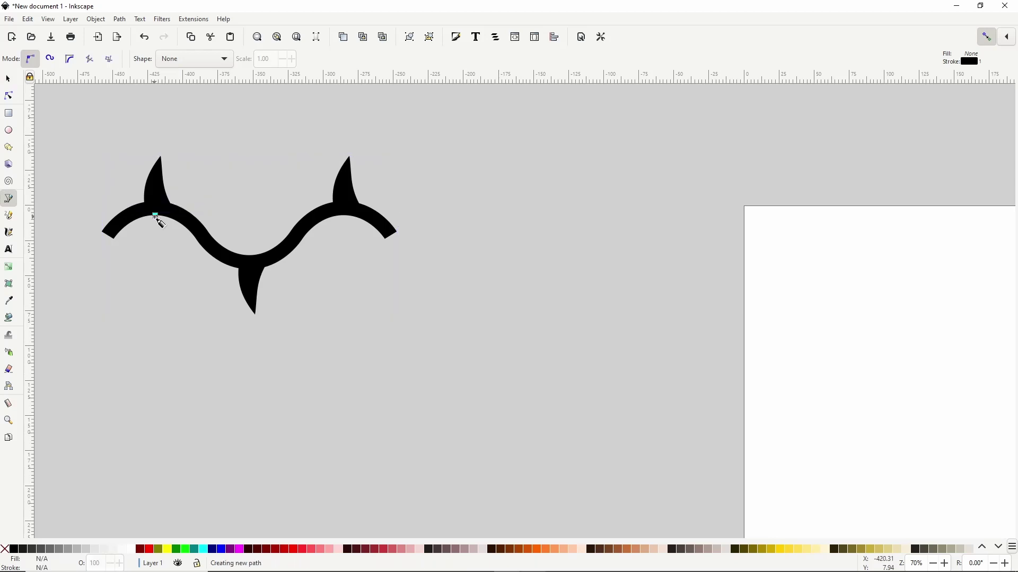
click(154, 132)
click(95, 160)
click(74, 217)
click(93, 269)
click(140, 256)
click(155, 216)
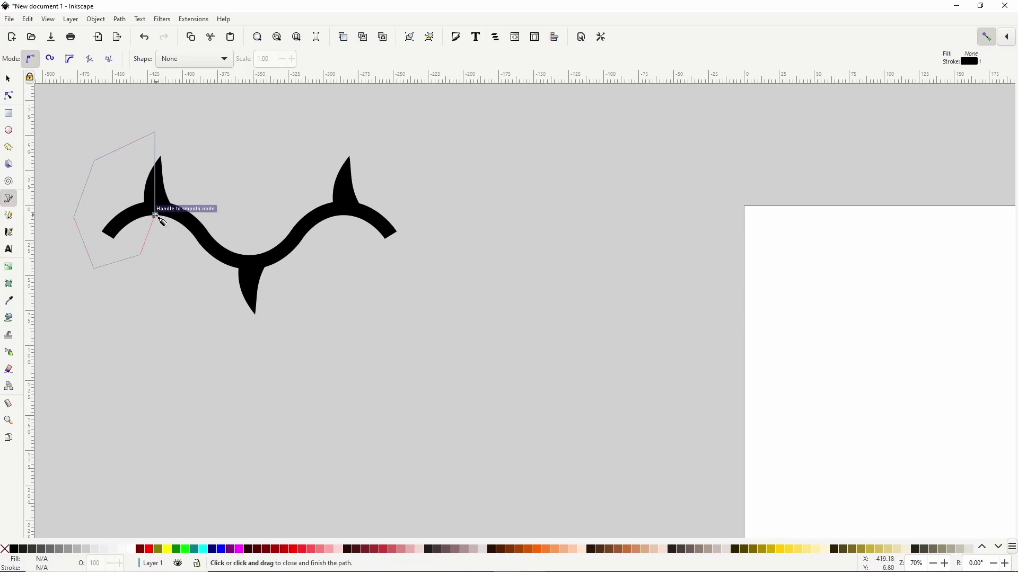
Cut the left half of the leftmost arch off the vine by subtracting the drawn polygon with Difference
click(8, 79)
shift+click(177, 218)
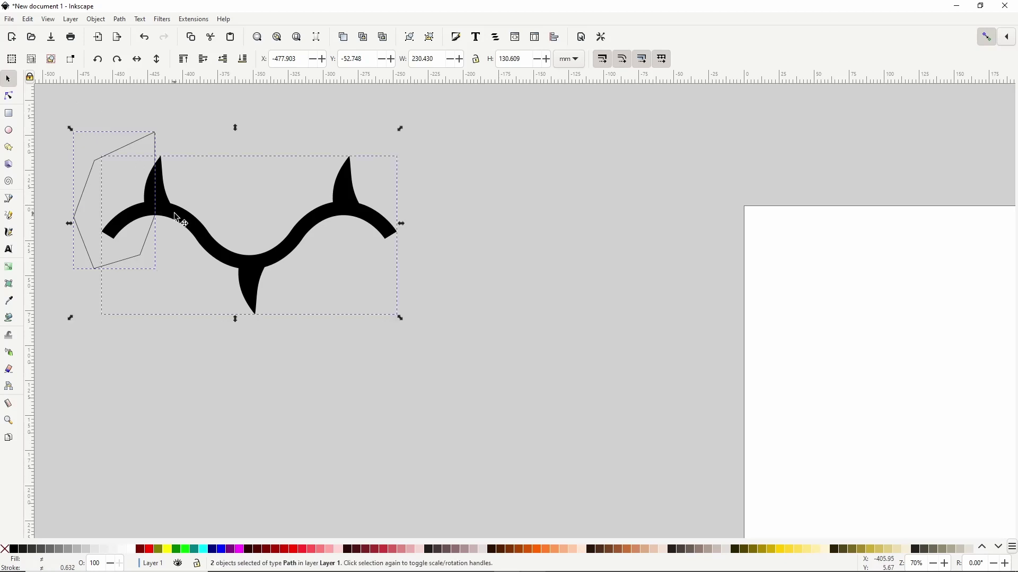
click(120, 19)
click(135, 88)
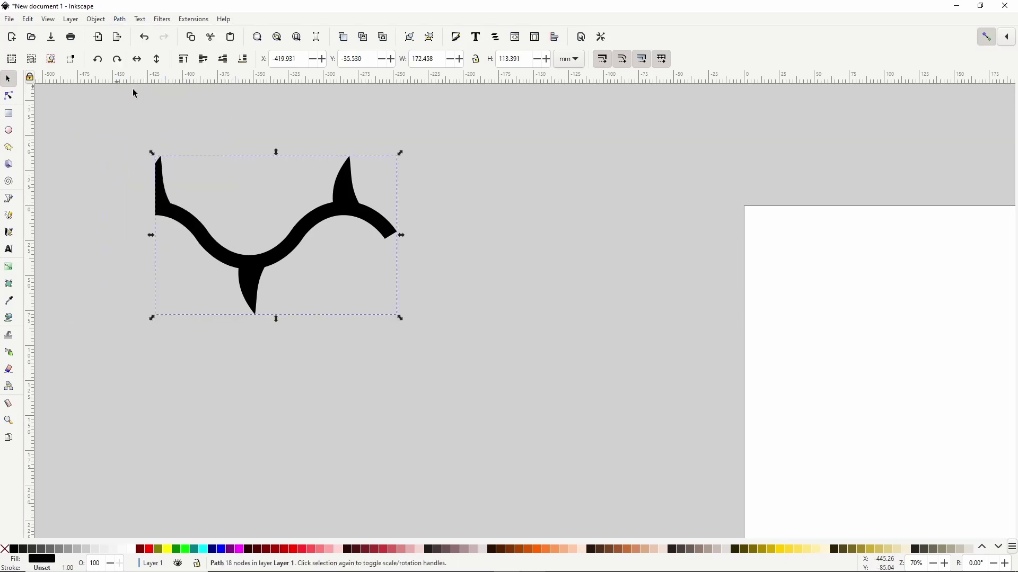
Draw a closed six-node path around the right half of the rightmost arch, starting and ending at its inner middle node
click(16, 199)
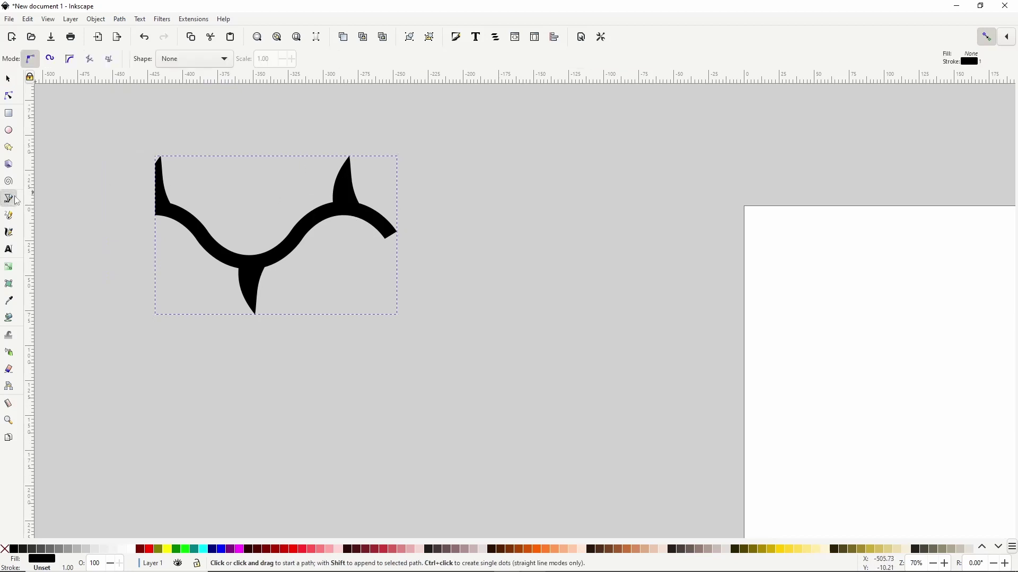
click(344, 216)
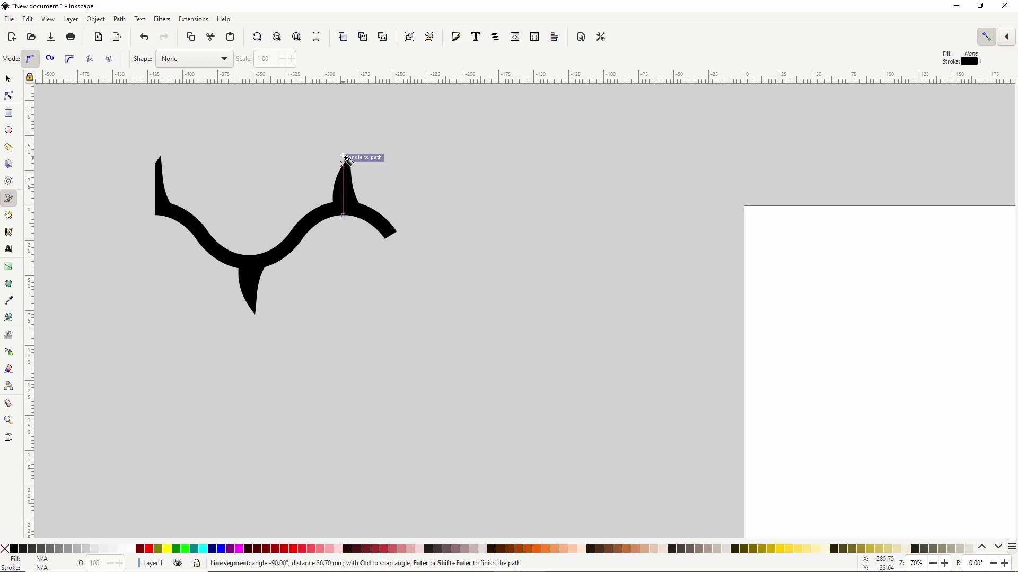
click(343, 135)
click(399, 138)
click(440, 189)
drag(427, 261, 415, 262)
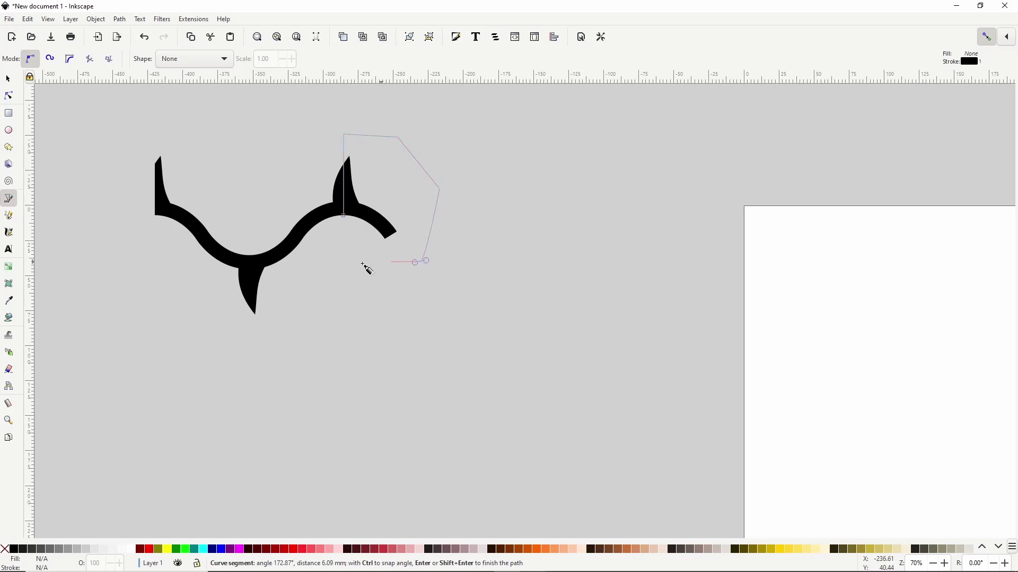
click(344, 216)
Subtract the closed path from the vine with Difference to trim off the right half of the rightmost arch
click(8, 79)
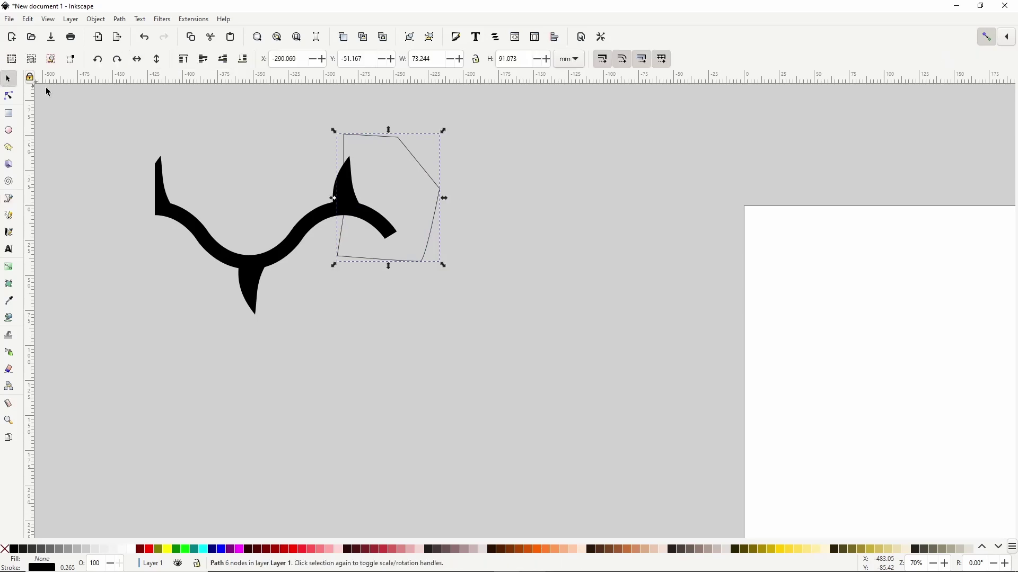
shift+click(281, 235)
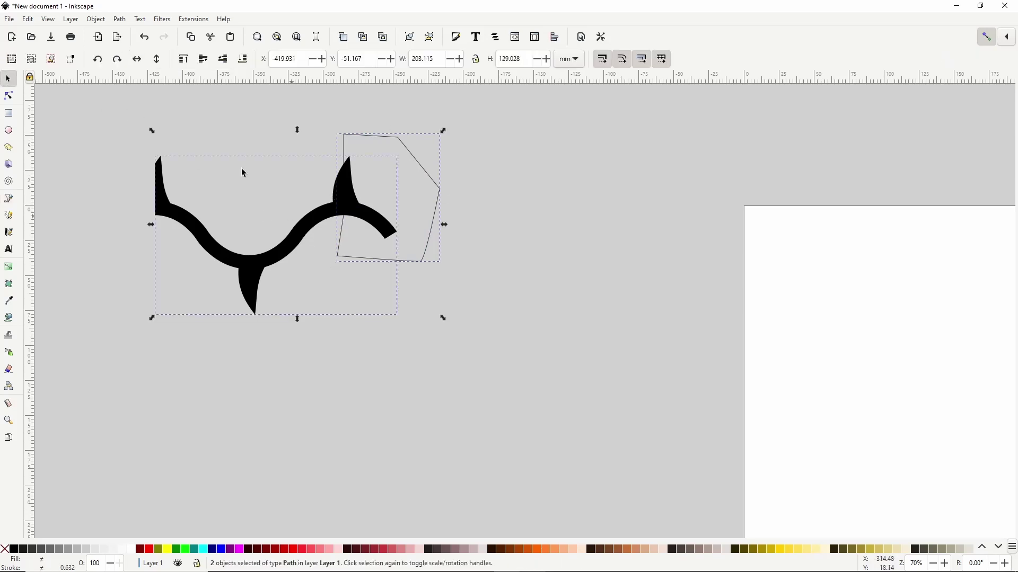
click(122, 20)
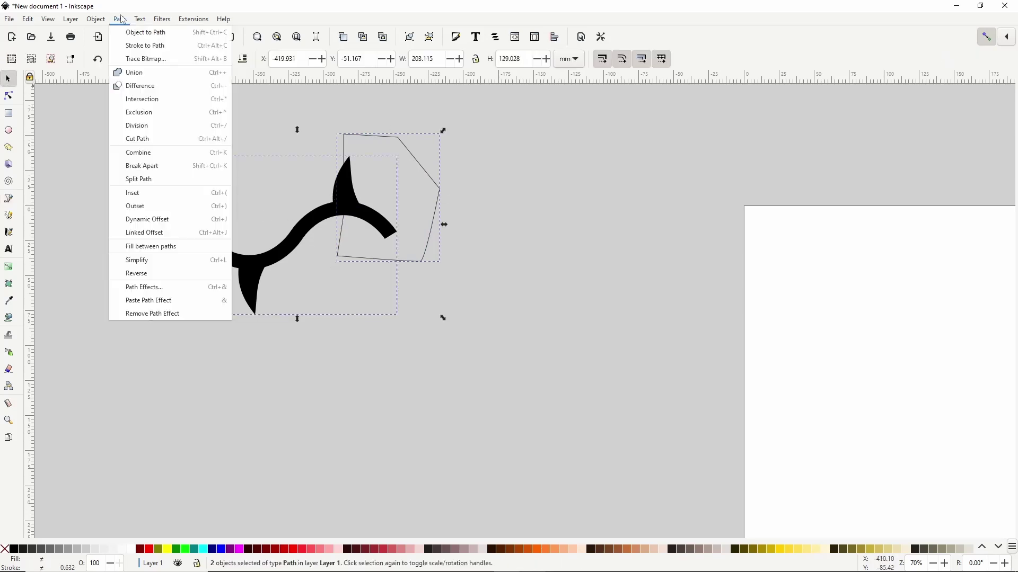
click(136, 90)
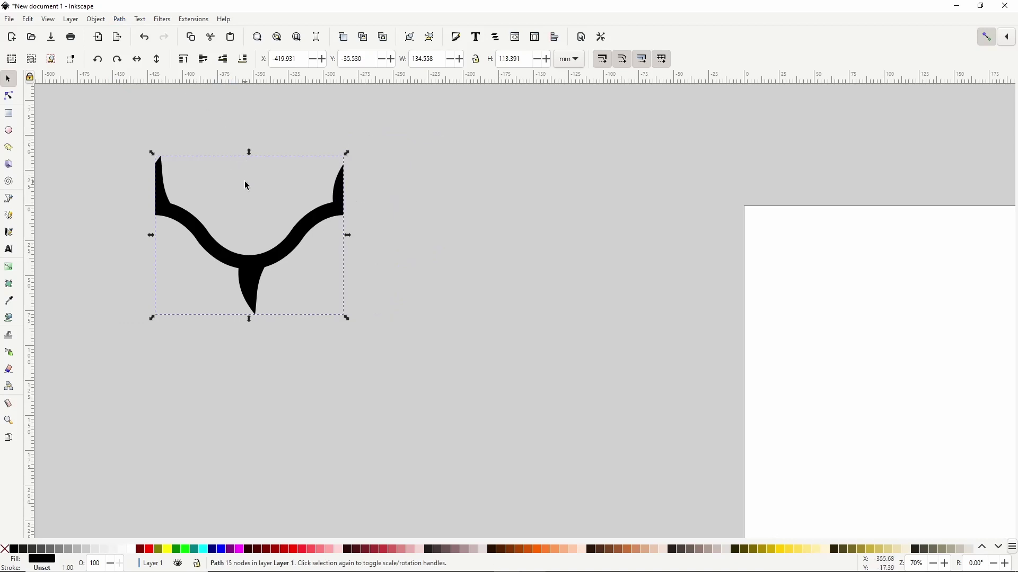
Duplicate the trimmed vine motif twice and snap the copies end to end in a row to its right
key(ctrl+d)
drag(280, 255, 472, 252)
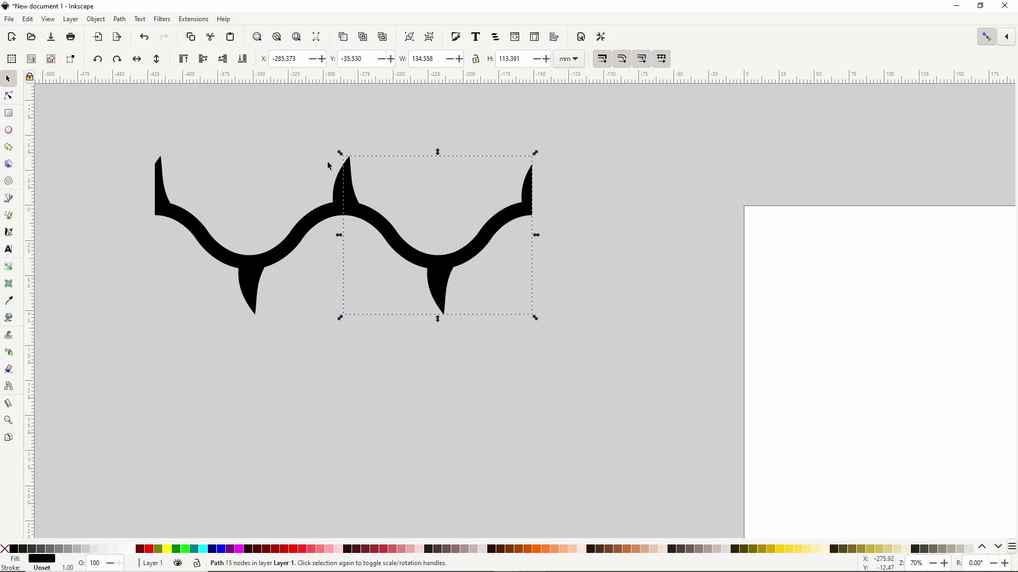
click(300, 183)
click(305, 222)
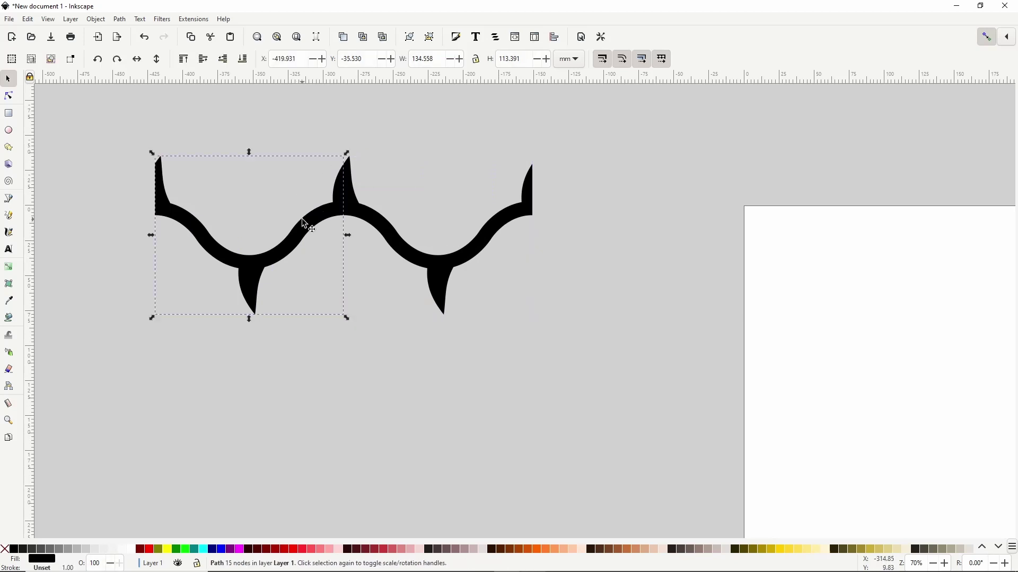
key(ctrl+d)
drag(308, 226, 678, 245)
click(468, 155)
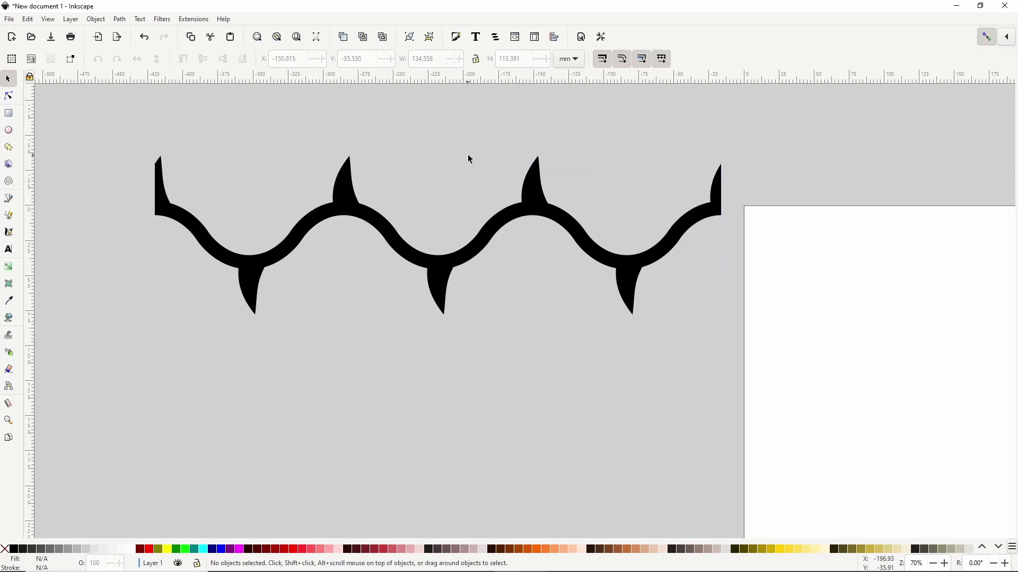
Delete the two duplicated motifs, keeping only the original one
click(583, 229)
shift+click(479, 240)
key(Delete)
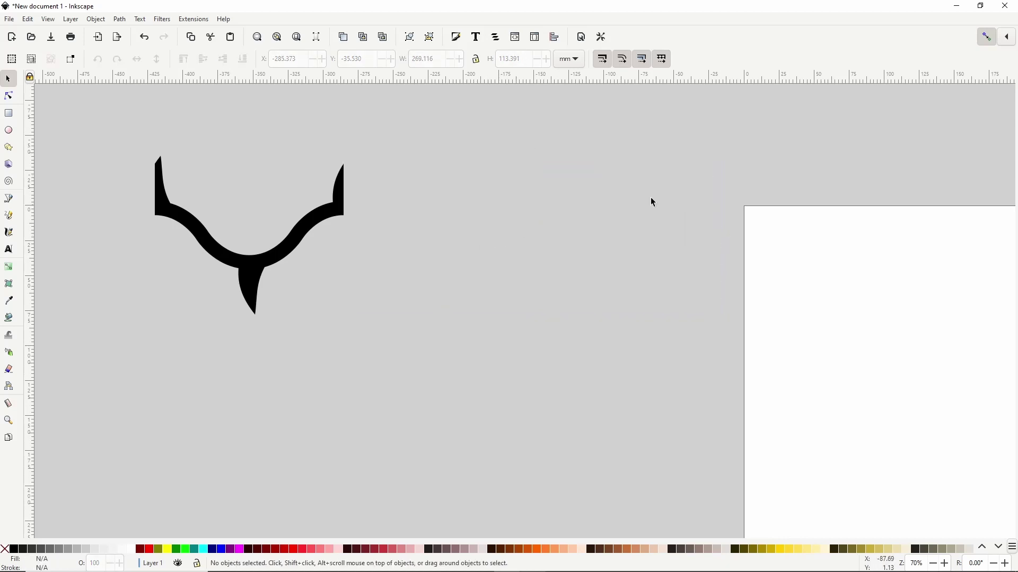
Turn off snapping and give the vine motif a red stroke
click(986, 39)
click(284, 254)
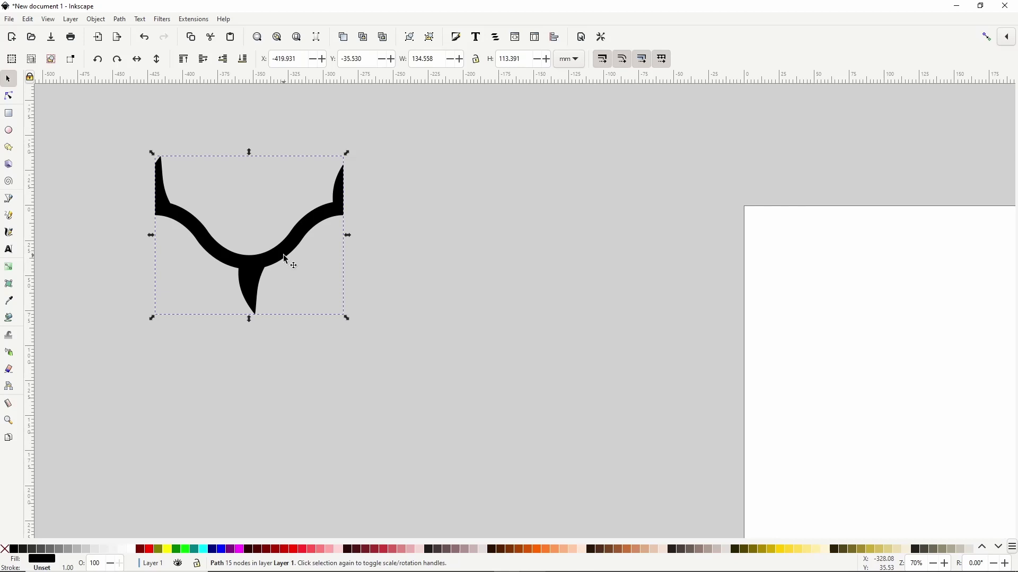
shift+click(151, 551)
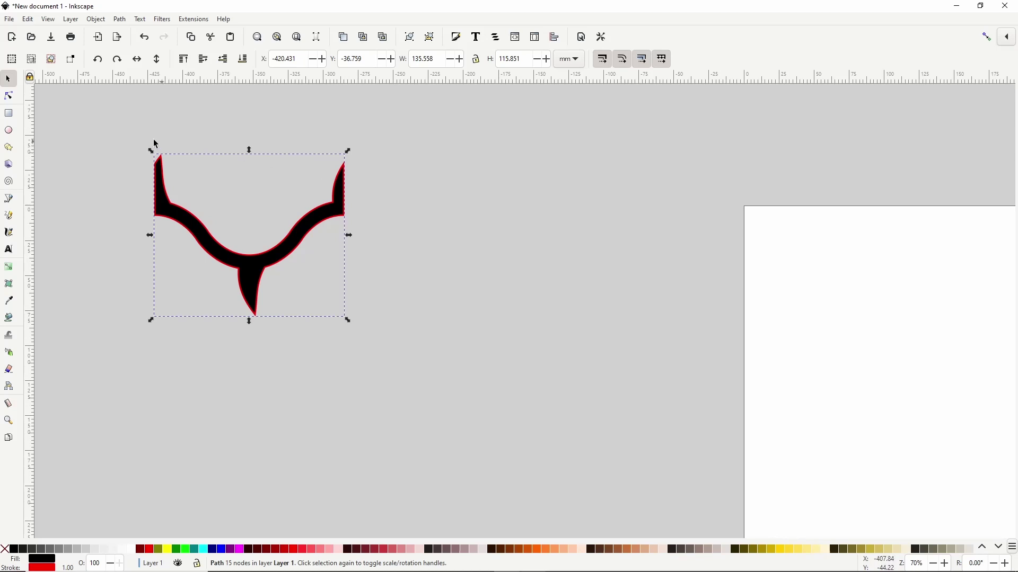
Delete the straight vertical segment at the motif's left cut end and remove the motif's stroke
click(9, 97)
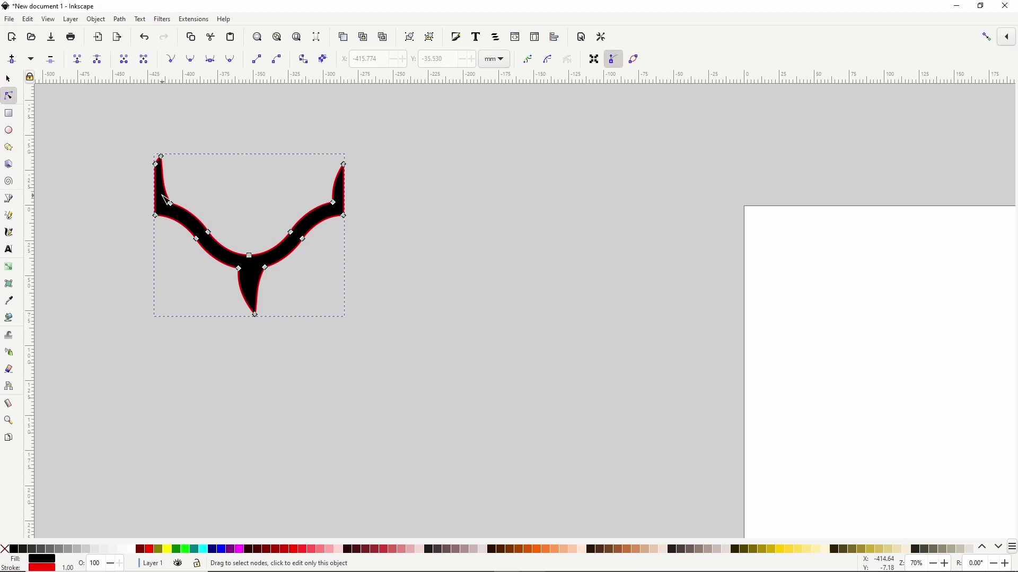
click(157, 160)
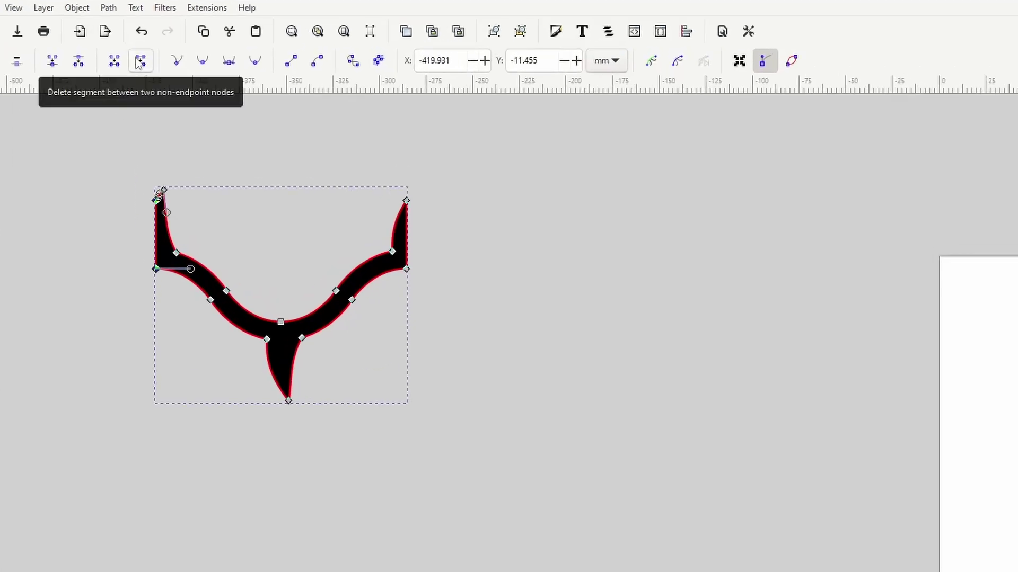
click(139, 62)
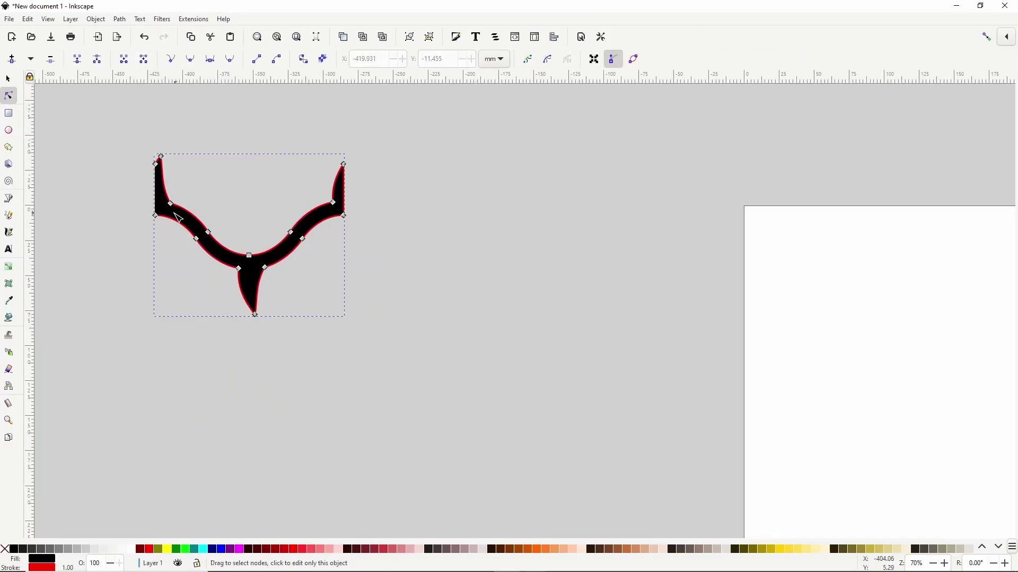
shift+click(7, 552)
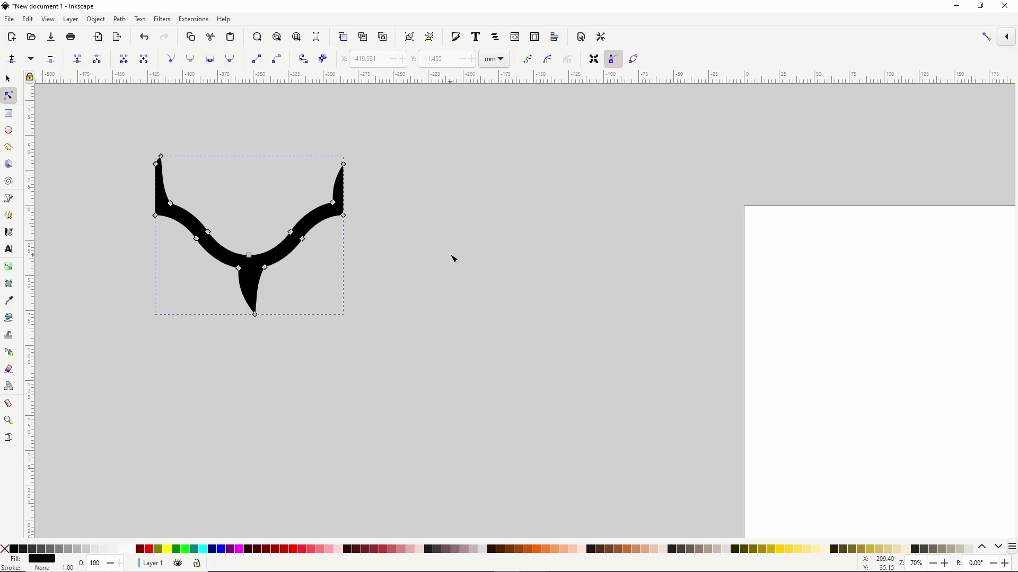
Draw a circle with a radius of about 232 mm below and to the right of the vine motif
scroll(416, 254, down, 2)
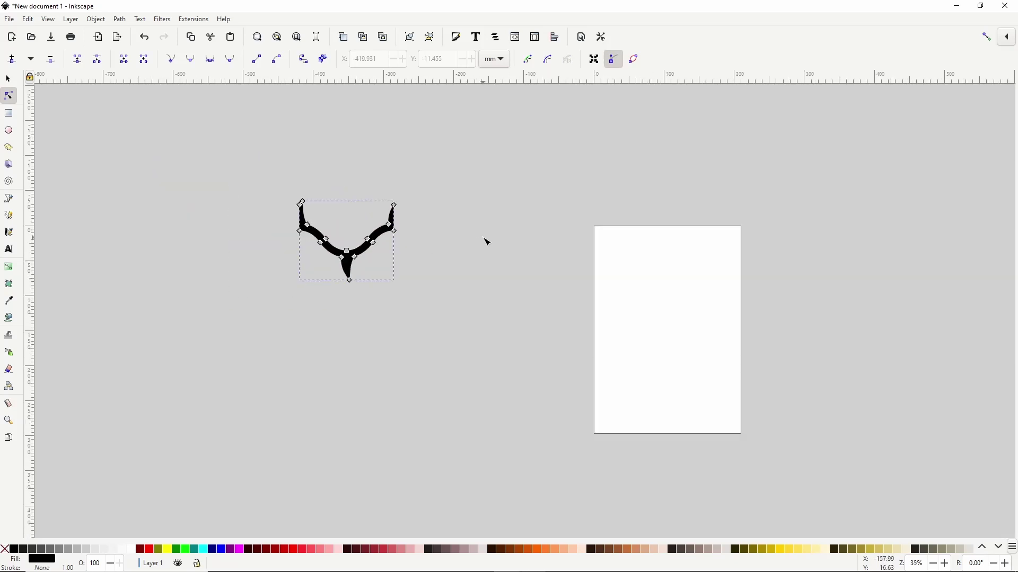
drag(450, 253, 354, 206)
scroll(318, 176, down, 2)
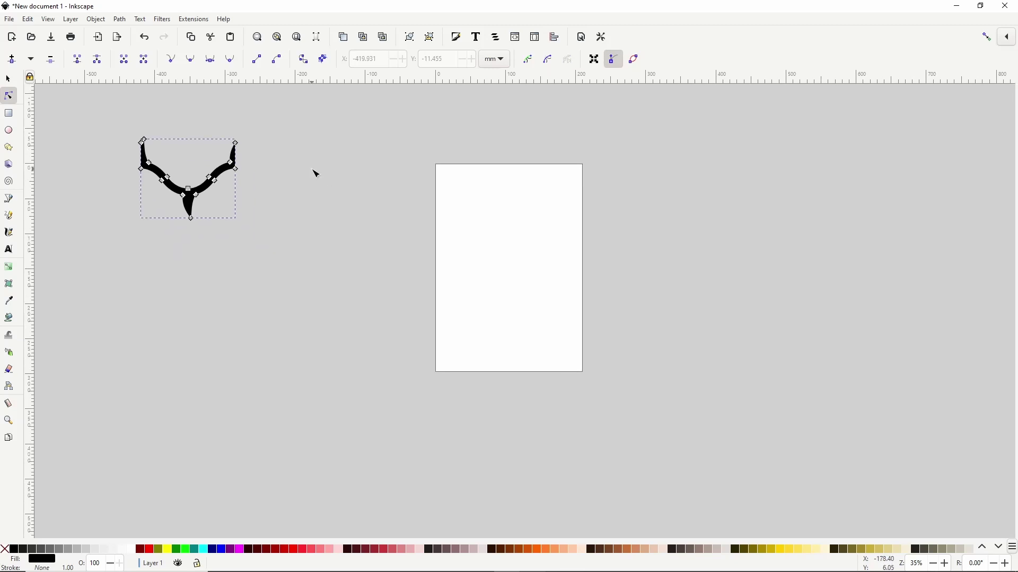
scroll(316, 174, down, 1)
click(9, 130)
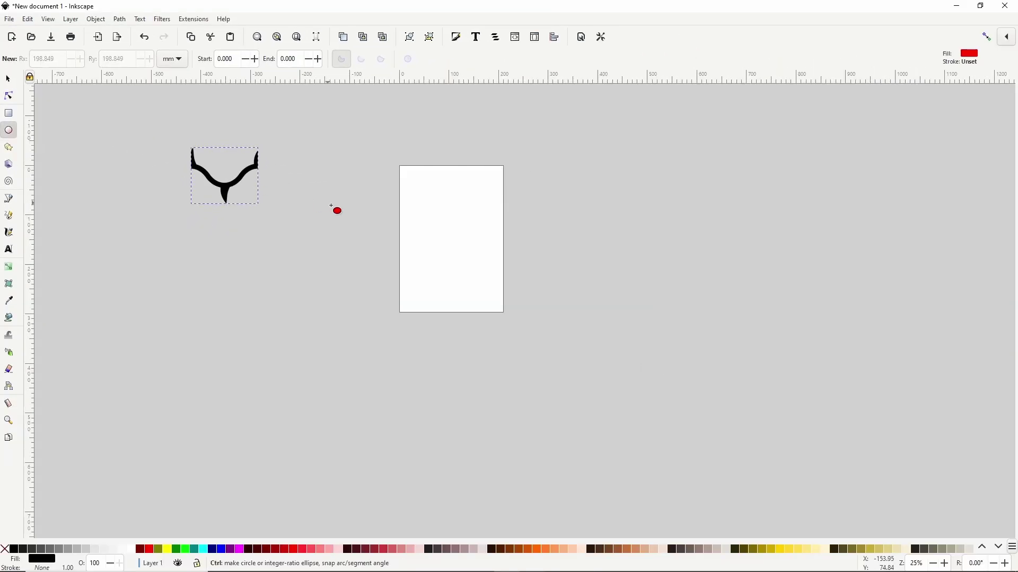
drag(273, 222, 556, 449)
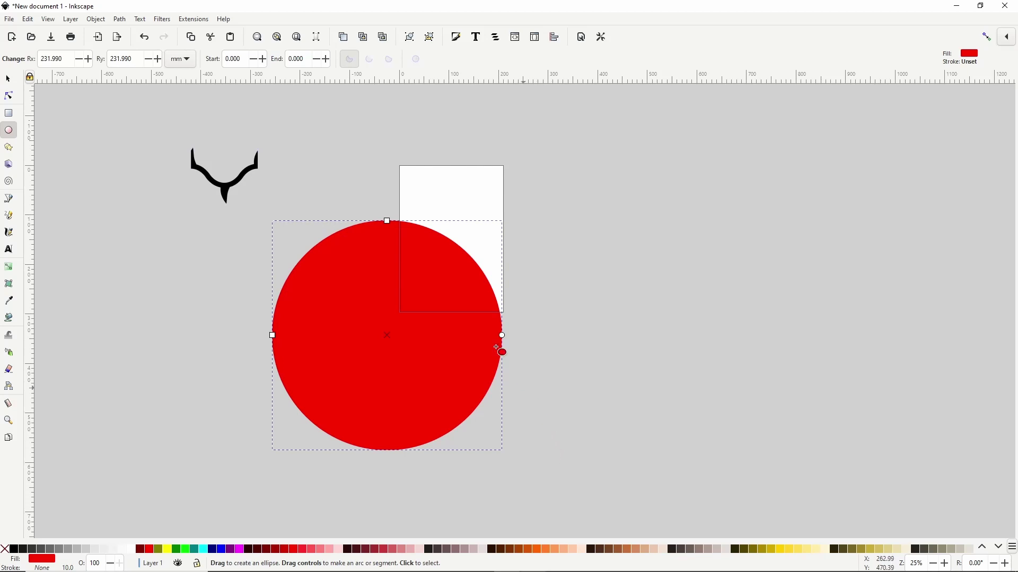
Convert the circle to a path and select all four of its nodes
click(123, 21)
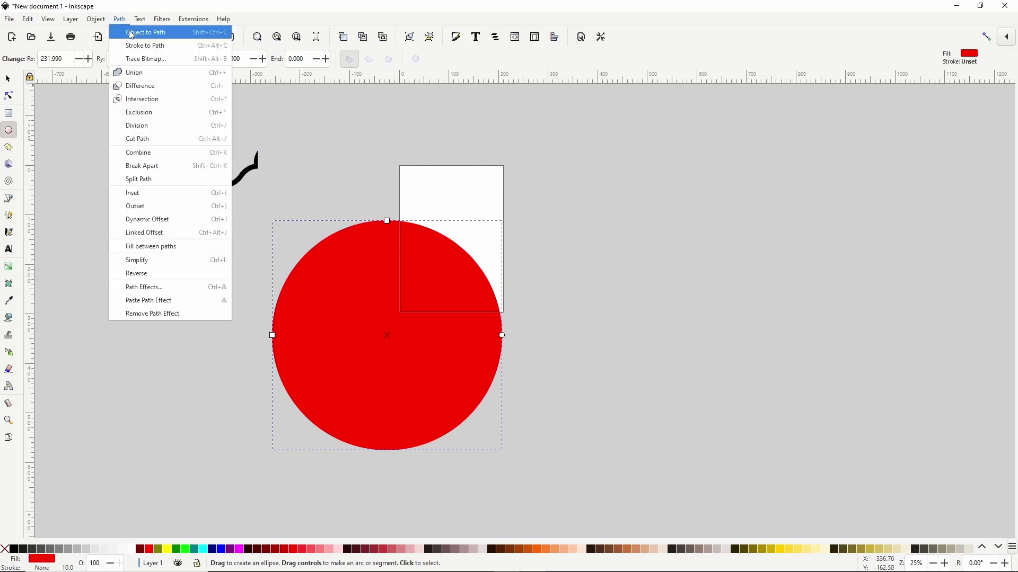
click(132, 33)
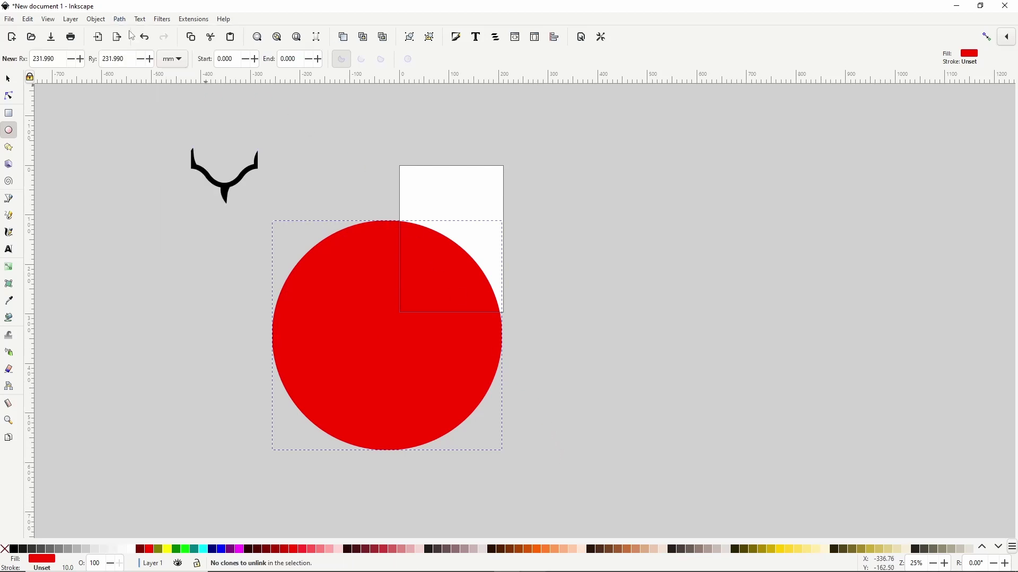
click(9, 96)
drag(257, 198, 524, 474)
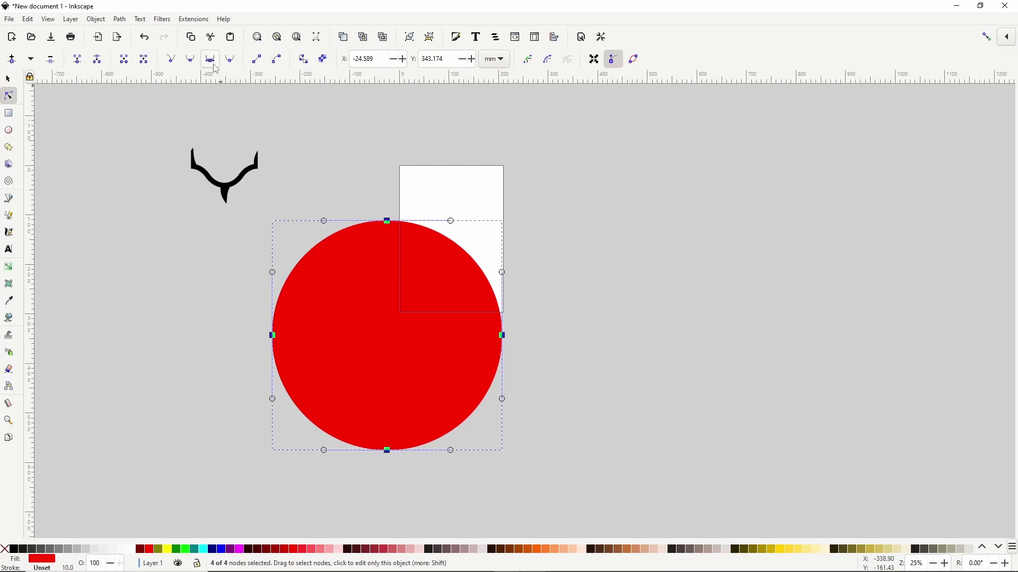
Add the Pattern Along Path live path effect to the circle
click(120, 19)
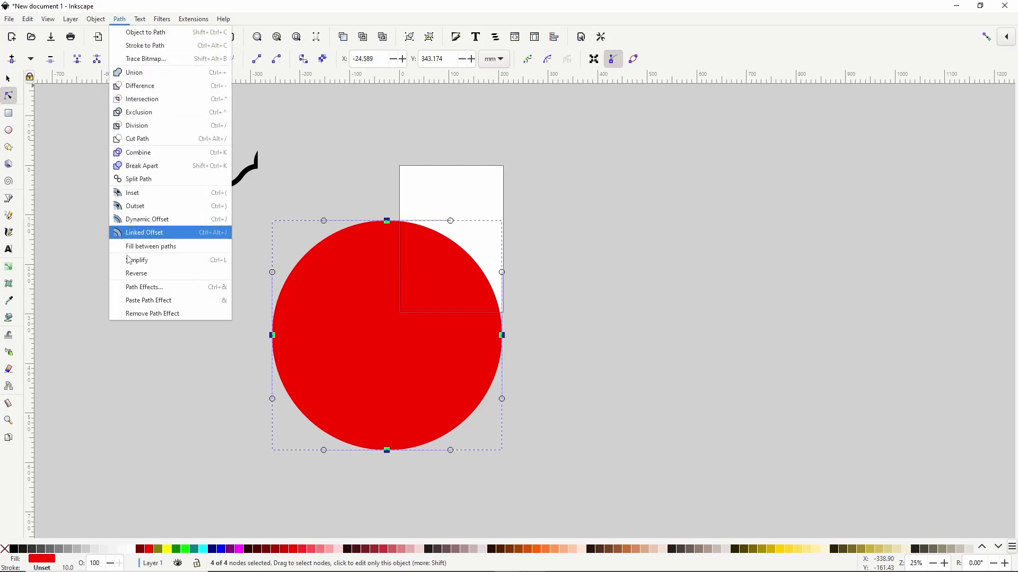
click(137, 289)
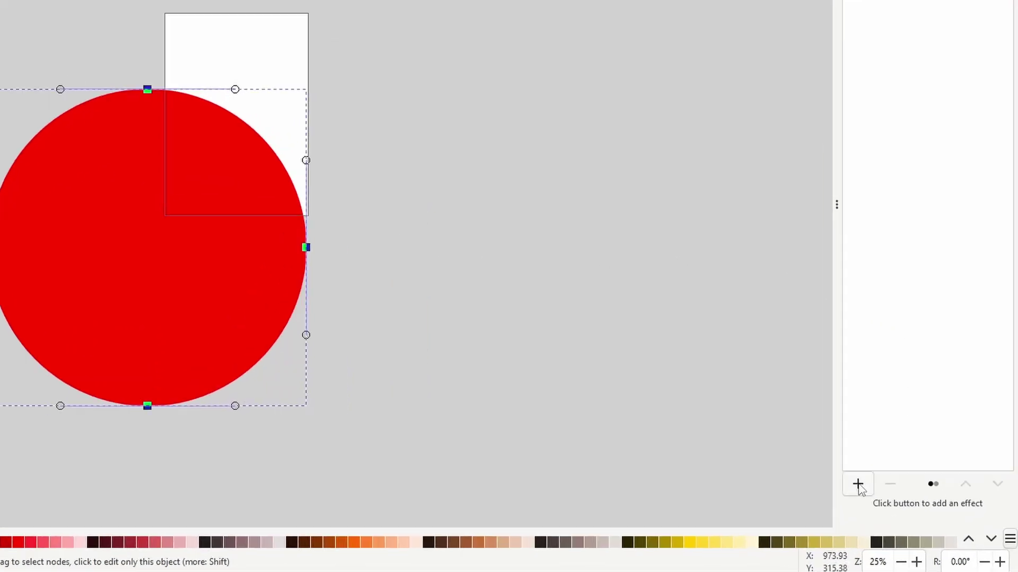
click(902, 507)
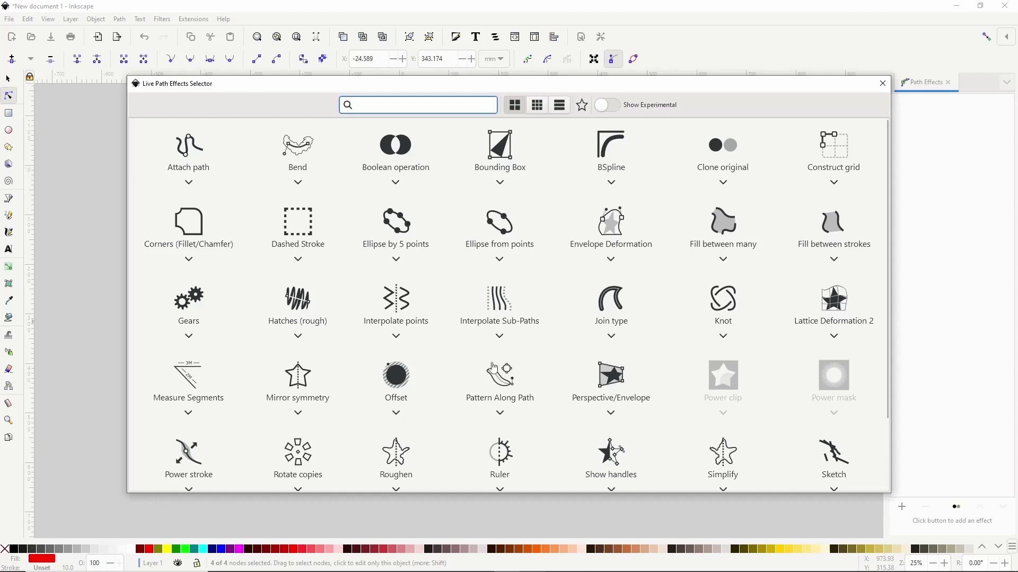
click(504, 395)
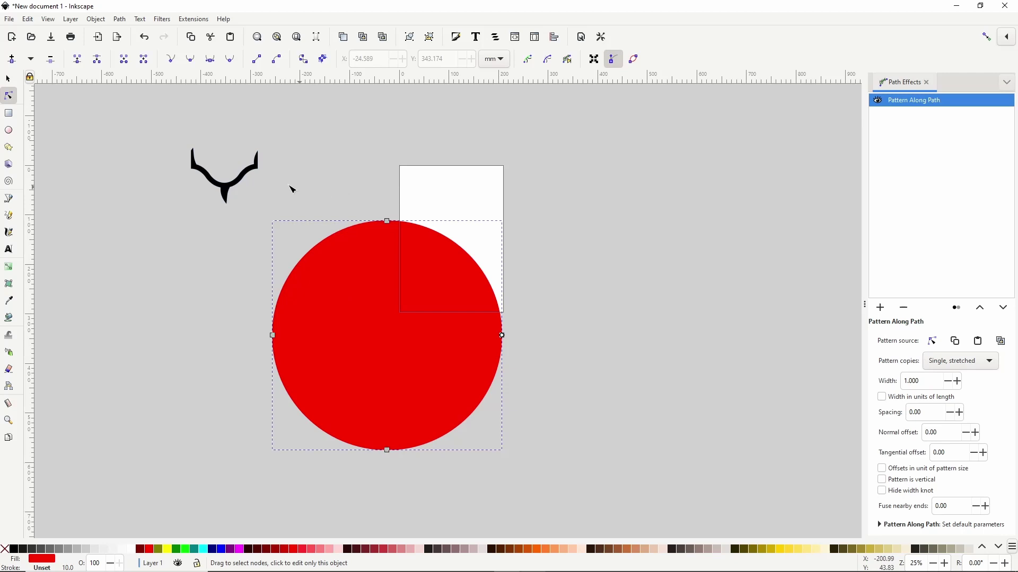
Copy the vine motif and link it from the clipboard as the pattern source of the circle's Pattern Along Path effect
click(8, 80)
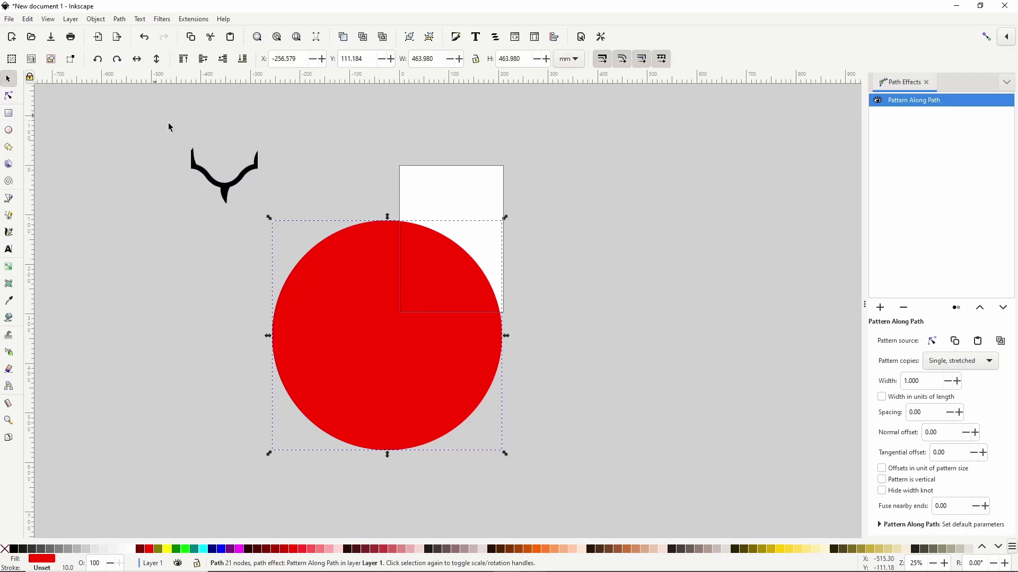
click(244, 173)
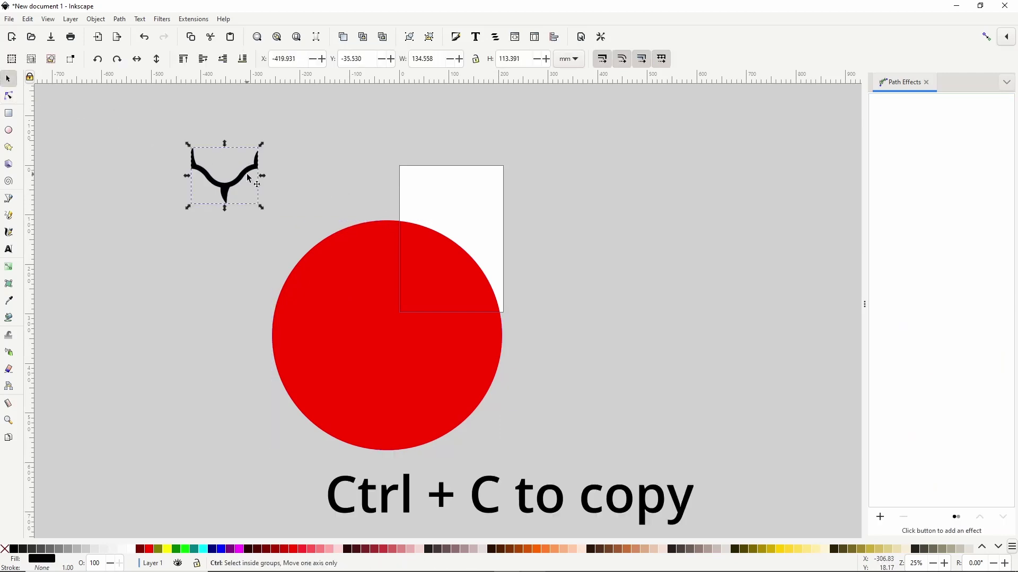
click(366, 283)
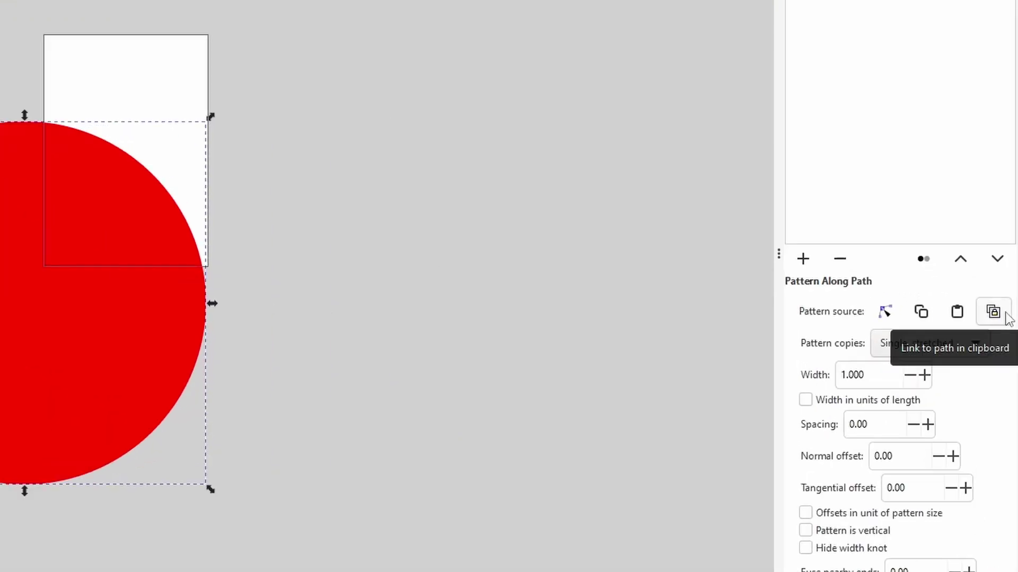
click(1006, 317)
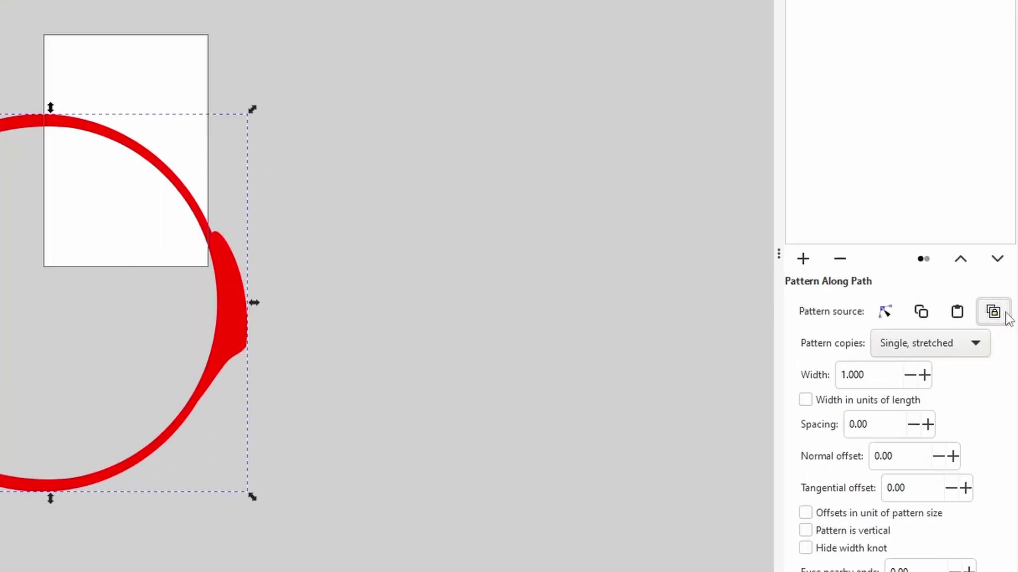
Set the pattern copies to Repeated, stretched and scale the black vine motif down proportionally about its centre to about 119 mm wide
click(942, 342)
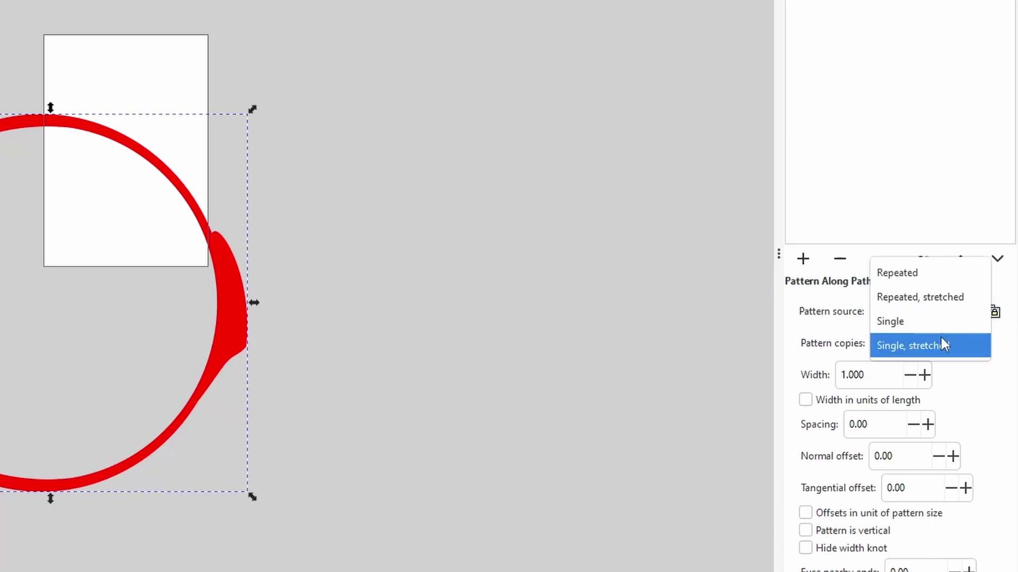
click(931, 298)
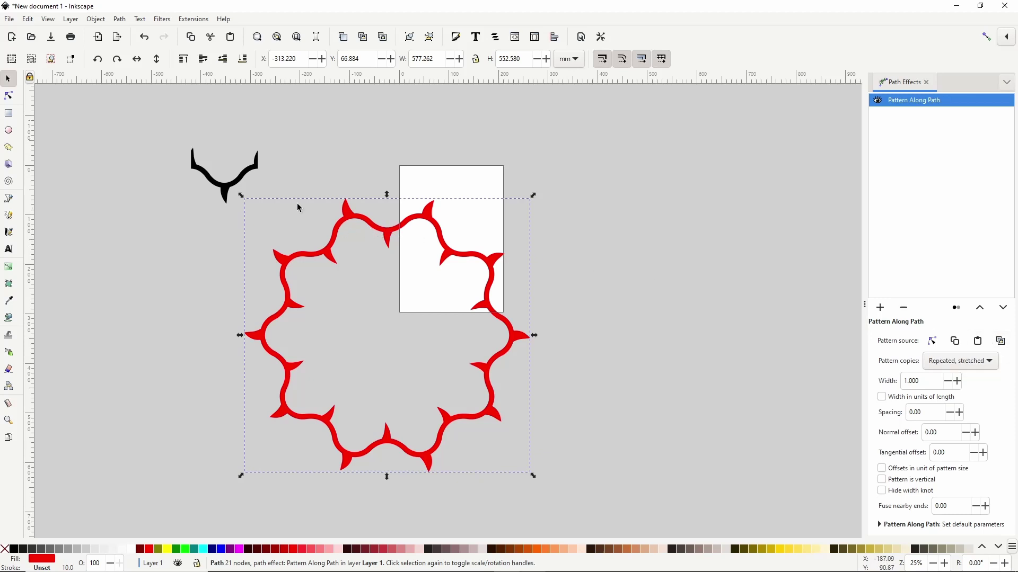
click(254, 174)
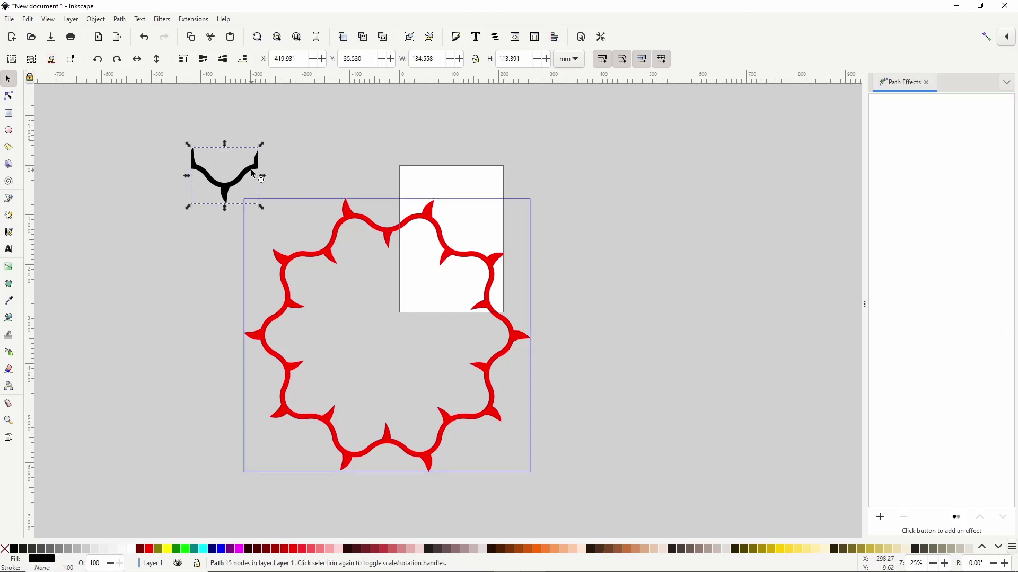
drag(261, 208, 256, 205)
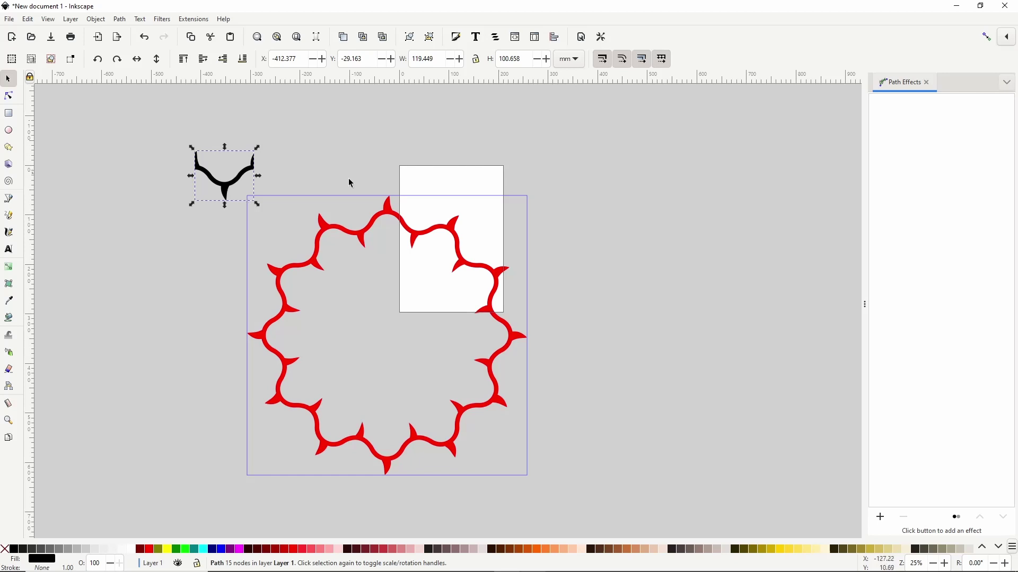
Set the circular vine's Pattern Along Path width to 1.010 and change its fill to dark orange
click(387, 218)
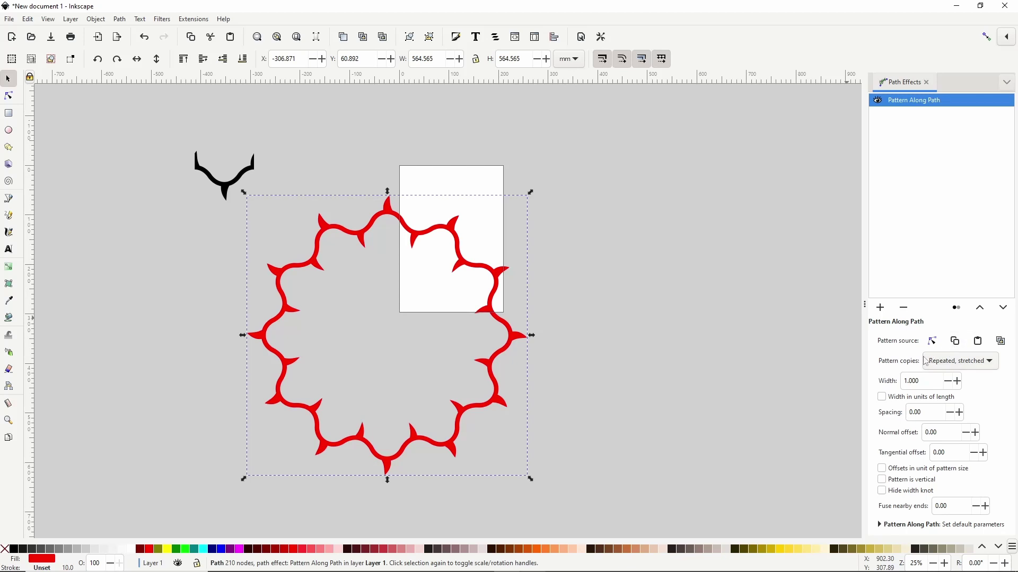
scroll(923, 379, up, 4)
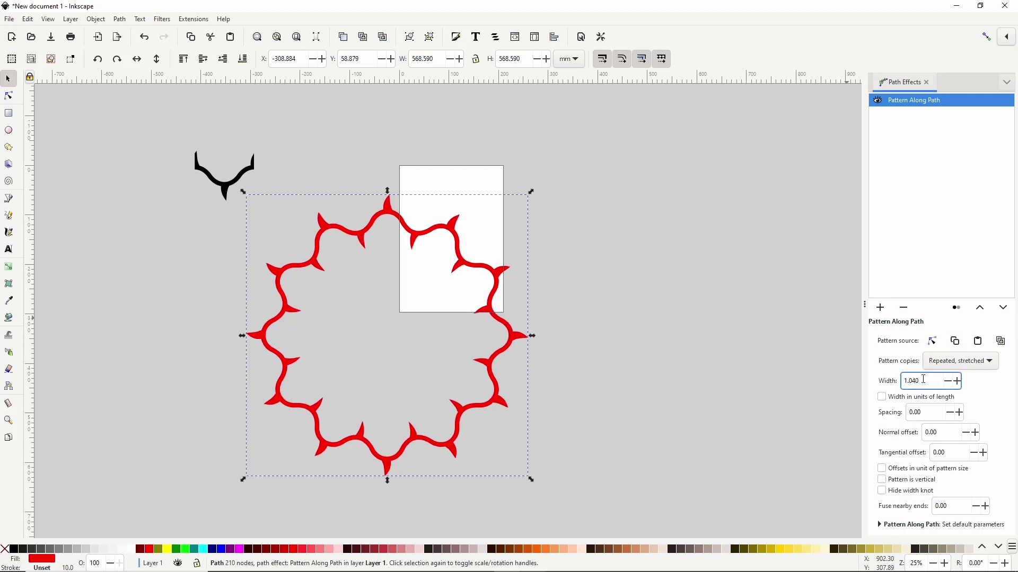
scroll(923, 380, down, 3)
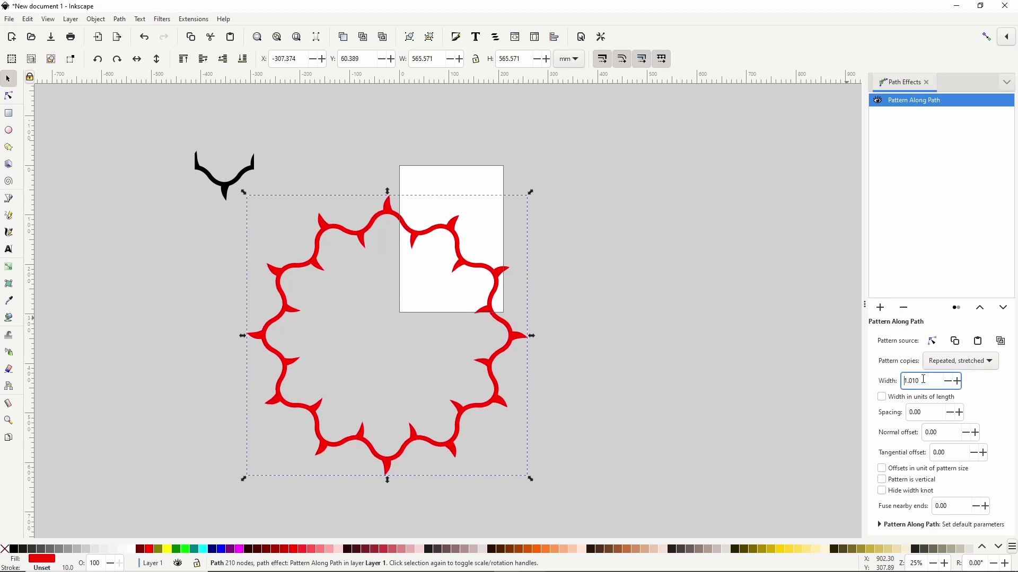
click(530, 548)
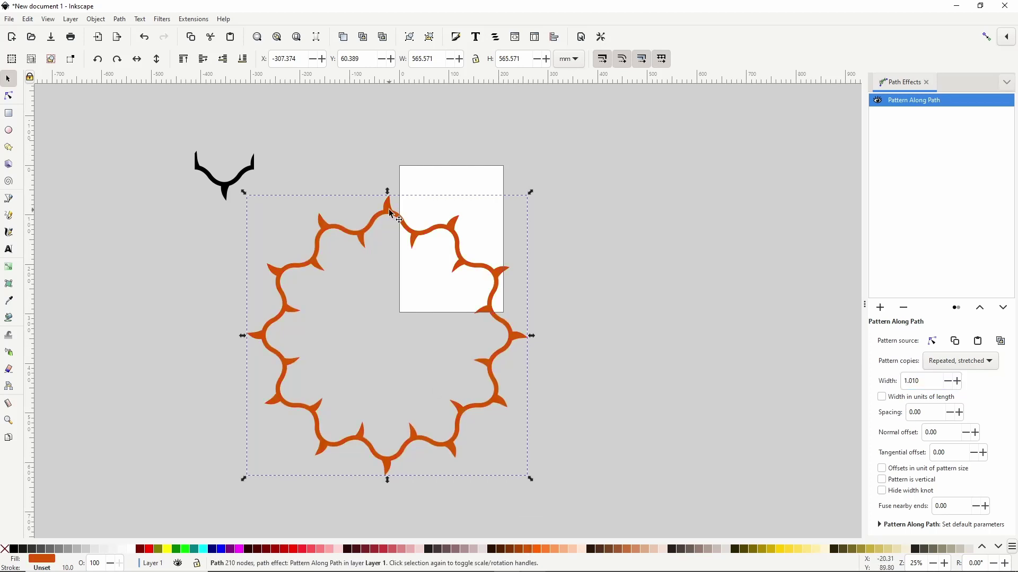
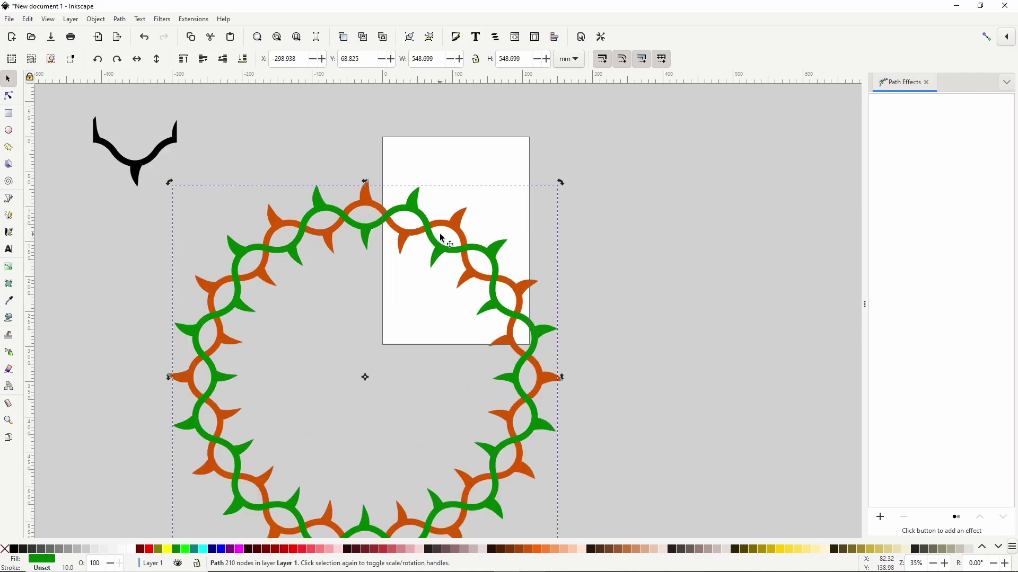
Draw closed four-sided outlines with the Pen tool around two alternate vine crossings on the ring's upper-right arc
click(10, 200)
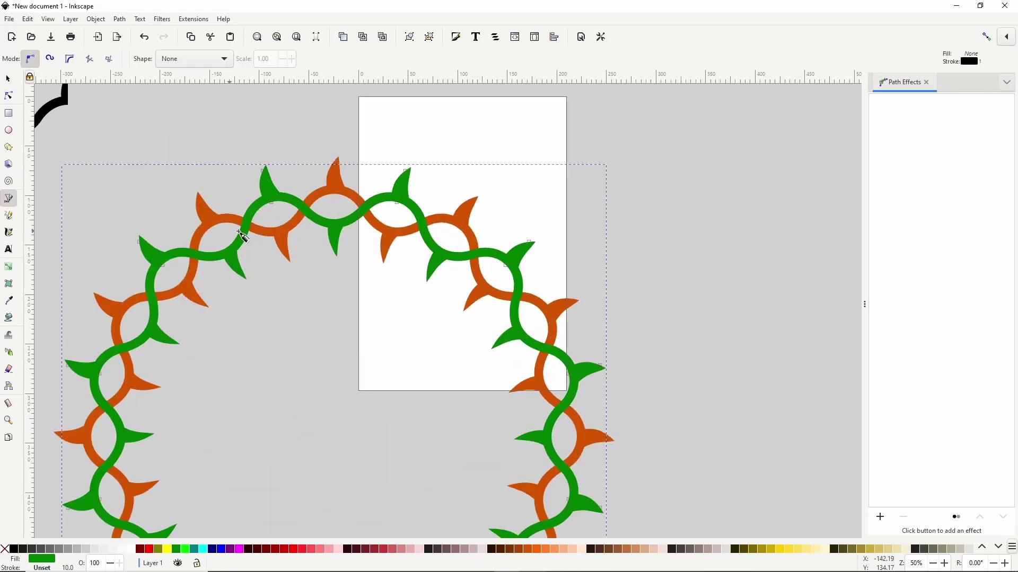
click(399, 218)
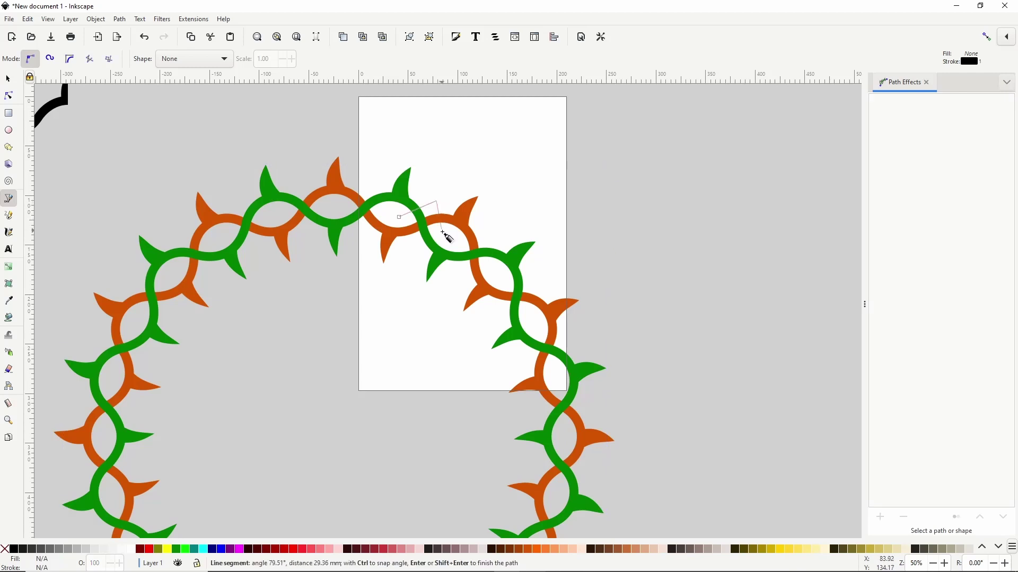
click(400, 218)
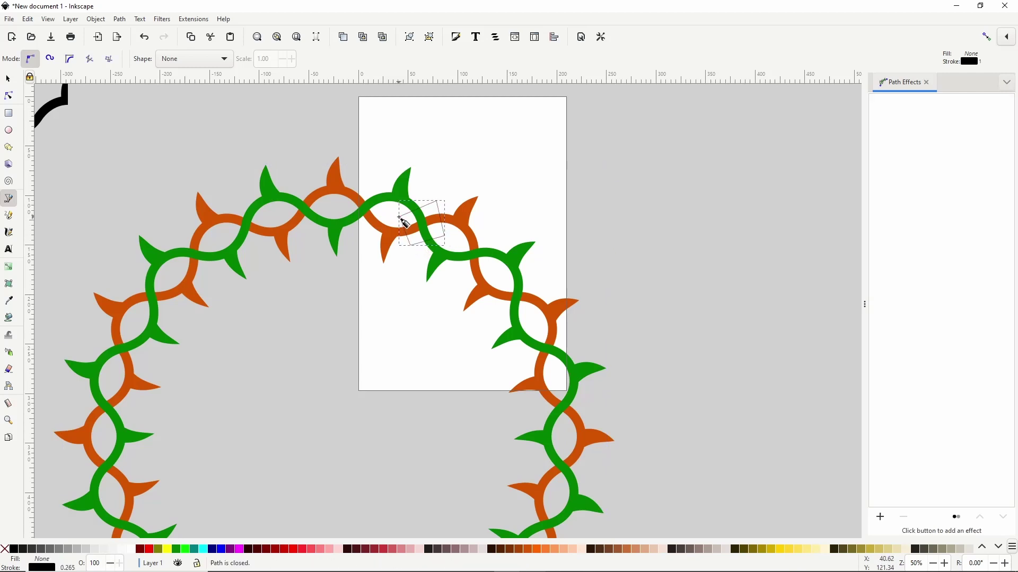
key(Escape)
click(506, 279)
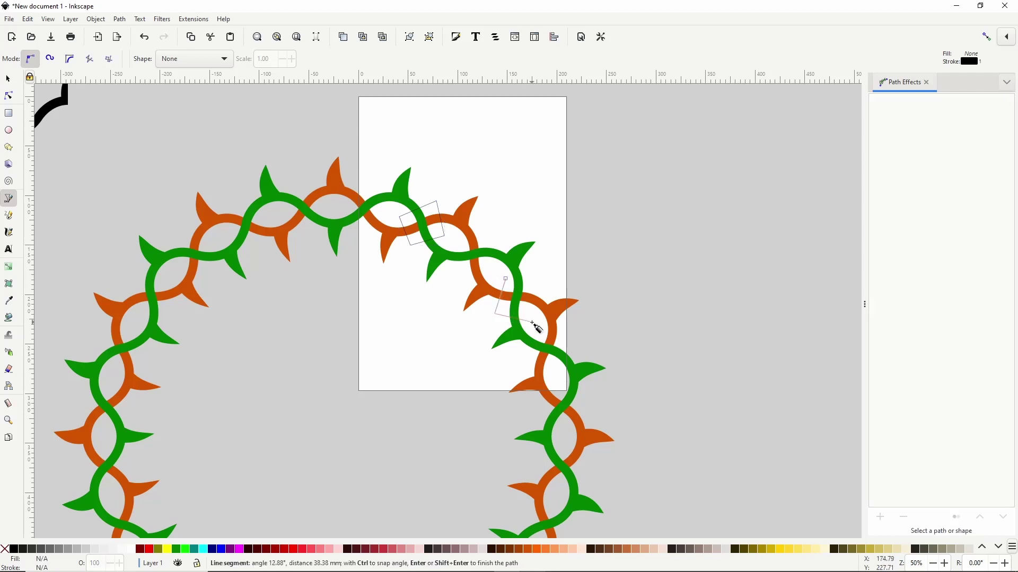
click(505, 280)
Outline the next two alternate crossings, on the ring's right side above and below its middle, with closed four-sided paths
scroll(502, 282, down, 4)
scroll(502, 281, right, 2)
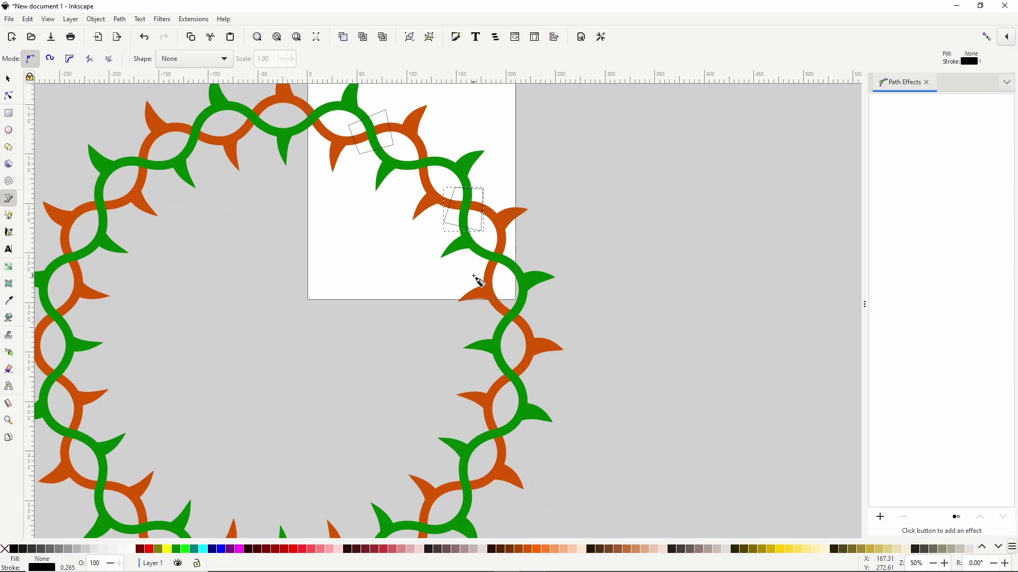
click(507, 288)
click(479, 318)
click(507, 346)
click(534, 319)
click(507, 289)
scroll(463, 337, down, 2)
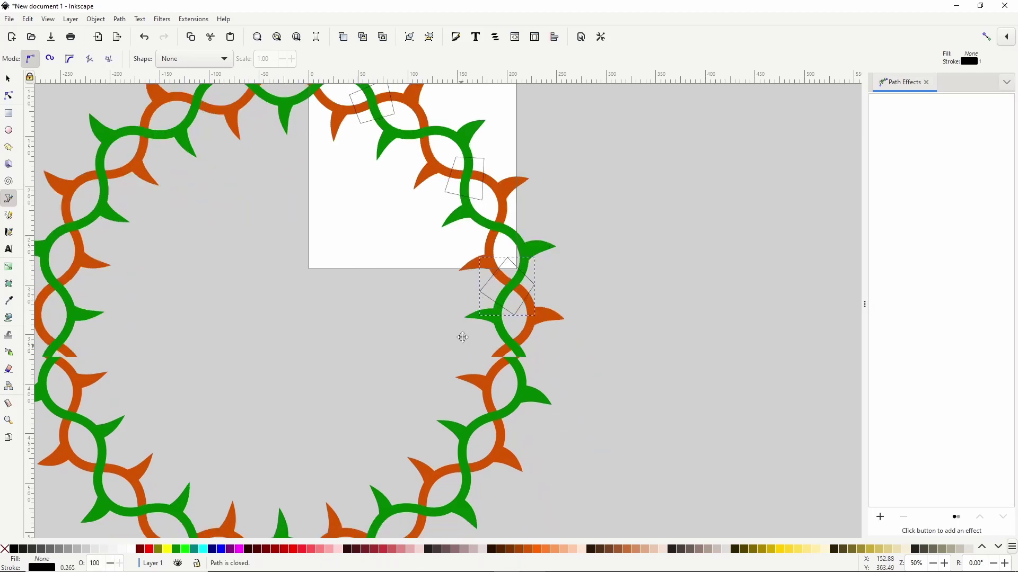
scroll(462, 338, down, 1)
click(505, 359)
click(471, 372)
click(482, 408)
click(516, 406)
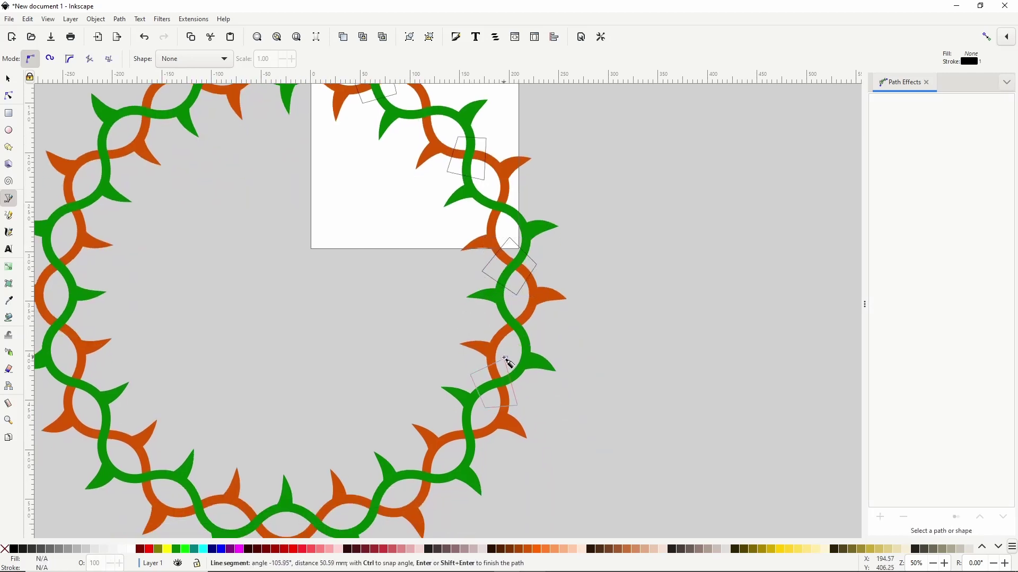
click(505, 359)
Draw closed four-sided outlines around the alternate crossings at the ring's lower right and just right of its lowest point
scroll(411, 367, down, 2)
scroll(410, 367, left, 1)
click(460, 424)
click(423, 438)
click(418, 467)
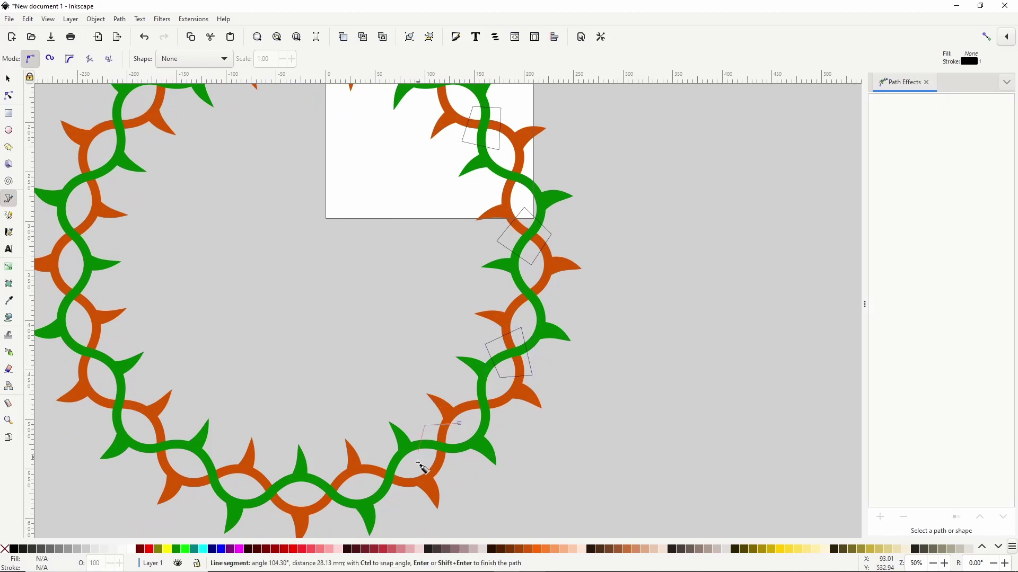
click(455, 473)
click(460, 424)
click(364, 486)
click(335, 464)
click(306, 494)
click(334, 519)
click(363, 487)
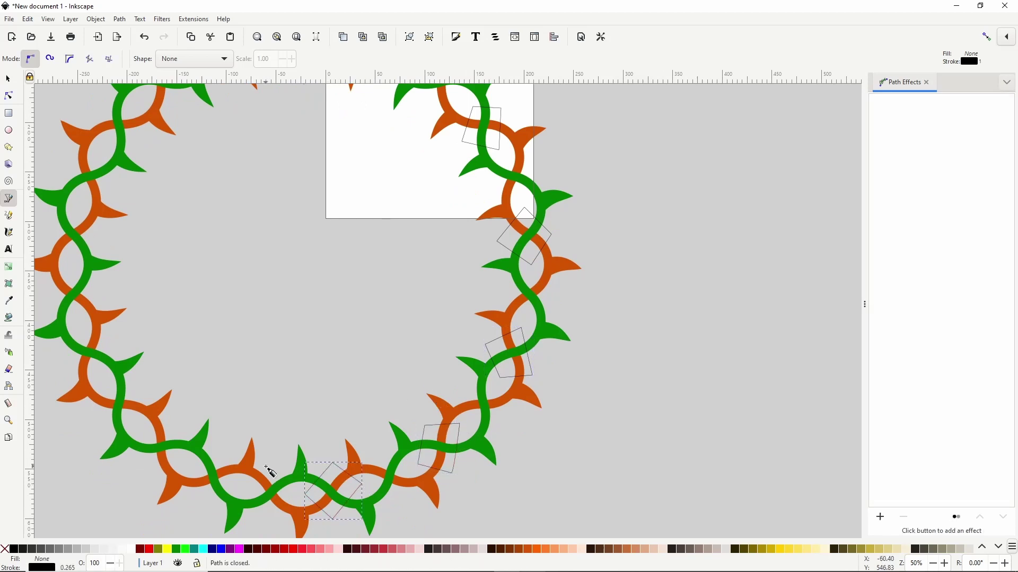
Enclose the next two alternate crossings along the ring's lower-left arc in closed four-sided outlines
click(242, 486)
click(225, 452)
click(191, 461)
click(197, 499)
click(242, 486)
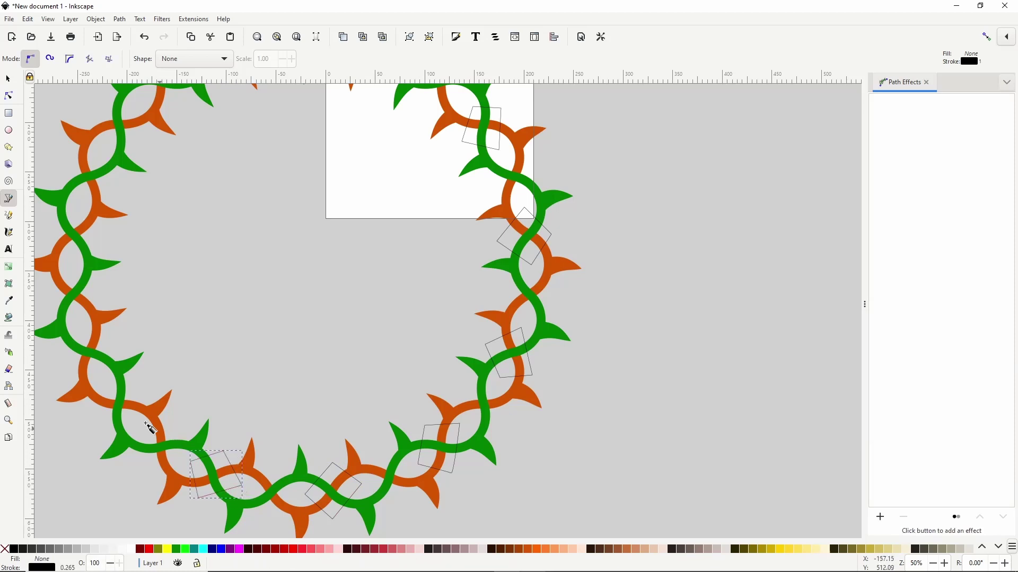
click(137, 424)
click(139, 380)
click(98, 375)
click(91, 417)
click(137, 424)
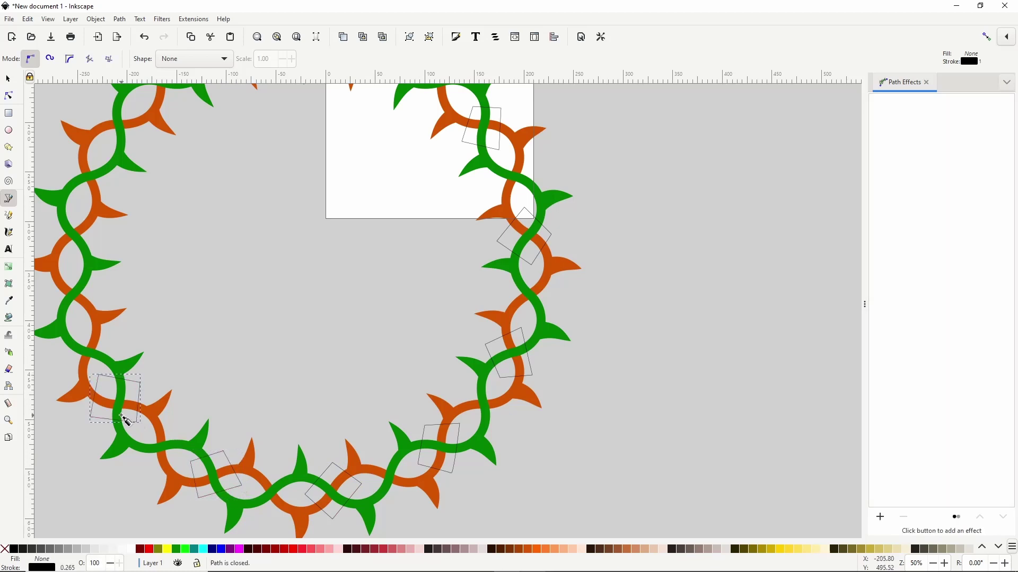
Draw closed four-sided outlines around the next two alternate crossings going up the ring's left side
click(78, 318)
click(99, 289)
click(73, 266)
click(46, 294)
click(78, 318)
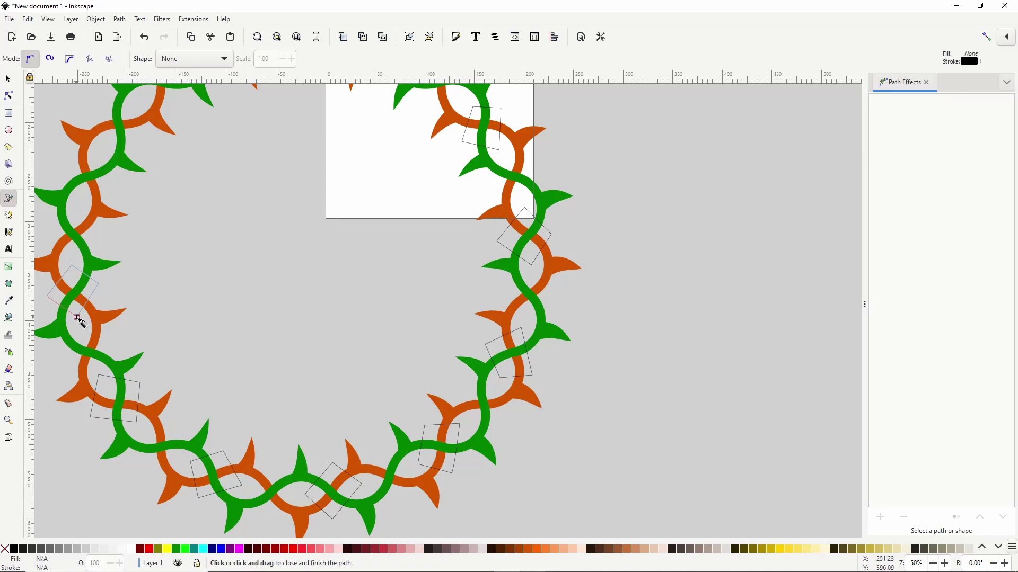
click(79, 205)
click(109, 185)
click(99, 155)
click(65, 162)
click(79, 206)
Outline the last two alternate crossings, at the ring's upper left and just left of its highest point, with closed four-sided paths
scroll(159, 246, up, 4)
click(122, 197)
click(132, 143)
click(165, 157)
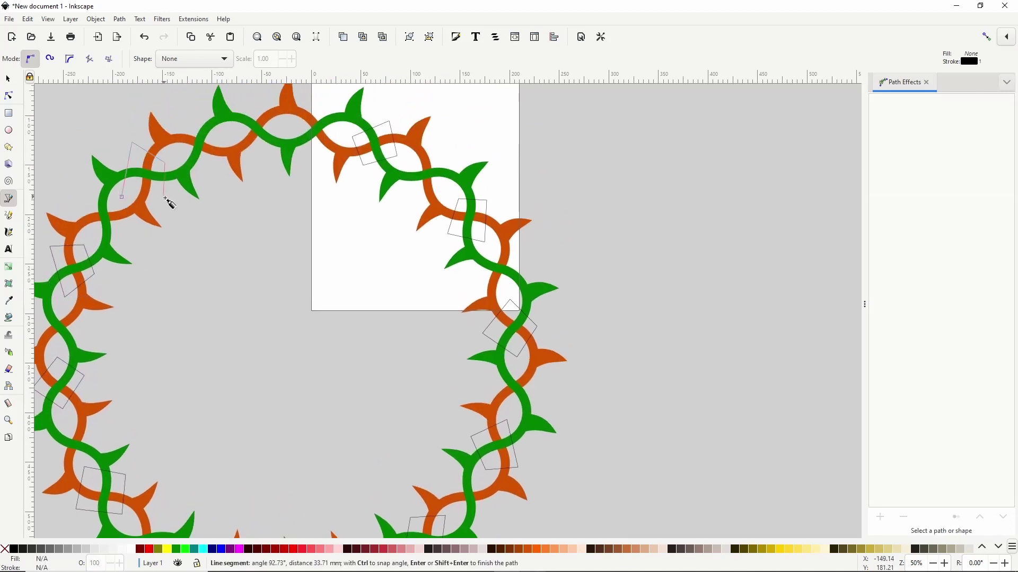
click(164, 198)
click(122, 197)
click(228, 135)
click(255, 106)
click(284, 130)
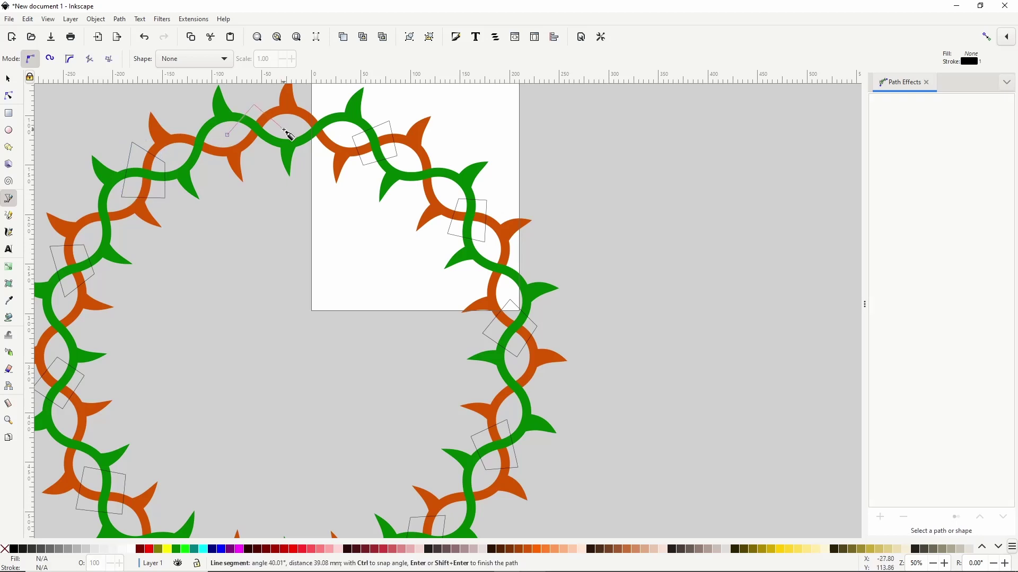
click(257, 157)
click(228, 135)
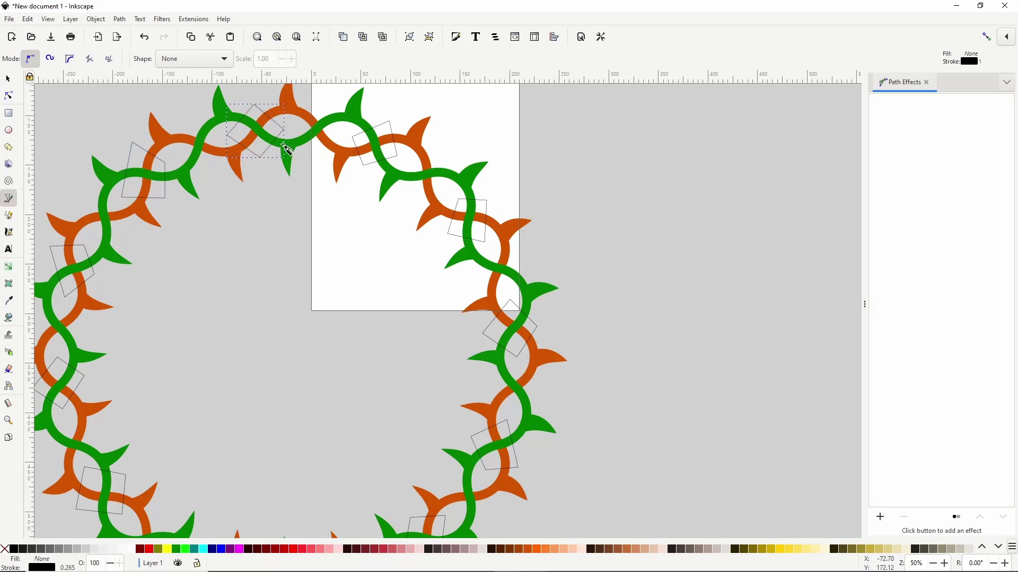
Select all crossing outlines by their shared stroke color, unite them into one path with Union, and set its stroke to fuchsia
scroll(230, 273, down, 1)
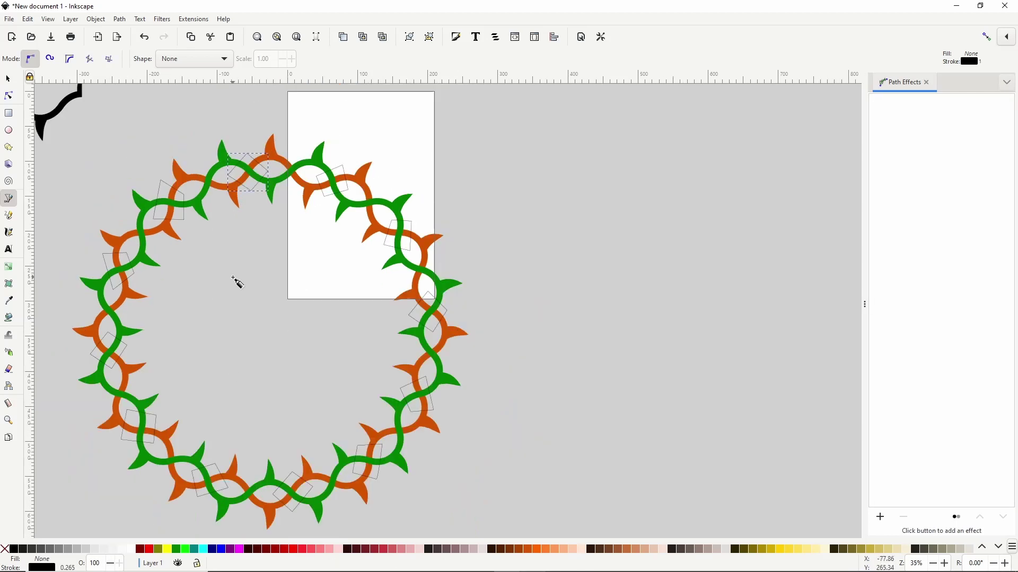
click(8, 80)
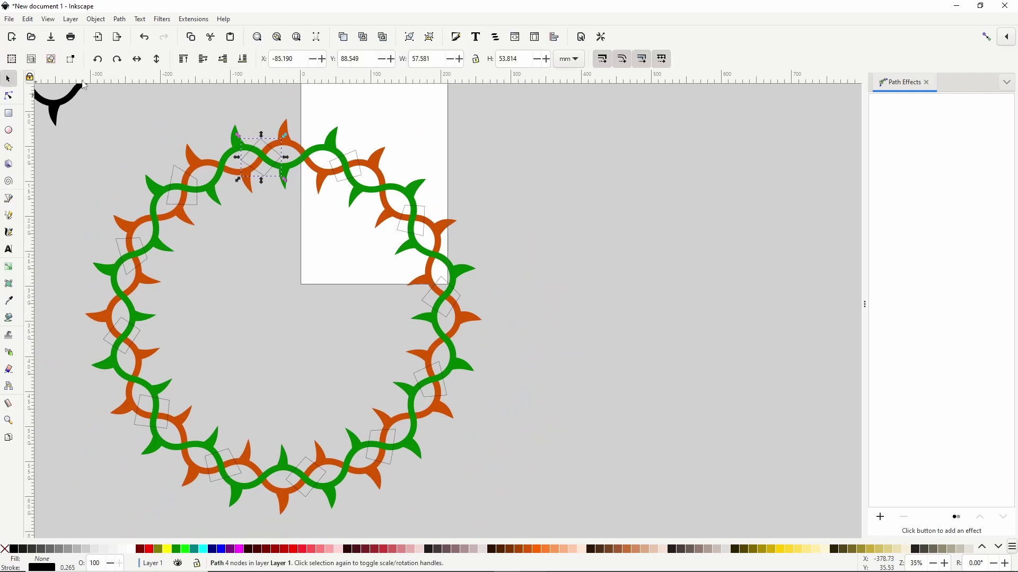
right_click(260, 147)
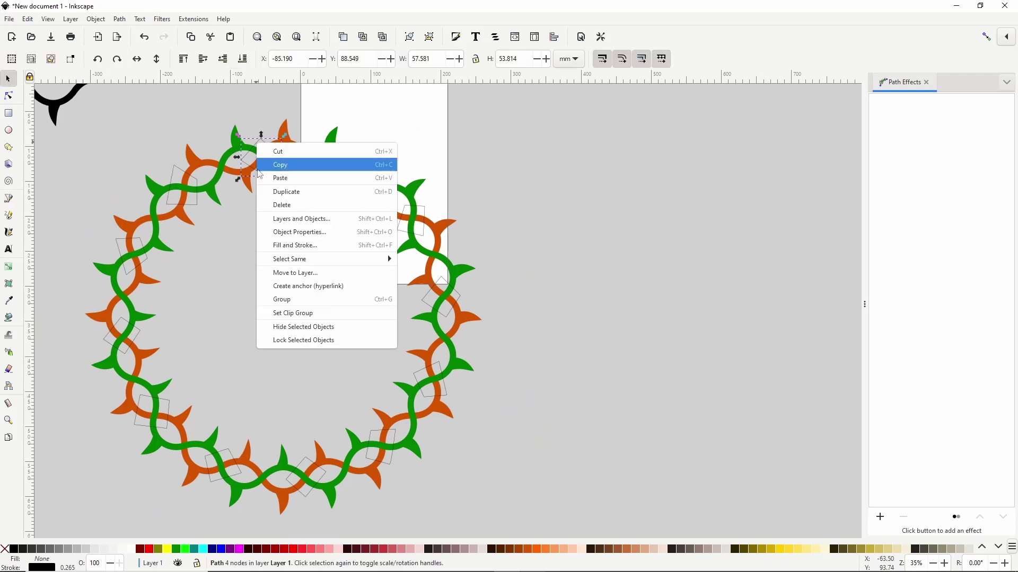
mouse_move(293, 260)
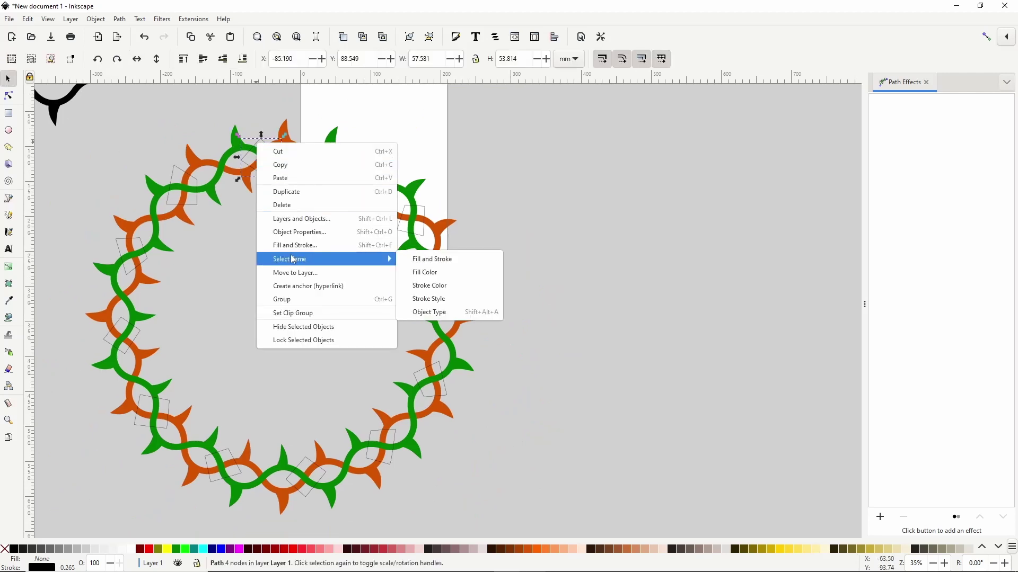
click(428, 287)
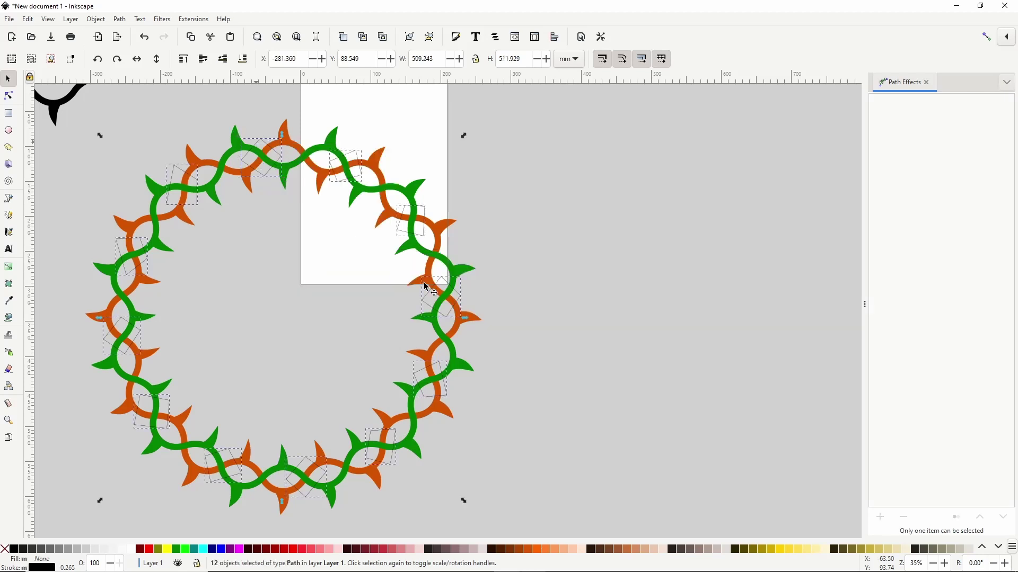
click(118, 19)
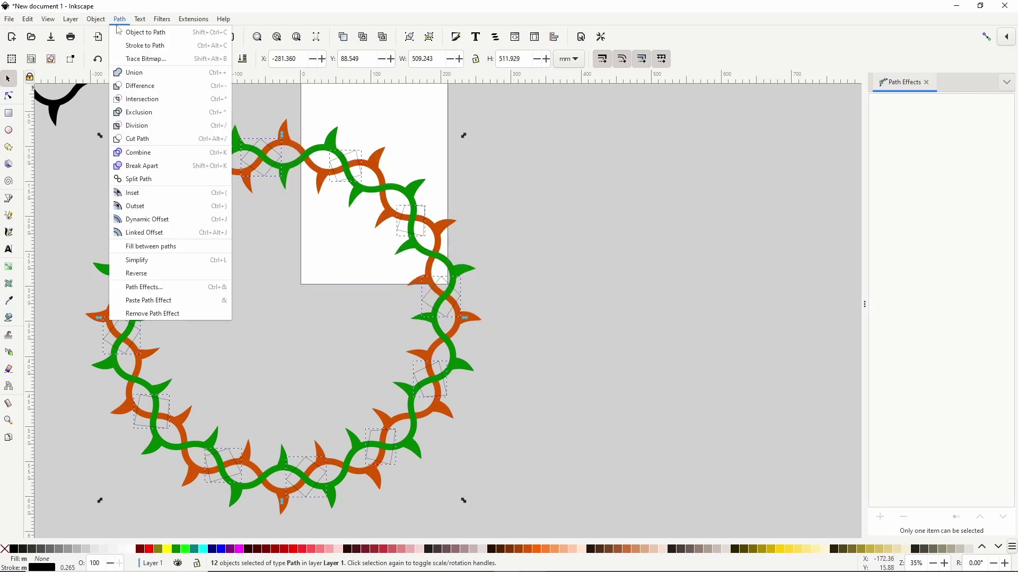
click(139, 72)
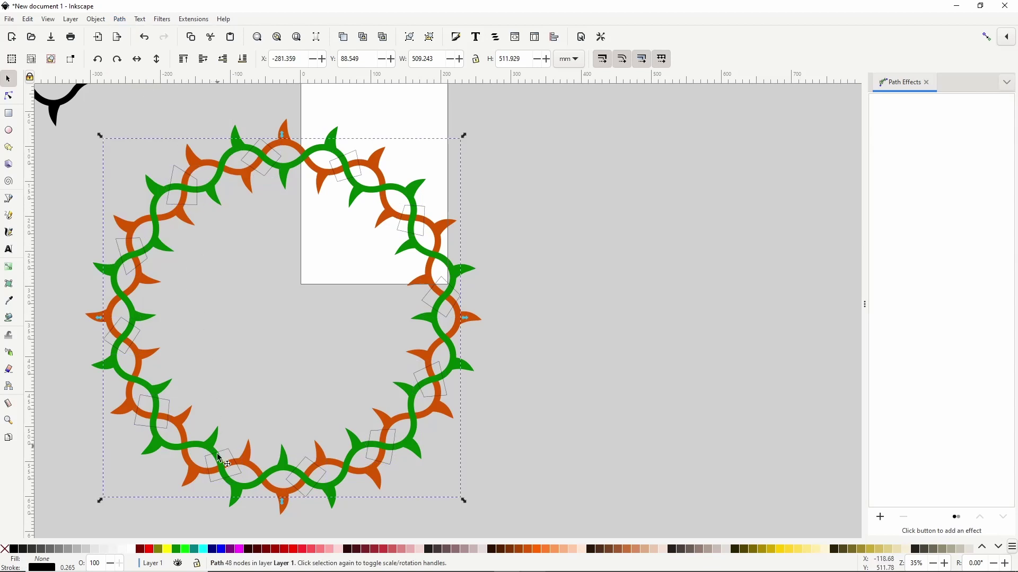
shift+click(242, 555)
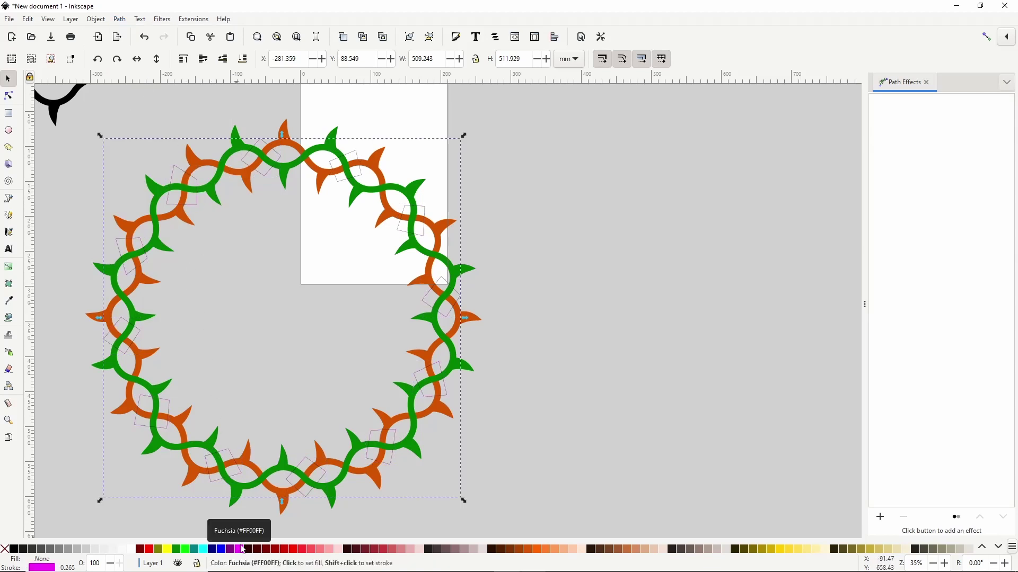
Draw closed four-sided black outlines around the four unmarked crossings from just right of the ring's highest point down its right side
click(8, 199)
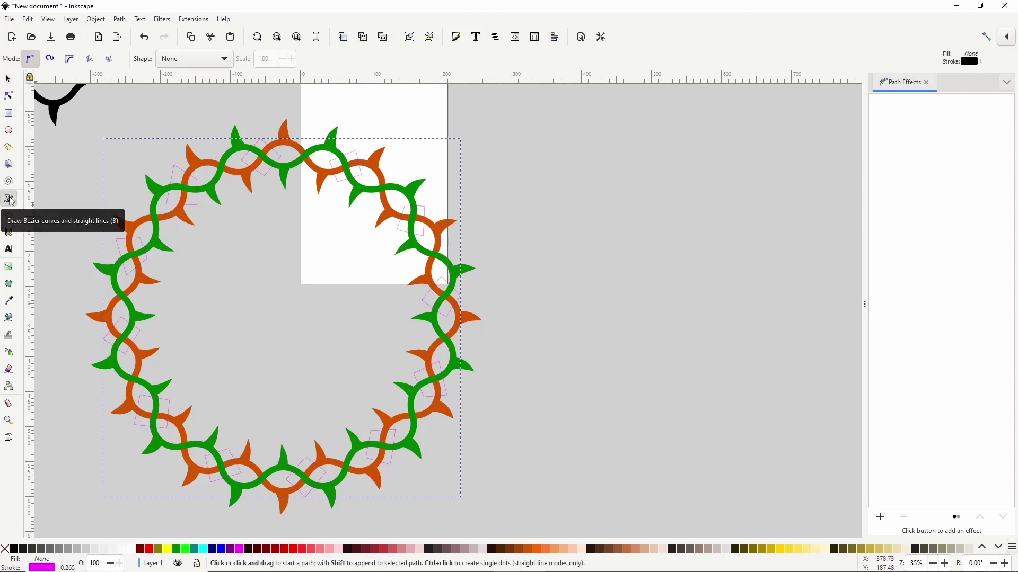
click(291, 156)
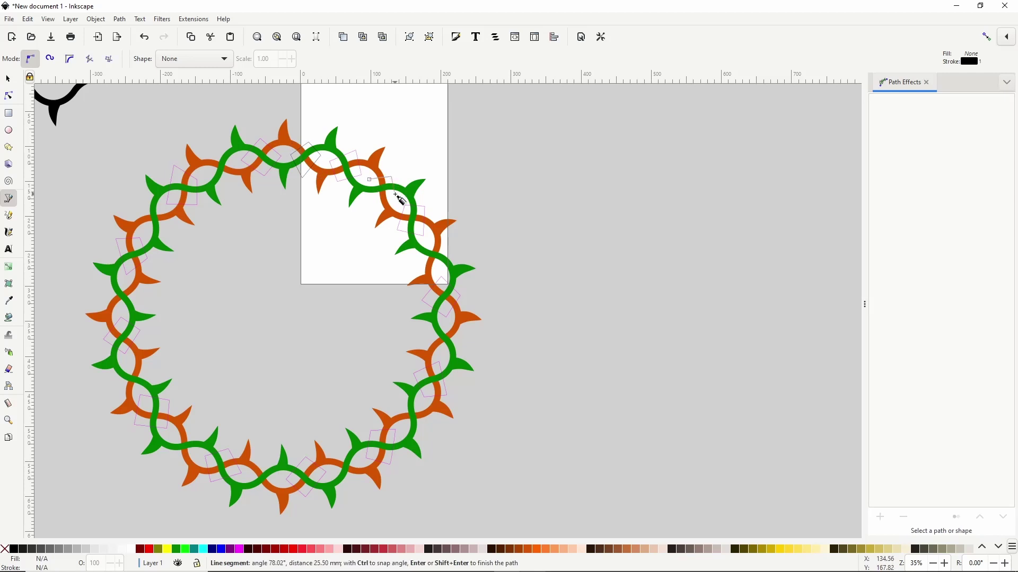
click(371, 181)
key(Escape)
click(447, 324)
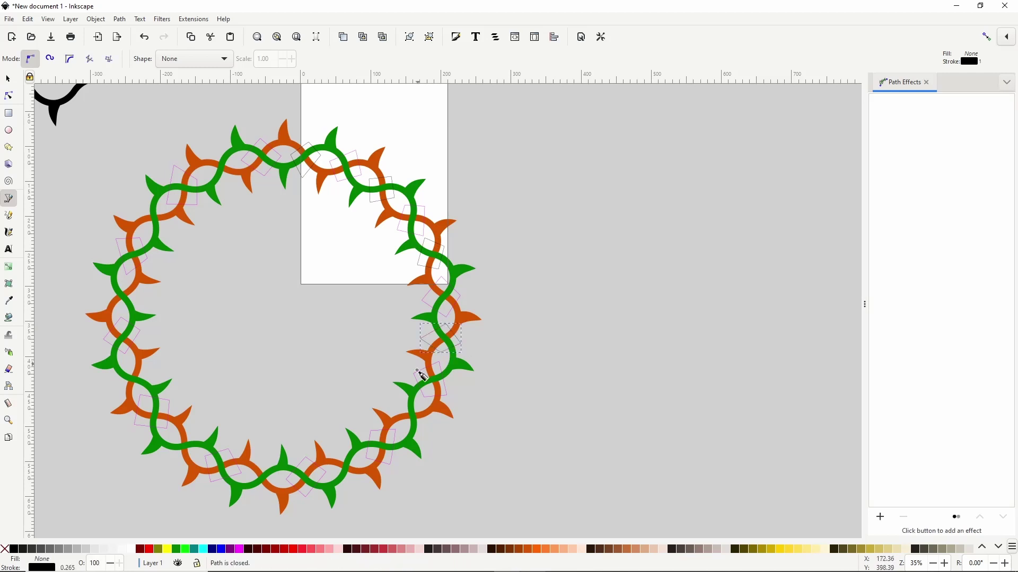
Enclose the two remaining unmarked crossings along the ring's lower-right arc in closed four-sided outlines
click(422, 407)
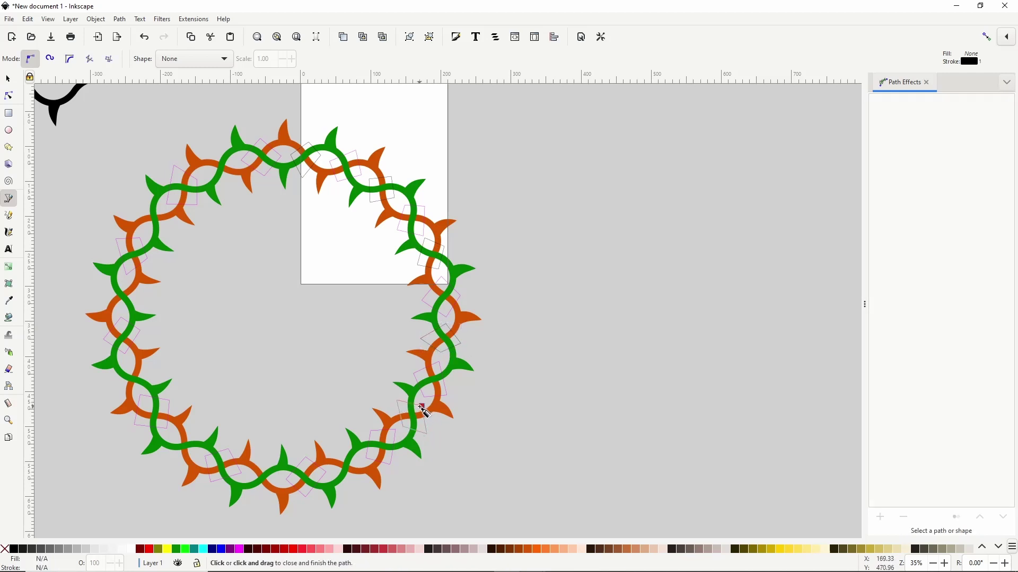
click(421, 409)
click(359, 460)
click(357, 470)
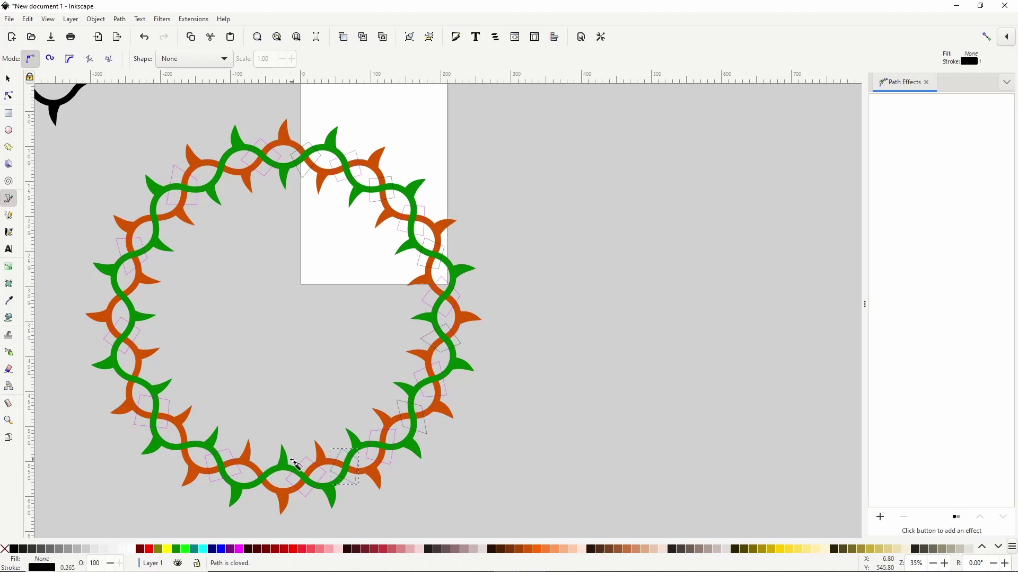
Outline the unmarked crossings from just left of the ring's lowest point up along its lower-left arc with closed four-sided paths
click(280, 478)
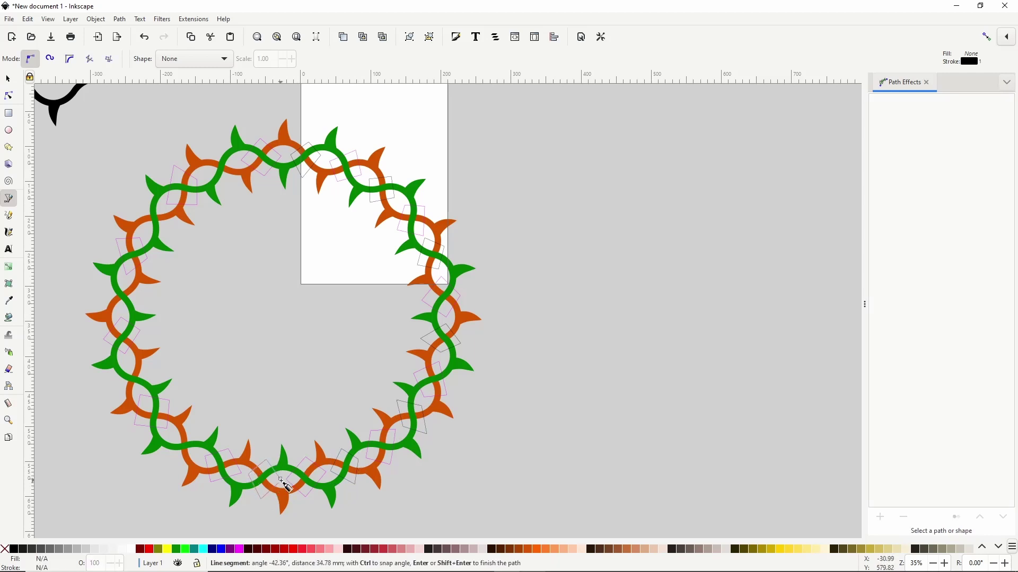
click(263, 473)
click(180, 457)
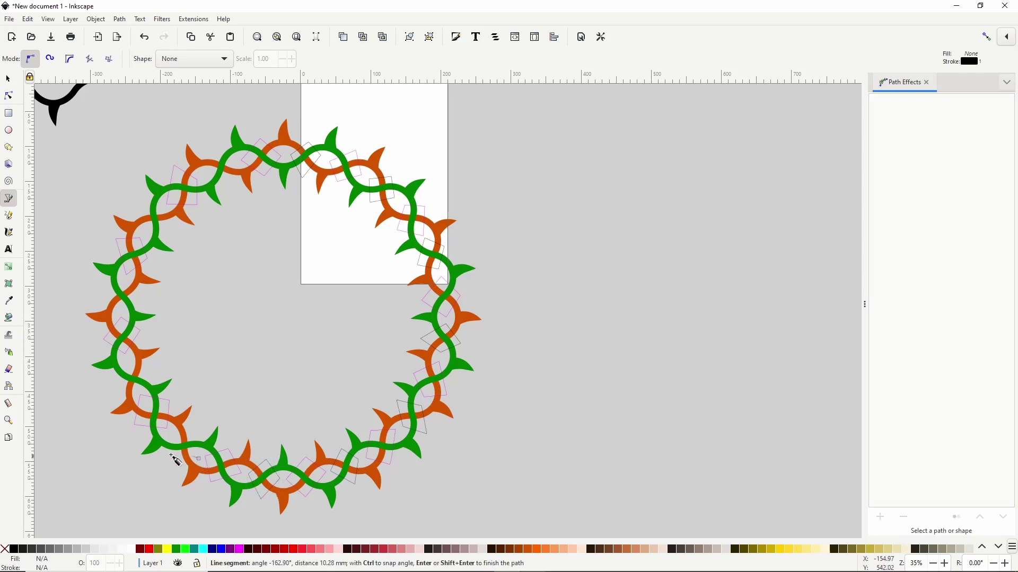
click(197, 462)
click(136, 387)
click(137, 389)
Draw a closed four-sided outline around the unmarked crossing just above the ring's leftmost point
click(122, 277)
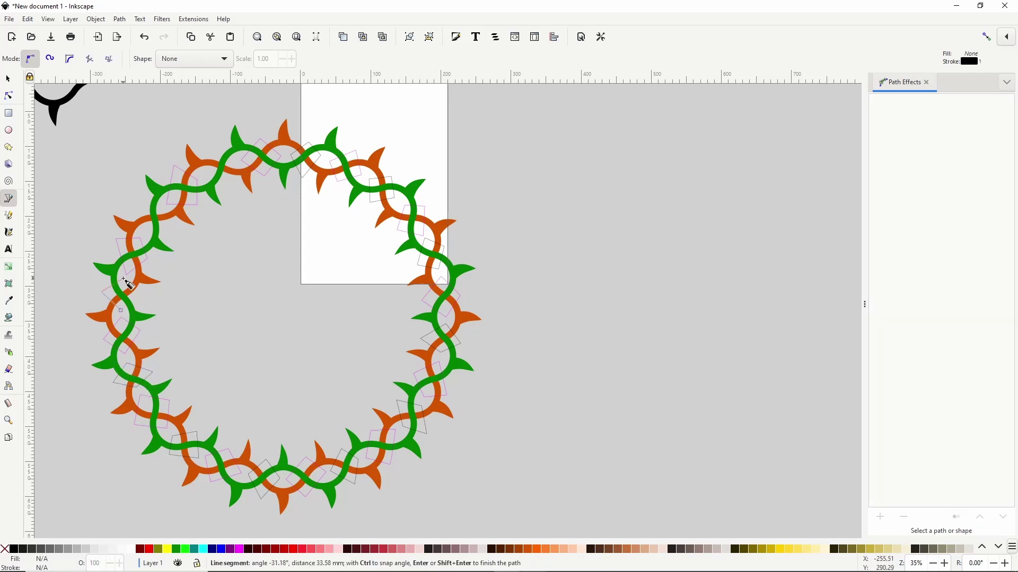
click(141, 299)
click(121, 312)
click(102, 290)
click(122, 276)
Enclose the next unmarked crossing, on the ring's upper-left arc, in a closed four-sided outline
click(162, 206)
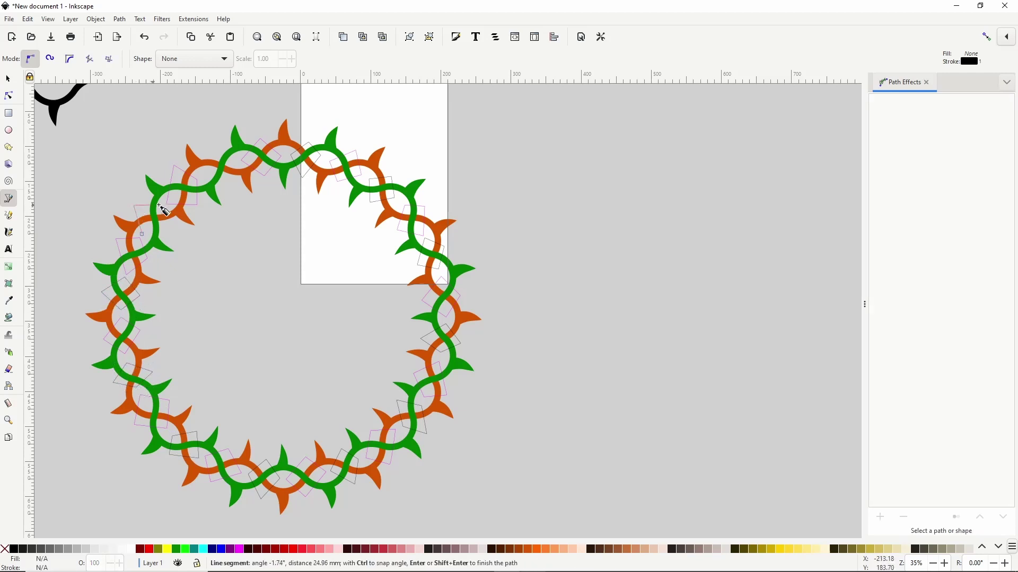
click(170, 228)
click(143, 234)
click(134, 212)
click(162, 206)
Outline the last unmarked crossing, between the upper-left arc and the ring's highest point, with a closed four-sided path
click(207, 176)
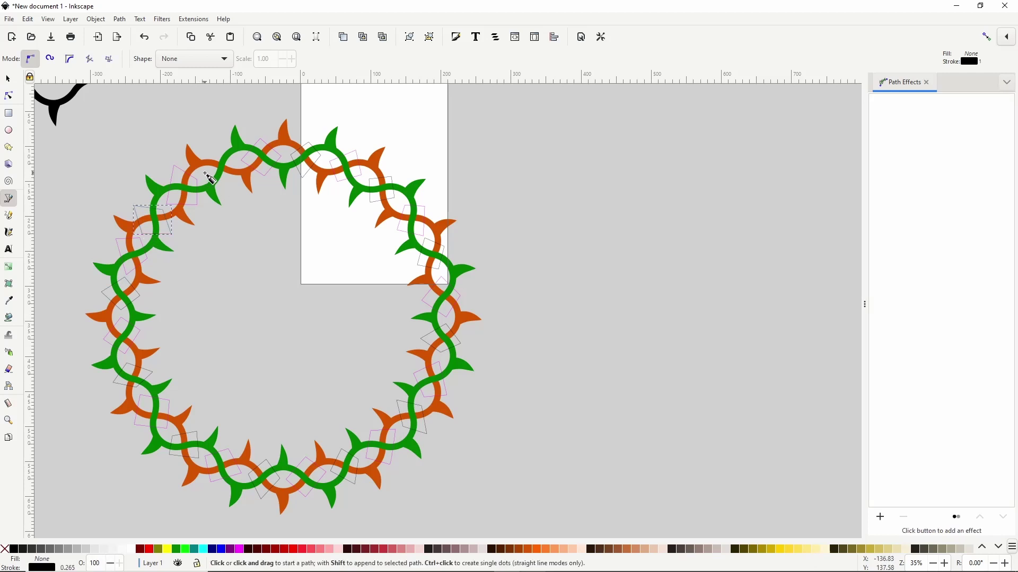
click(216, 147)
click(240, 164)
click(230, 187)
click(207, 177)
Select all black crossing outlines by their shared stroke color and unite them into one path with Union
click(8, 79)
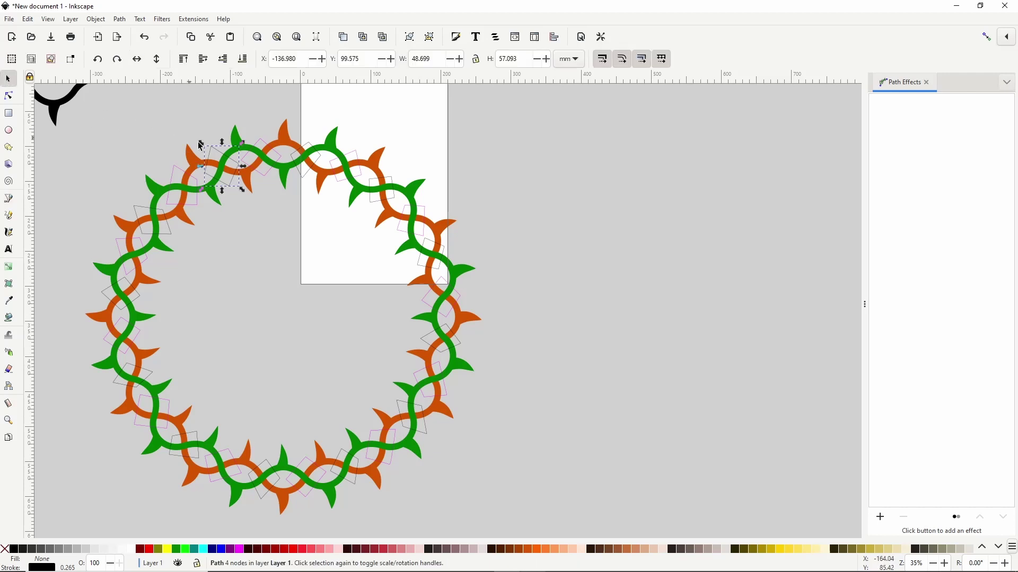
right_click(225, 157)
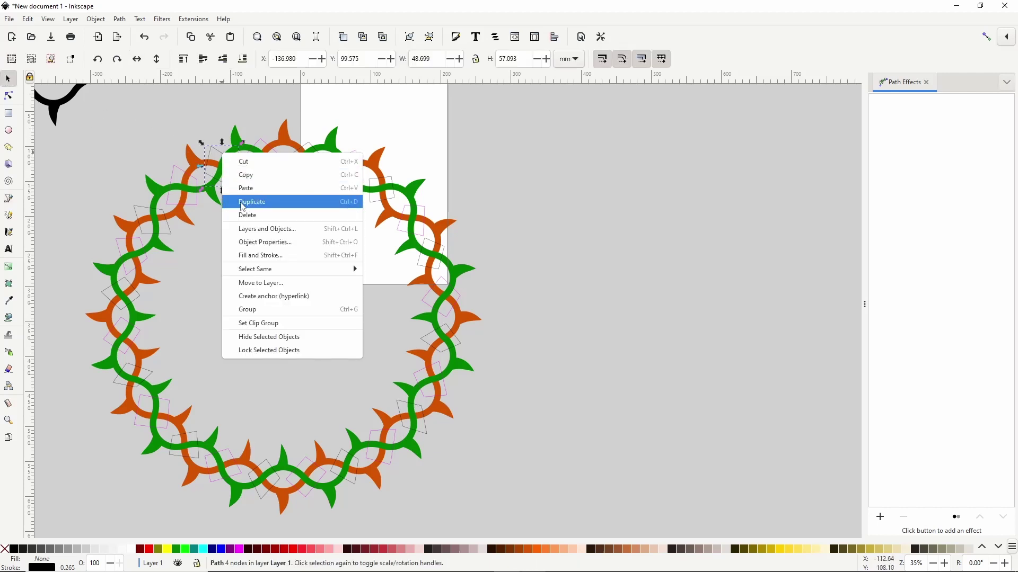
mouse_move(347, 271)
click(401, 297)
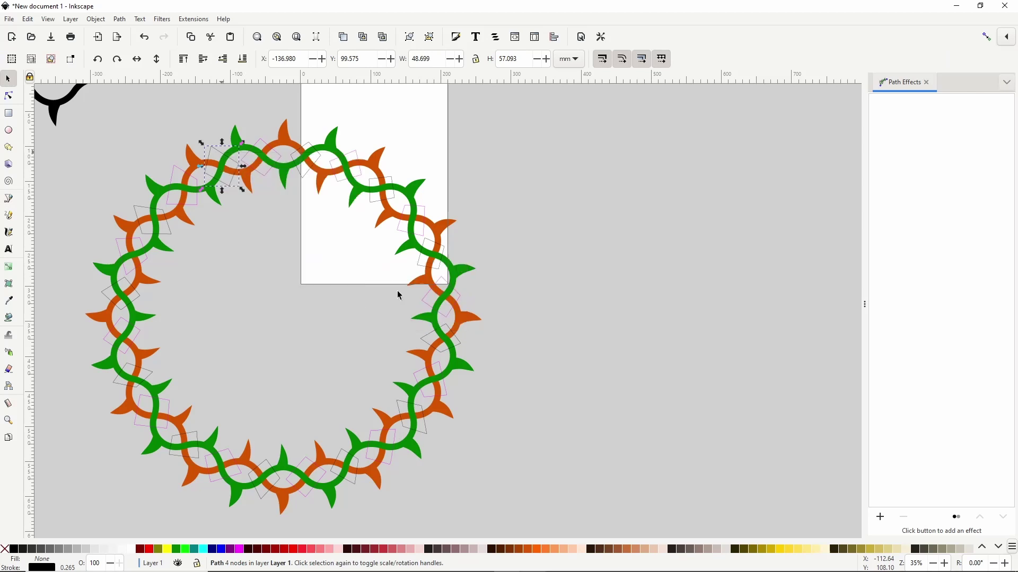
click(122, 19)
click(139, 71)
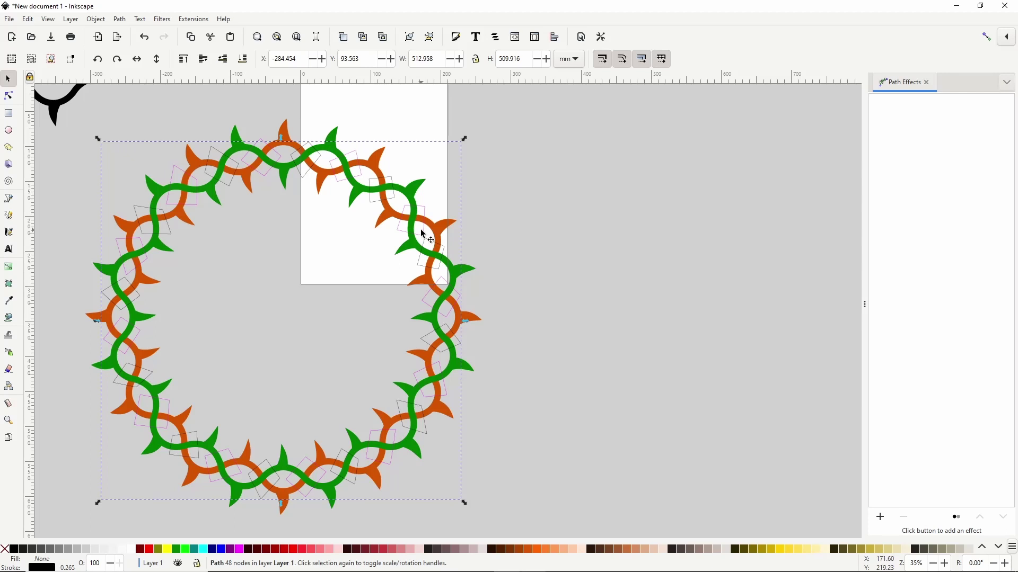
Duplicate both rings together with their two sets of crossing outlines and place the copy to the right of the original wreath
scroll(570, 260, down, 1)
scroll(613, 249, right, 2)
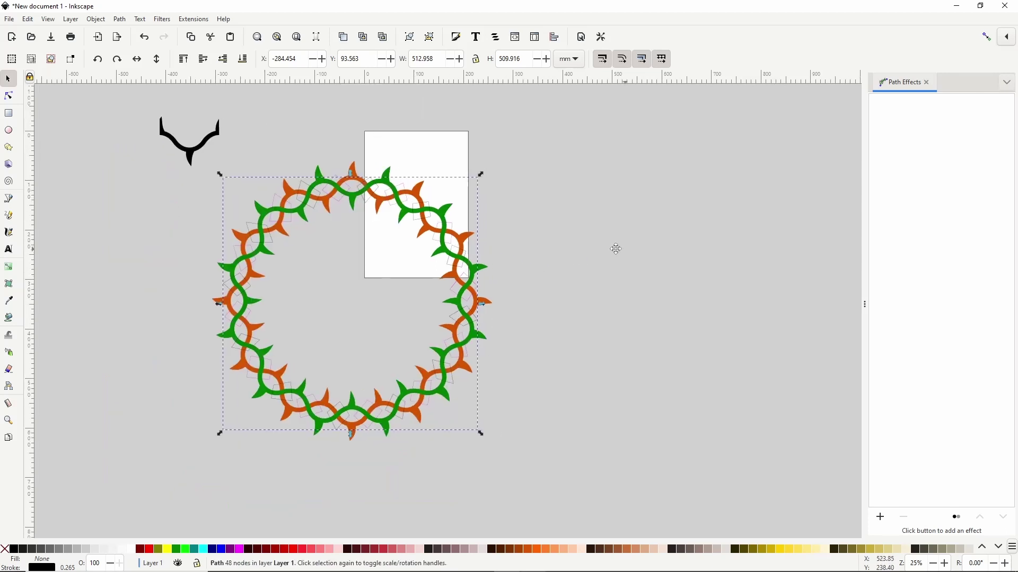
drag(538, 151, 154, 458)
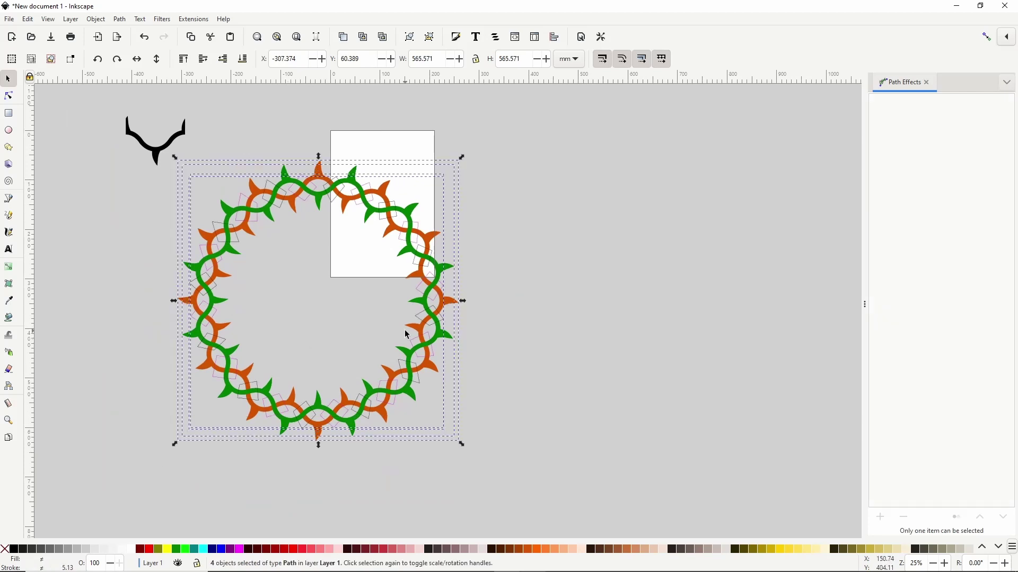
key(ctrl+d)
drag(424, 342, 747, 353)
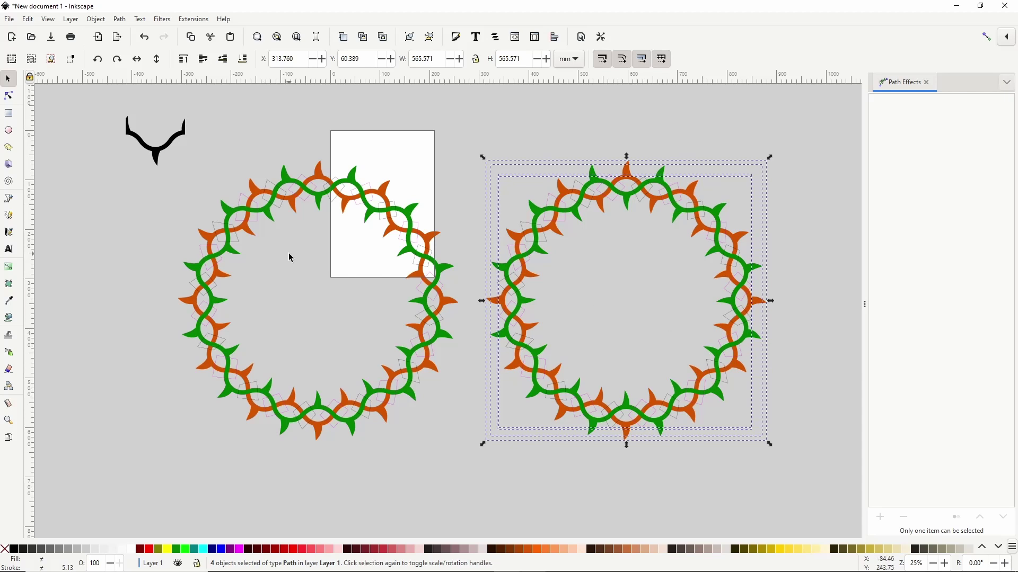
Duplicate the original wreath's green ring in place and fill the copy with red
click(353, 175)
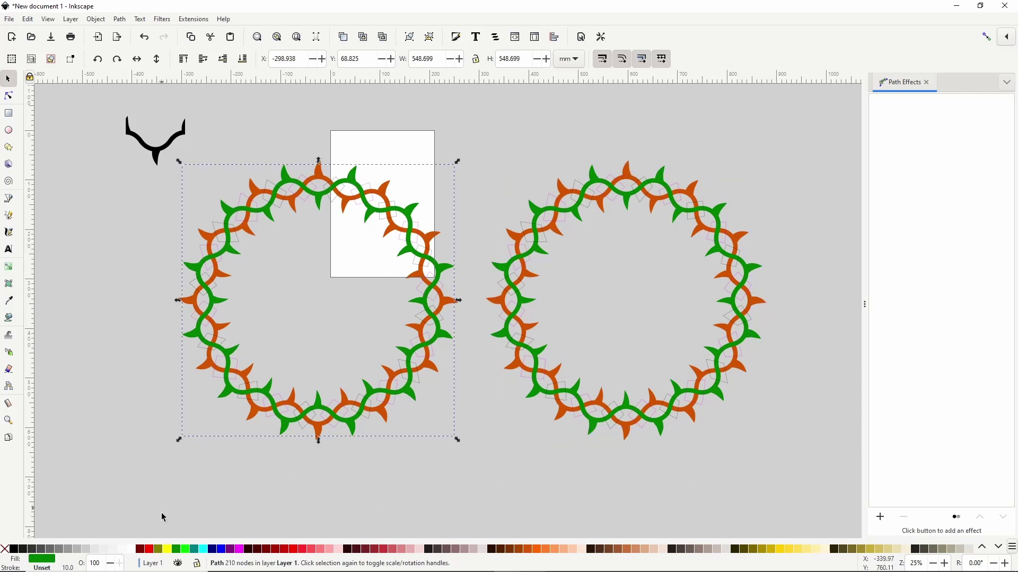
click(158, 550)
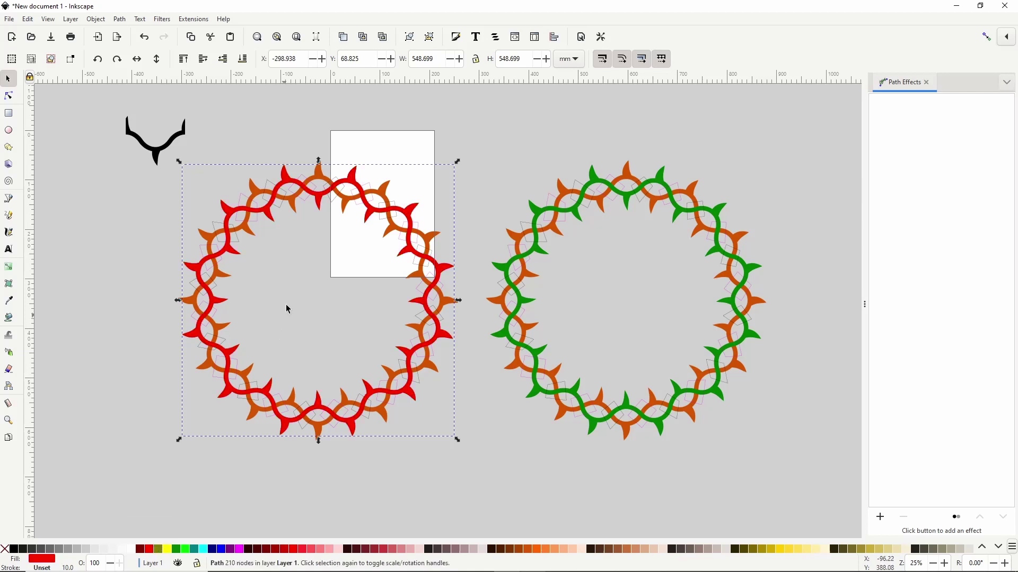
Raise the black crossing outlines to the top and cut the red ring down to them with Intersection
click(338, 180)
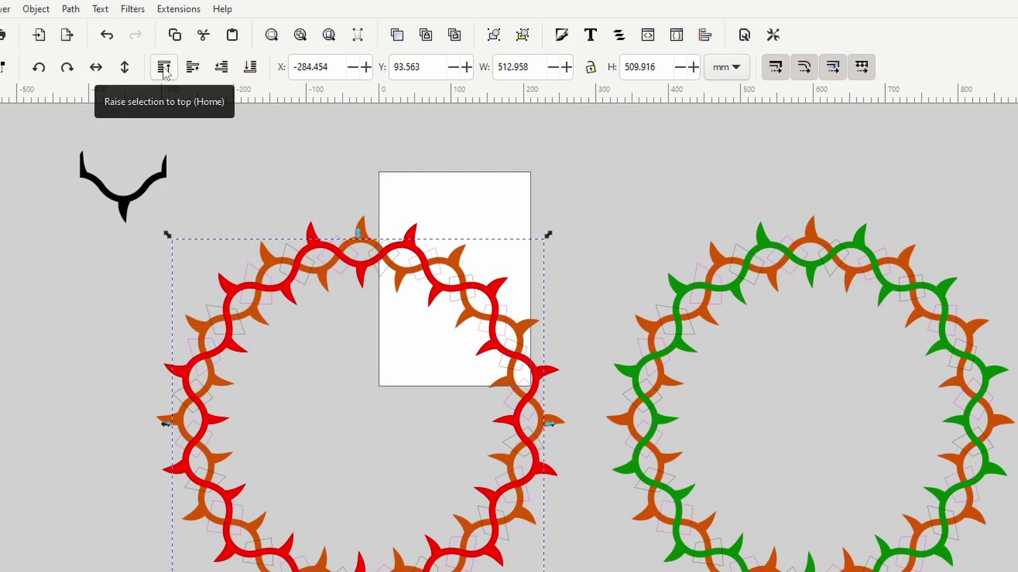
click(184, 60)
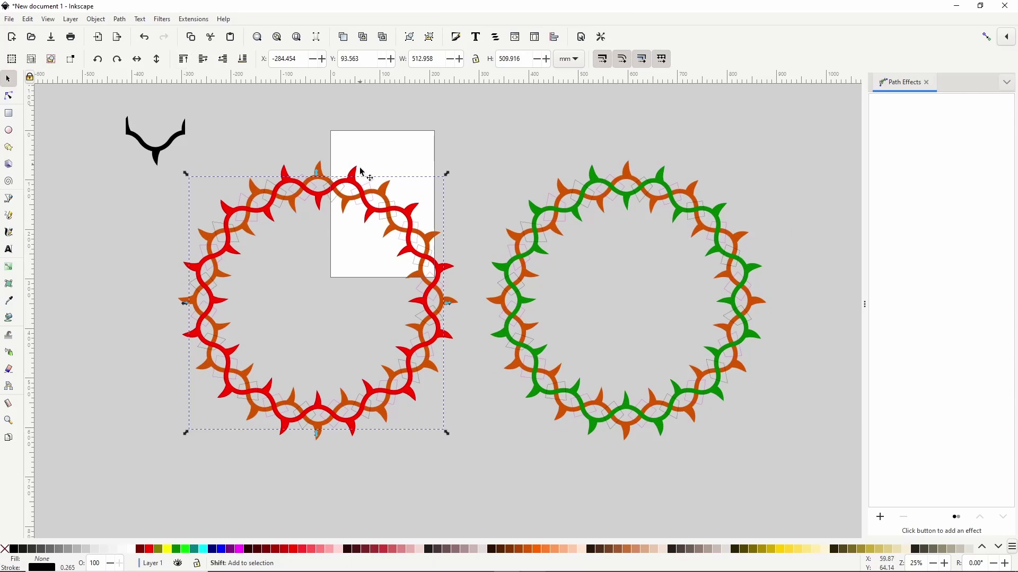
shift+click(357, 175)
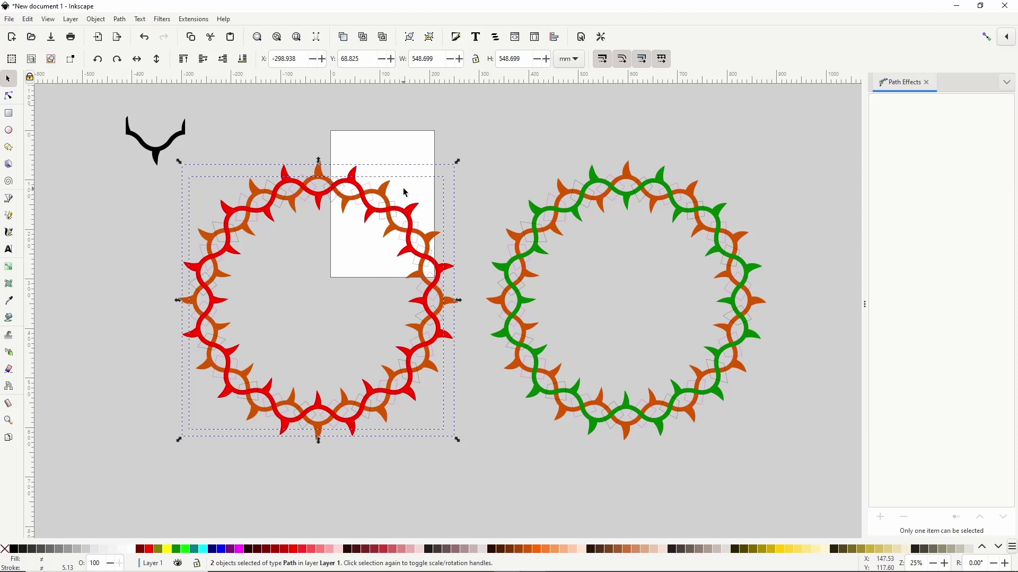
click(119, 19)
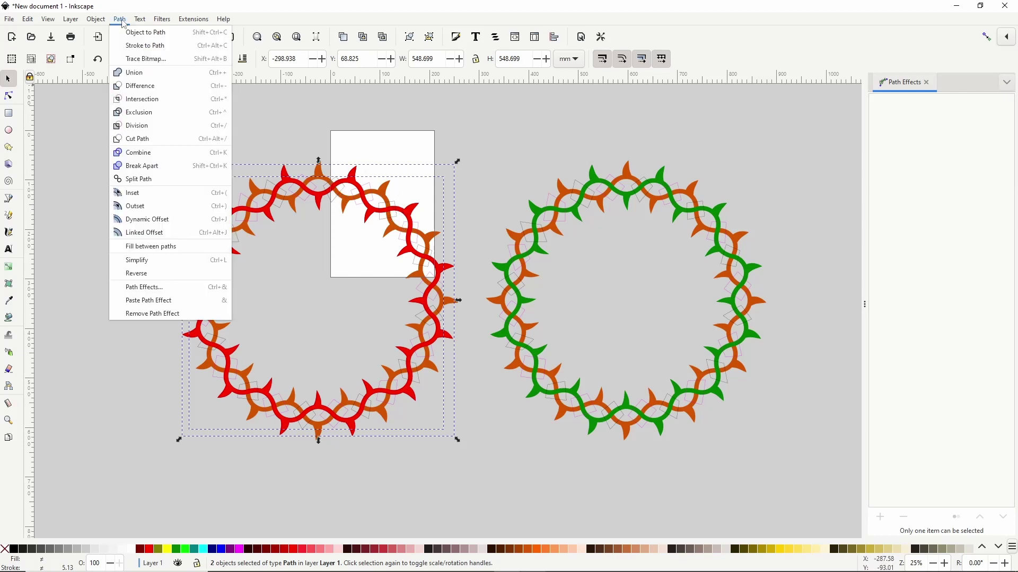
click(141, 99)
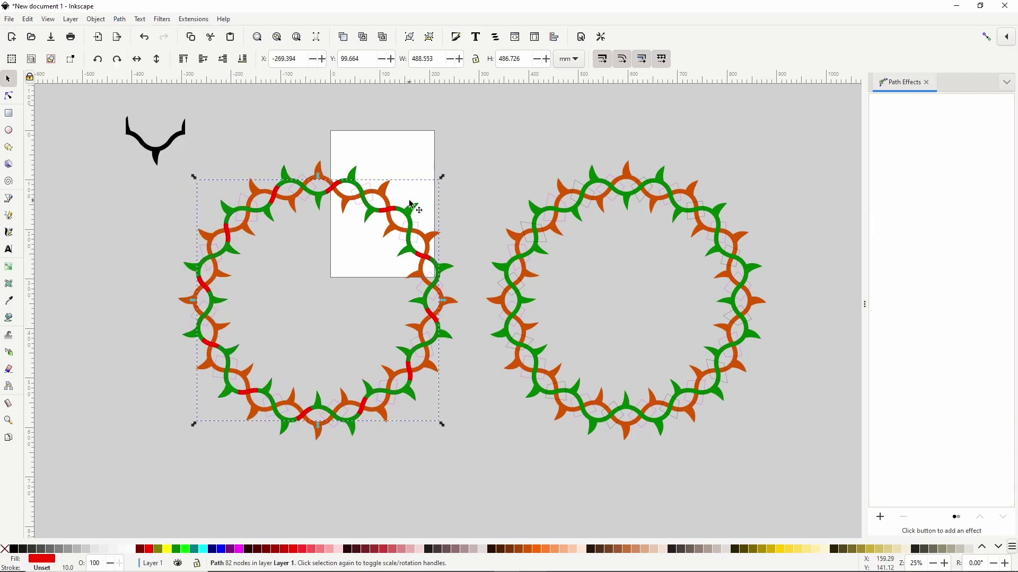
Subtract the red crossing pieces from the orange ring with Difference, and check the gaps by temporarily moving the ring
shift+click(388, 235)
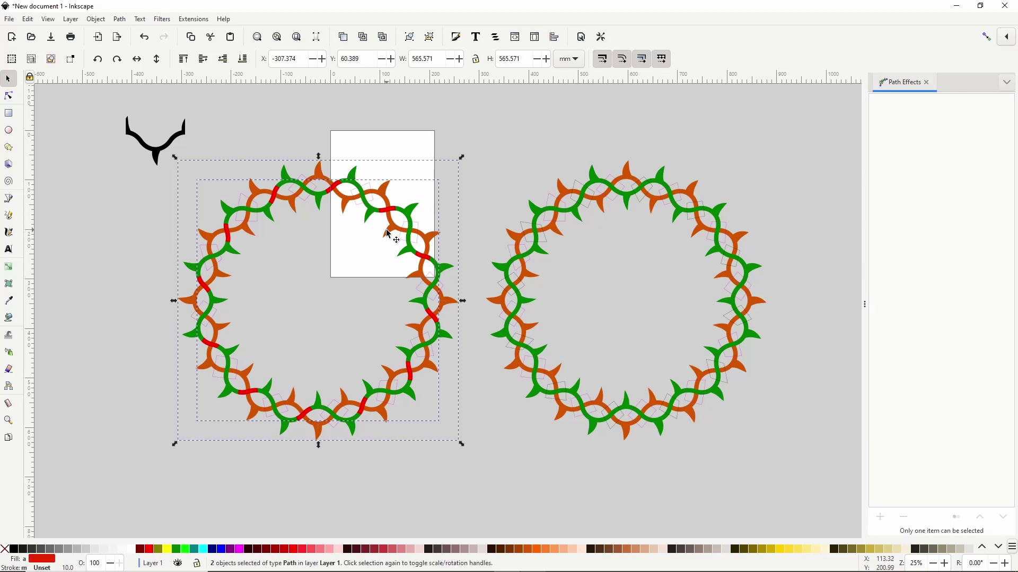
click(120, 20)
click(141, 86)
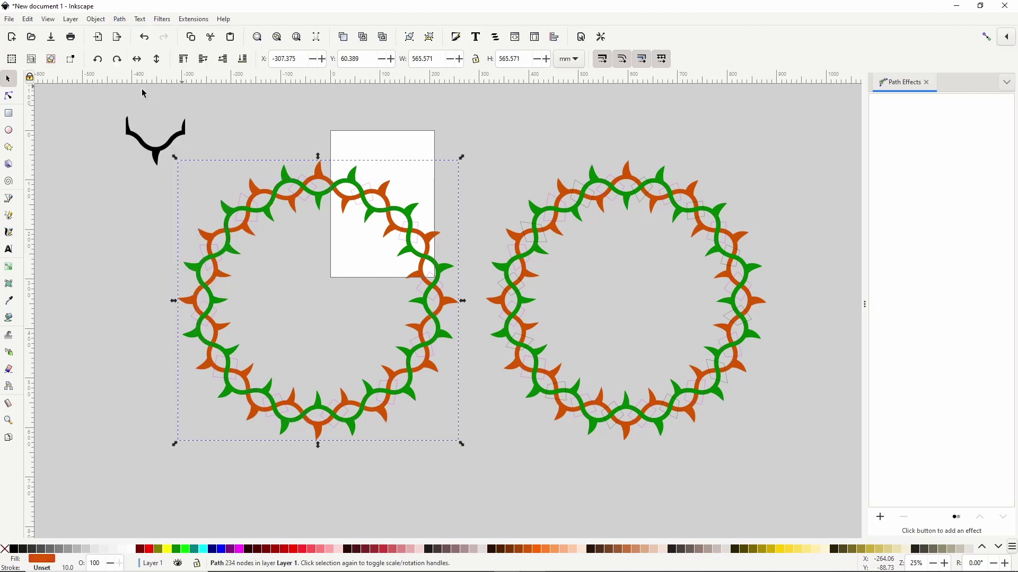
drag(386, 190, 403, 145)
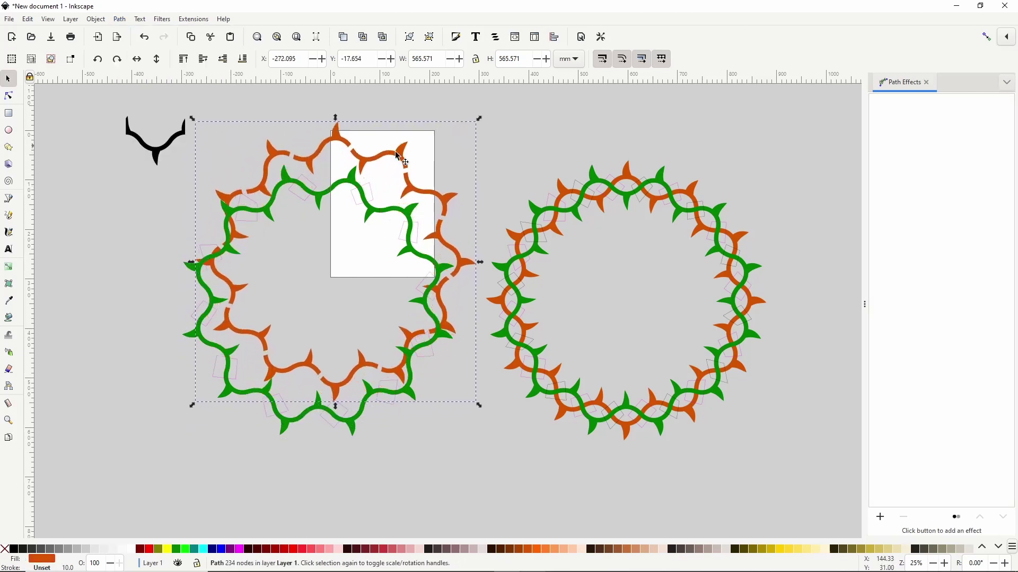
key(ctrl+z)
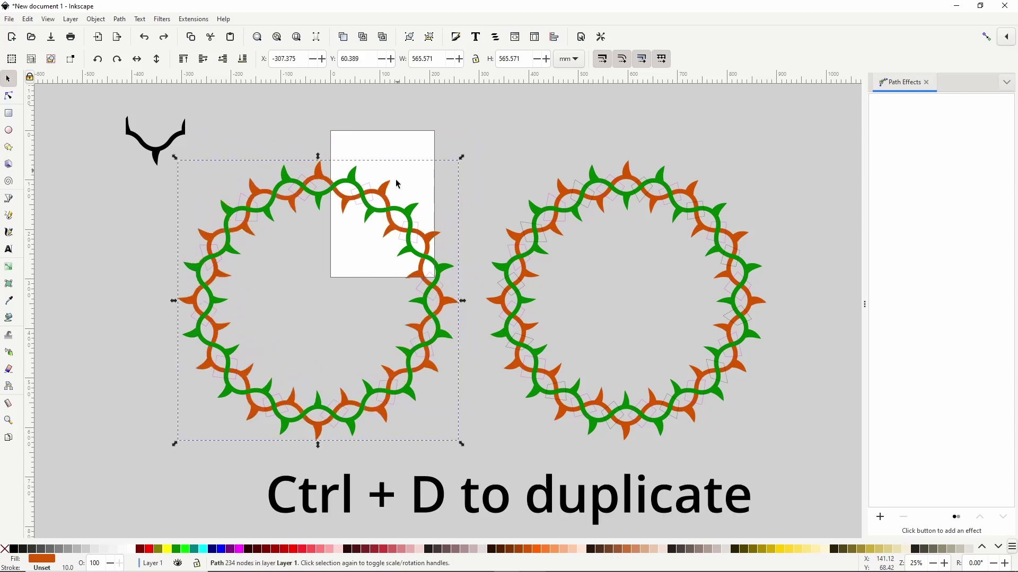
Duplicate the cut orange ring in place and fill the copy with red
key(ctrl+d)
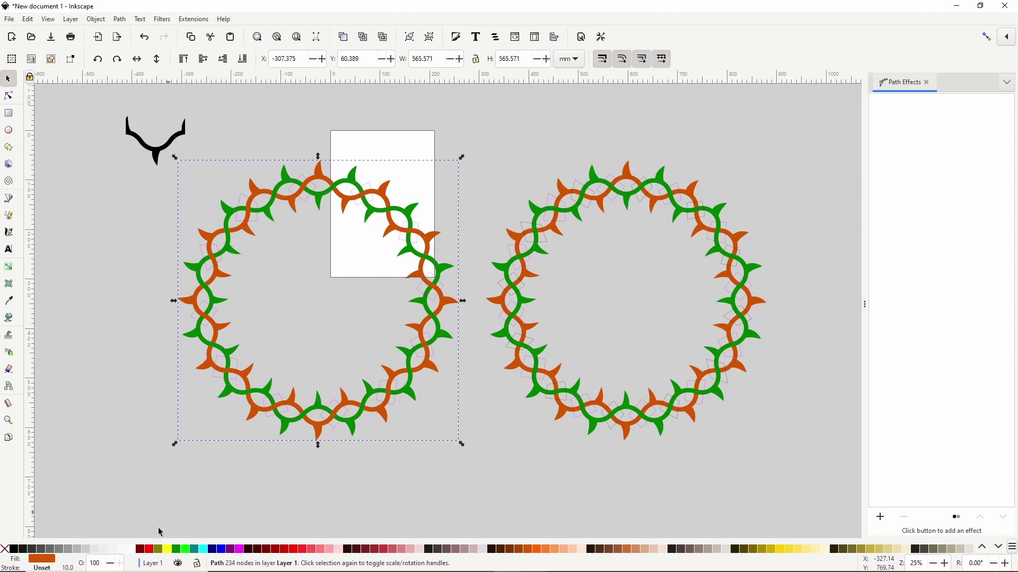
click(153, 548)
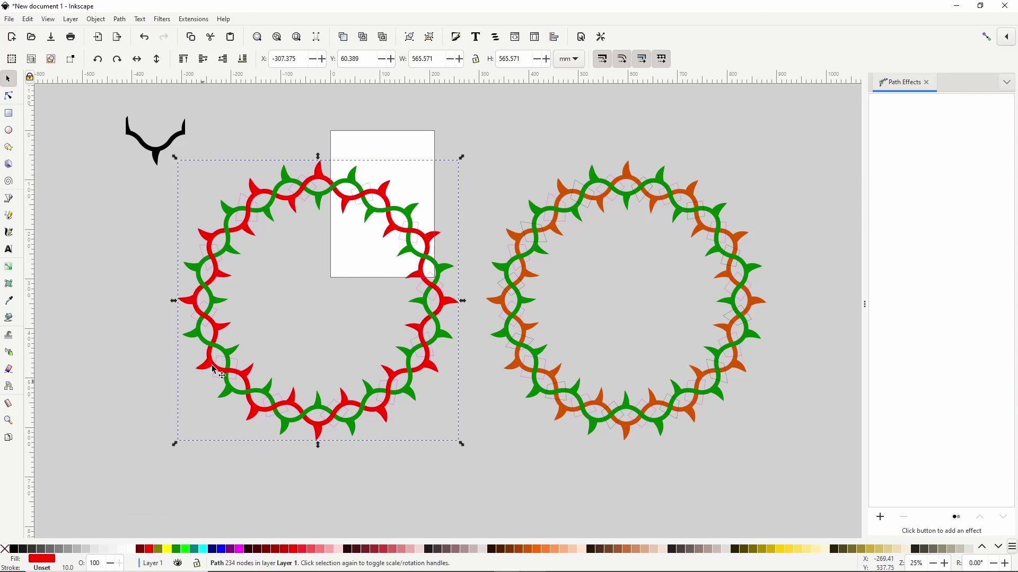
Raise the fuchsia crossing outlines to the top and intersect them with the red copy of the orange ring
click(305, 176)
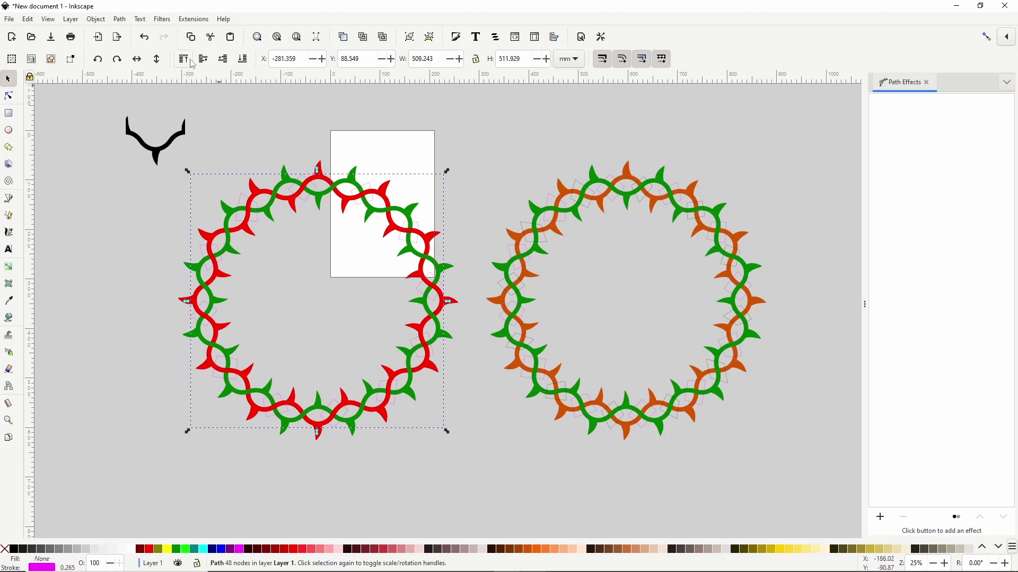
shift+click(321, 169)
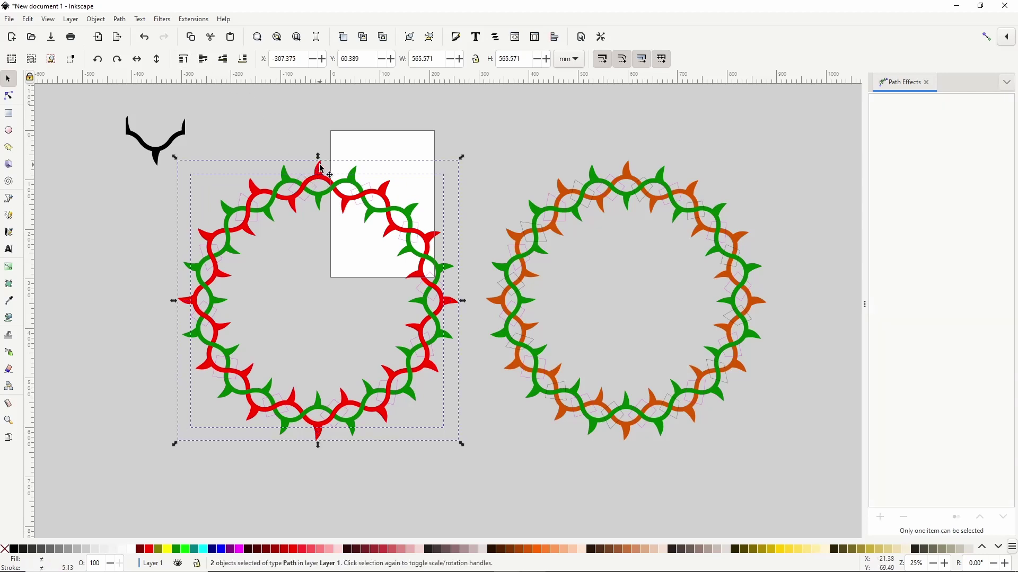
click(120, 19)
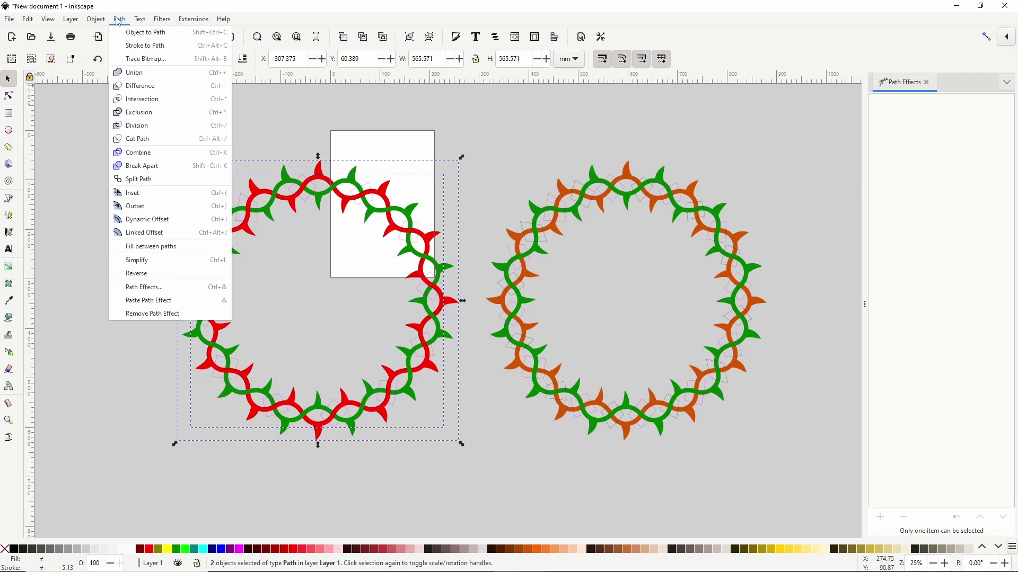
click(151, 99)
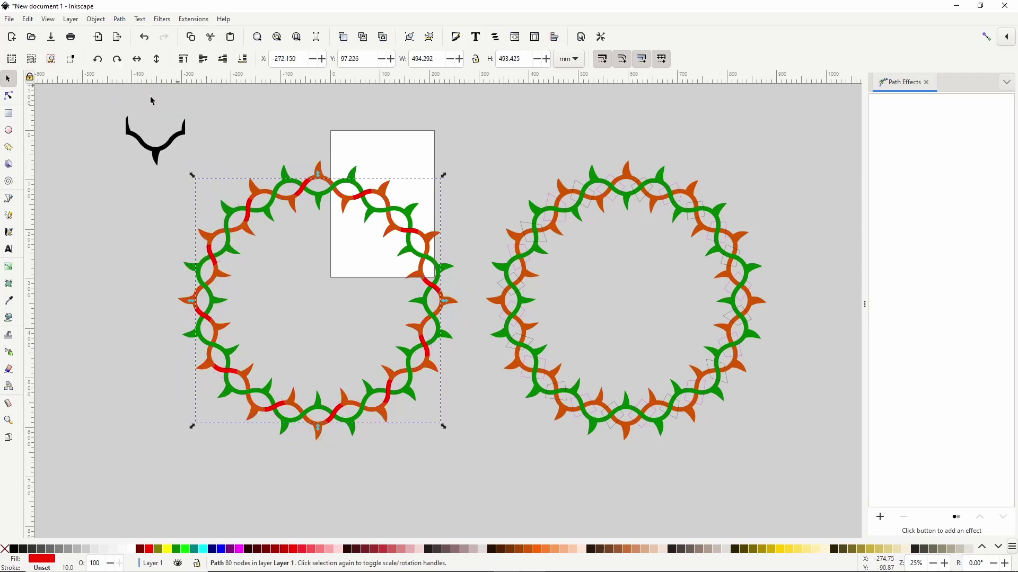
Subtract the red crossing pieces from the green ring of the first wreath with Difference
shift+click(353, 177)
click(122, 20)
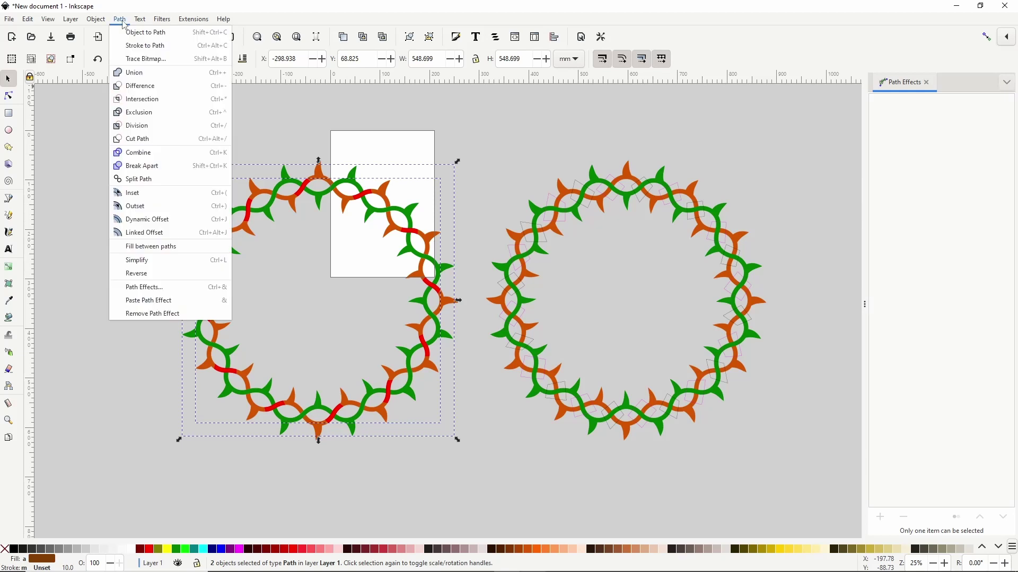
click(148, 88)
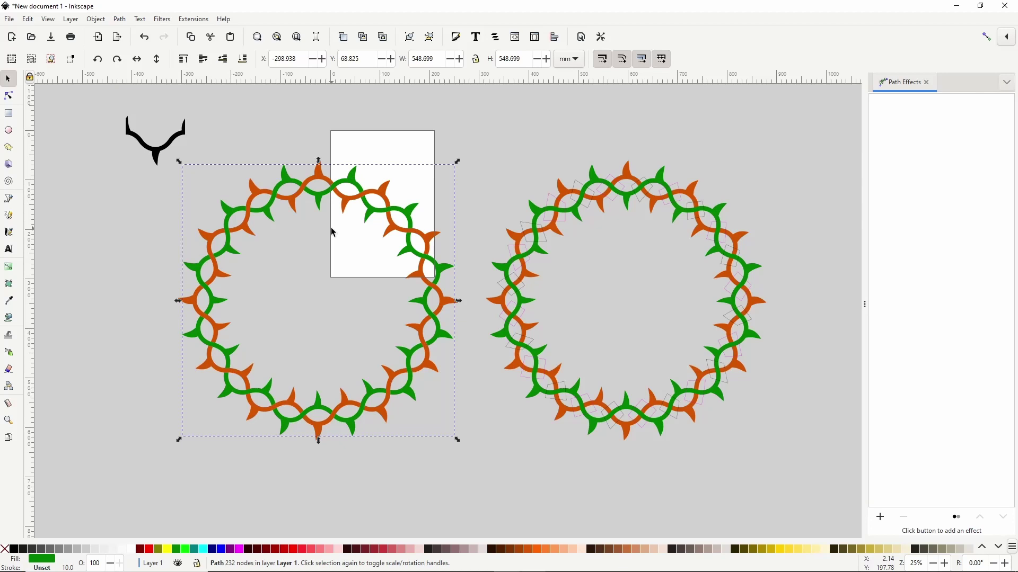
Give both rings of the first wreath a black stroke 3 mm wide
drag(478, 150, 168, 466)
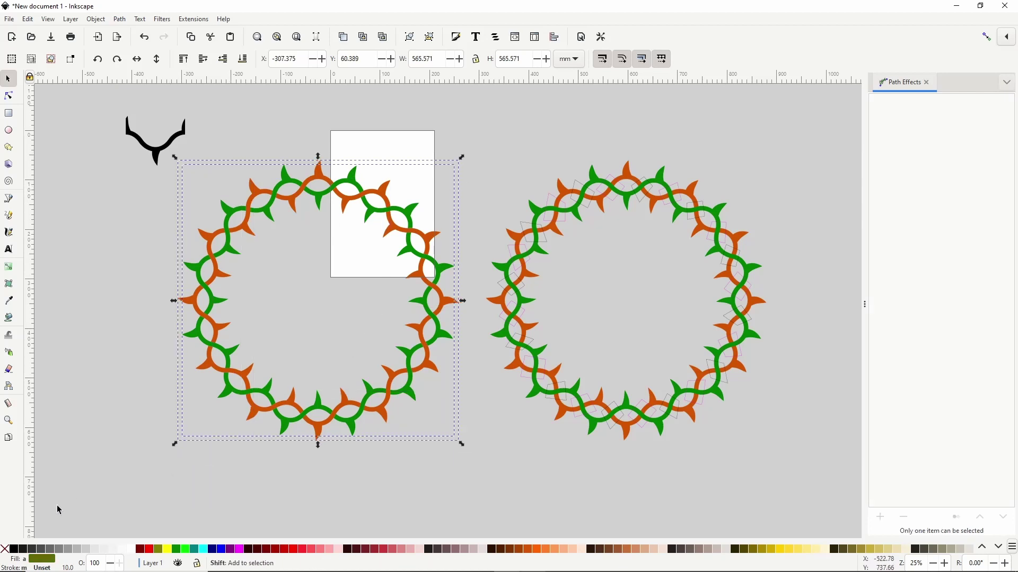
shift+click(17, 551)
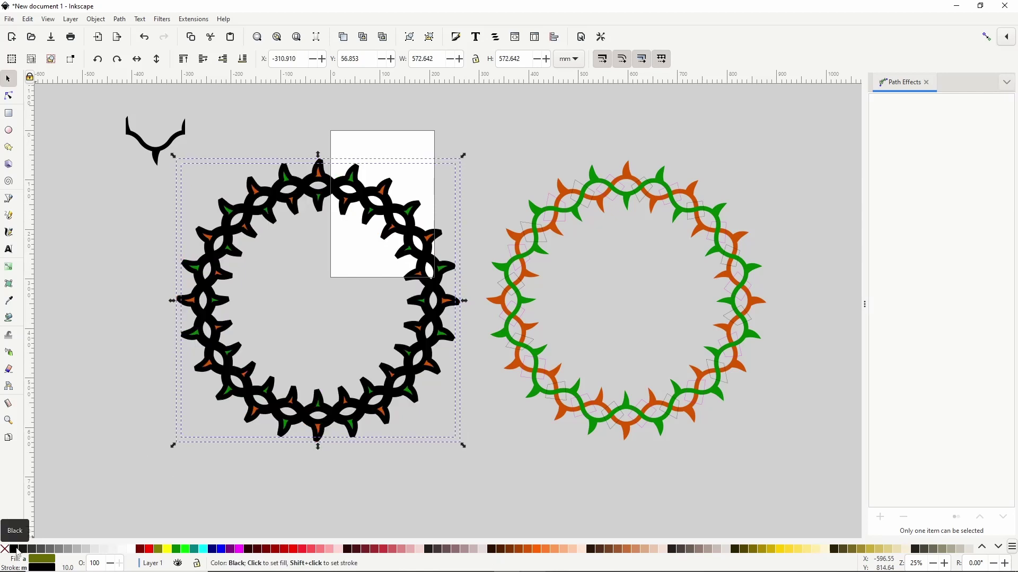
right_click(67, 568)
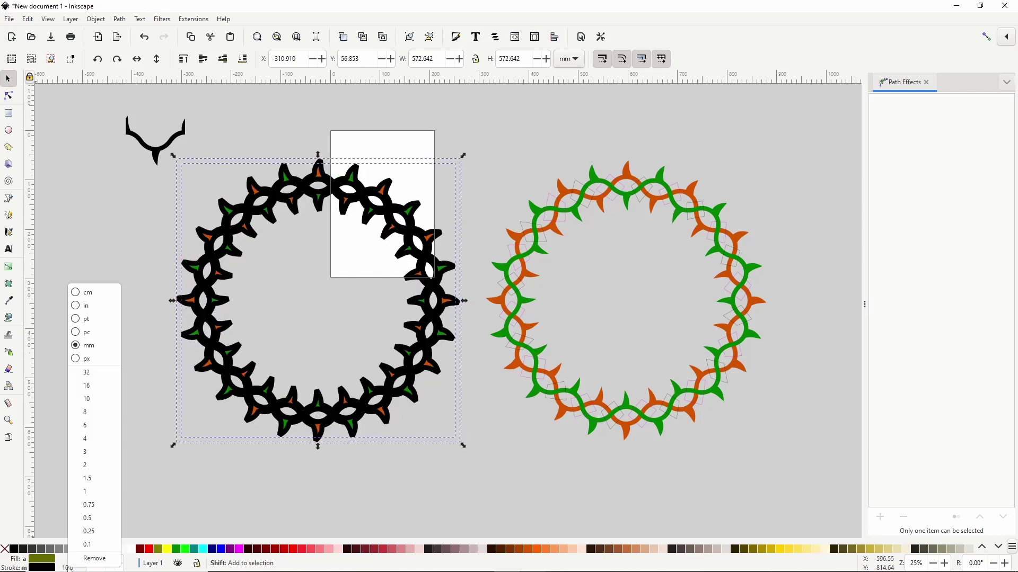
click(92, 453)
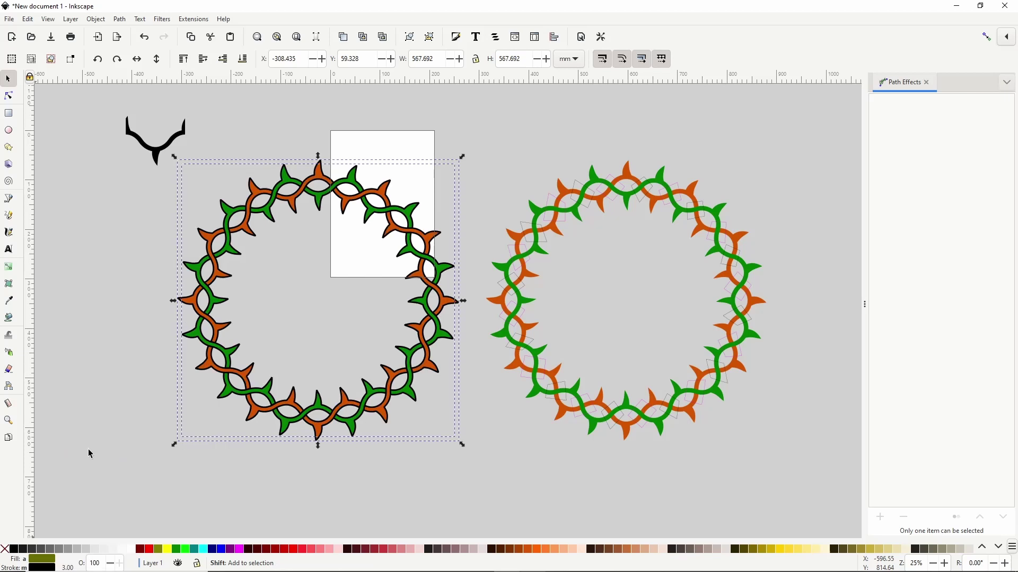
Remove the fill from both rings of the first wreath and set their stroke width to 2 mm
click(7, 553)
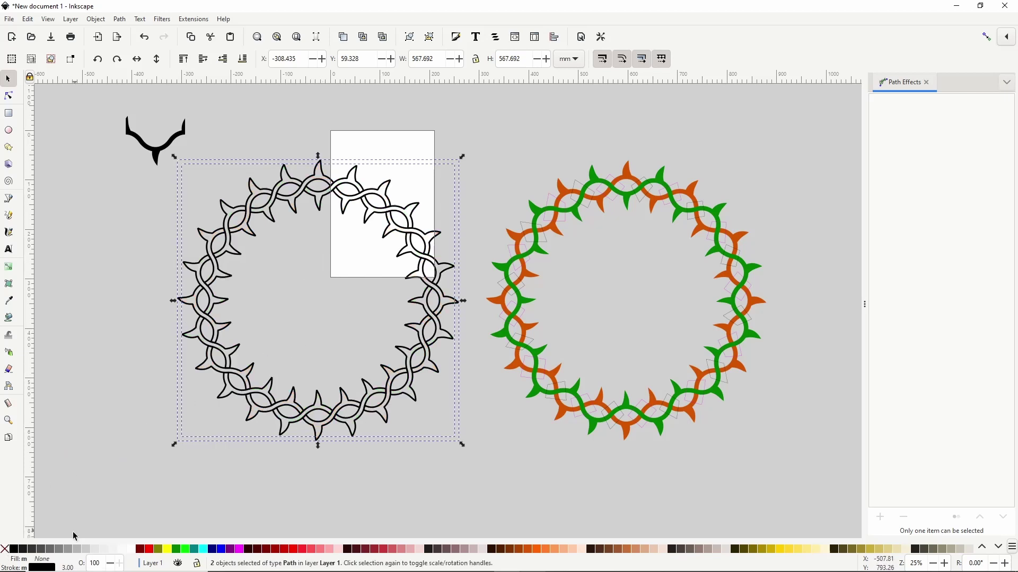
right_click(68, 569)
click(95, 470)
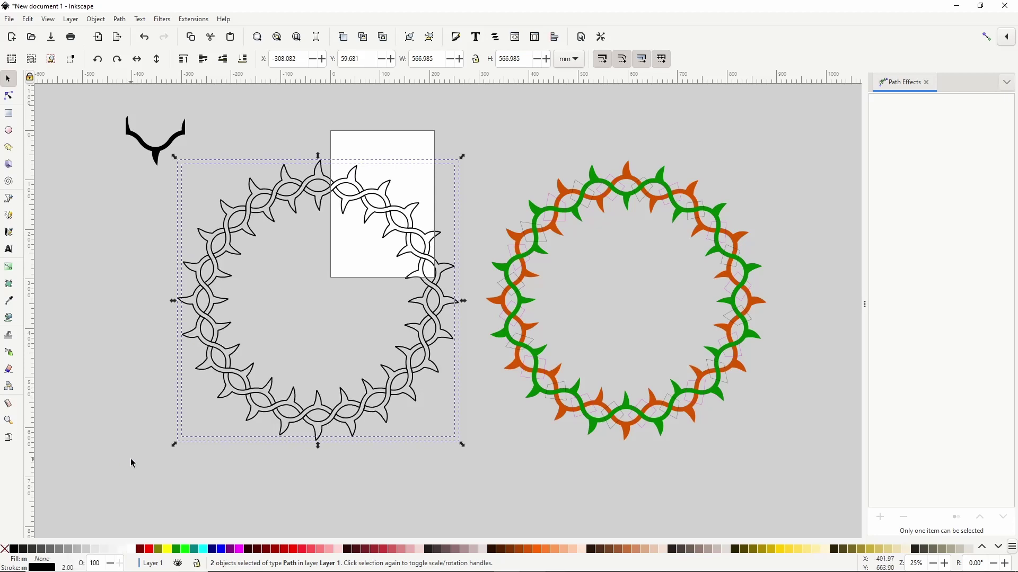
Sharpen the thorn tips of the outlined wreath by using a miter join with a limit of 20
ctrl+scroll(294, 443, up, 3)
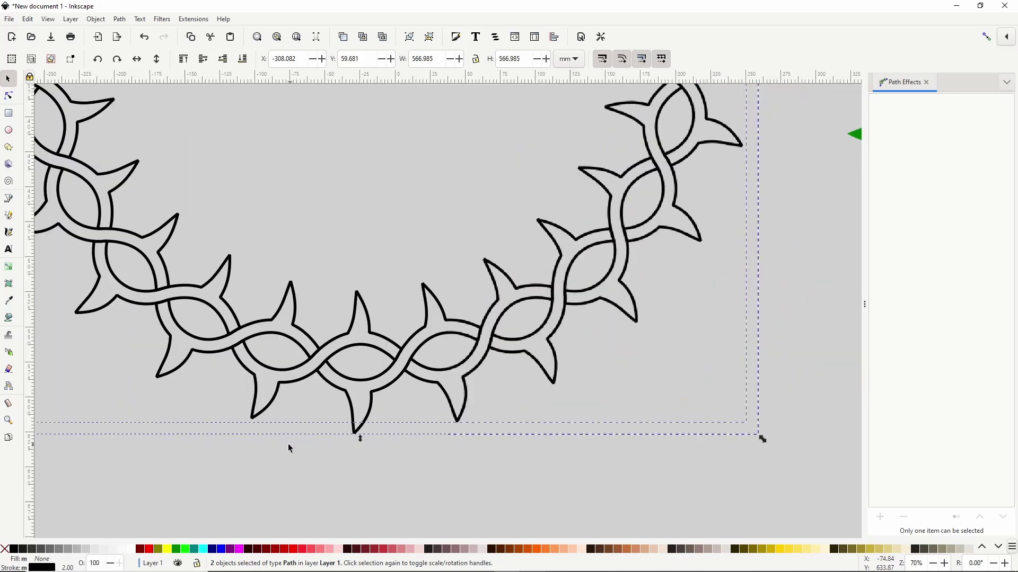
ctrl+scroll(256, 424, up, 2)
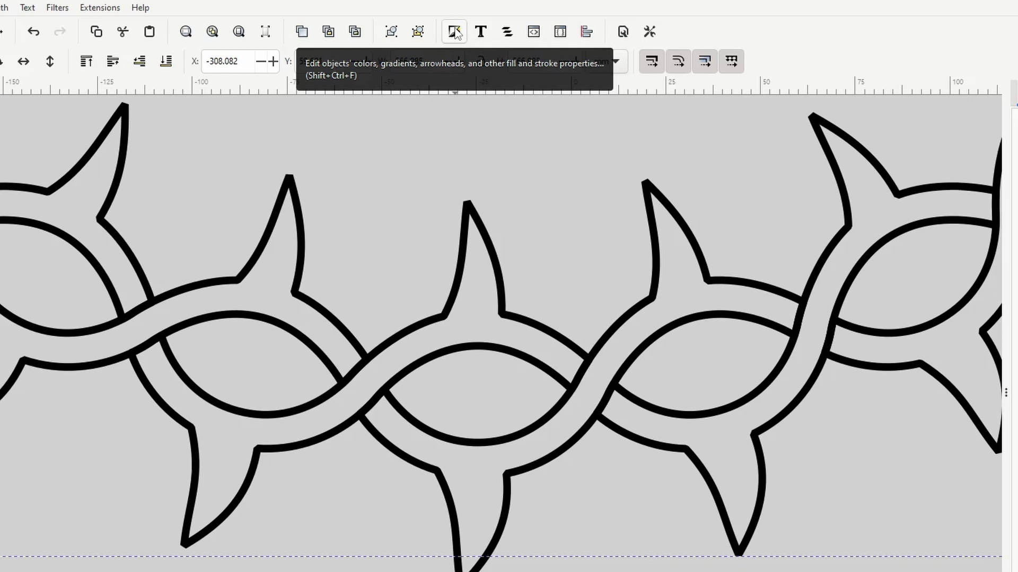
click(456, 36)
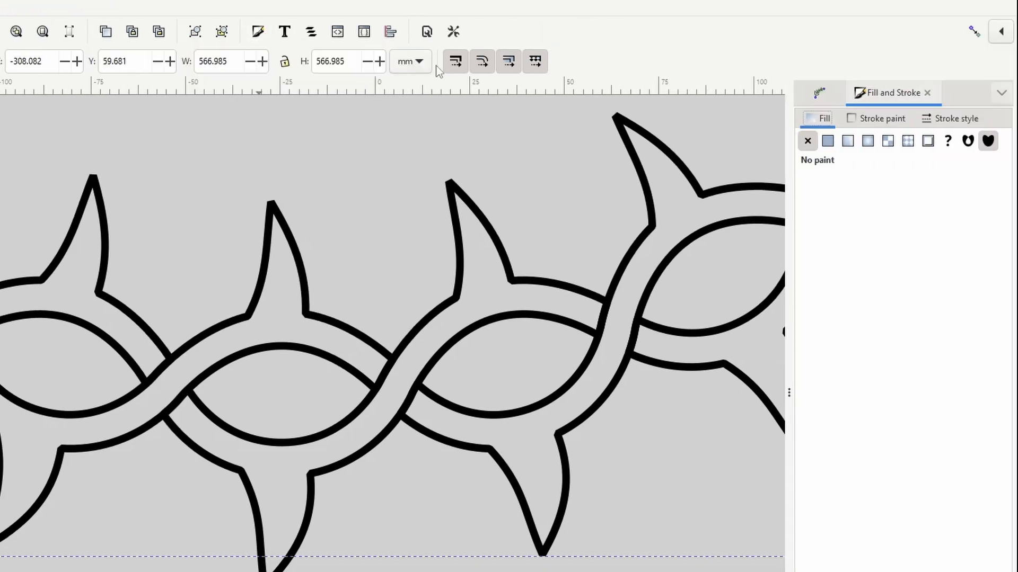
click(928, 122)
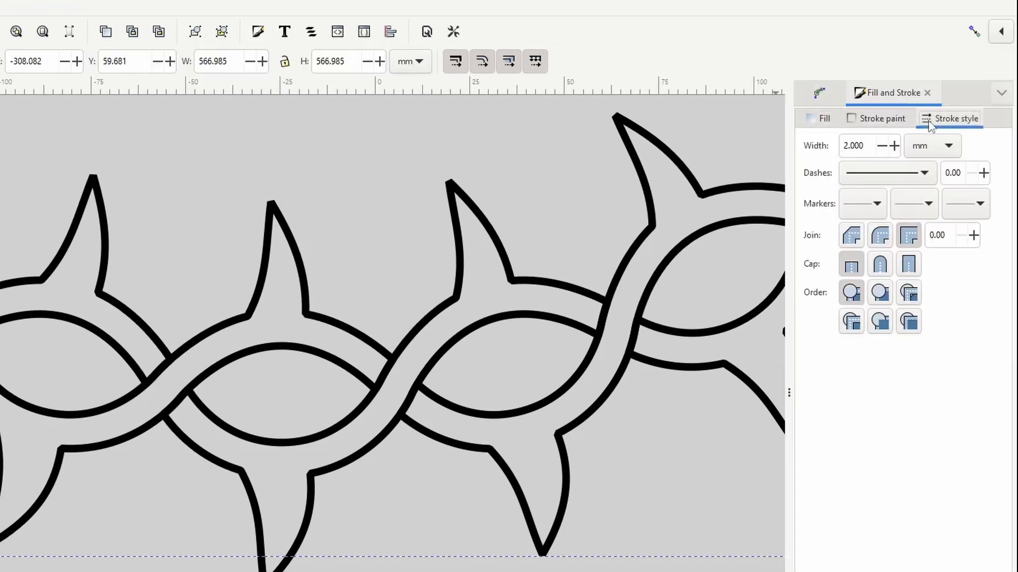
click(908, 237)
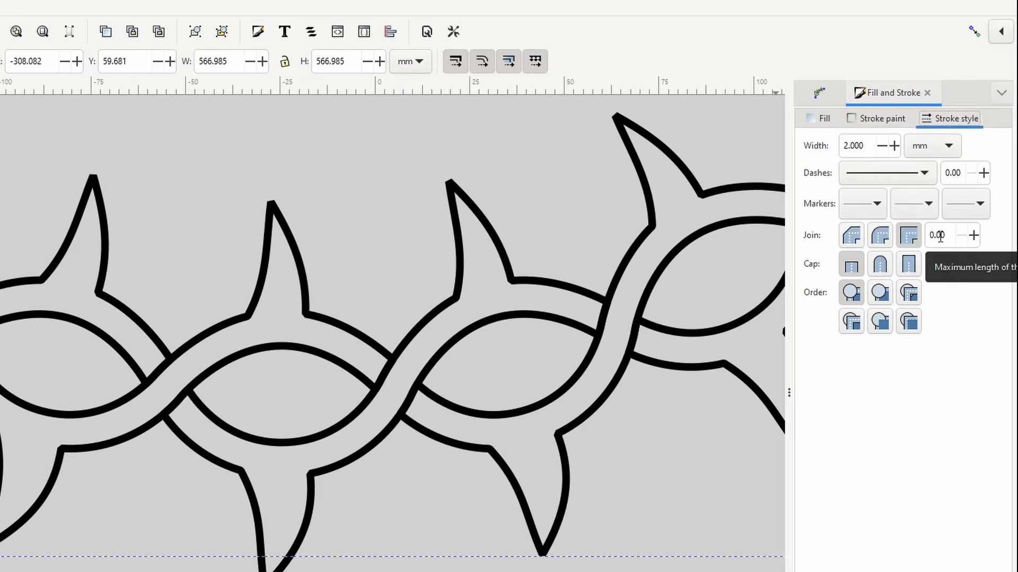
click(939, 235)
text(20)
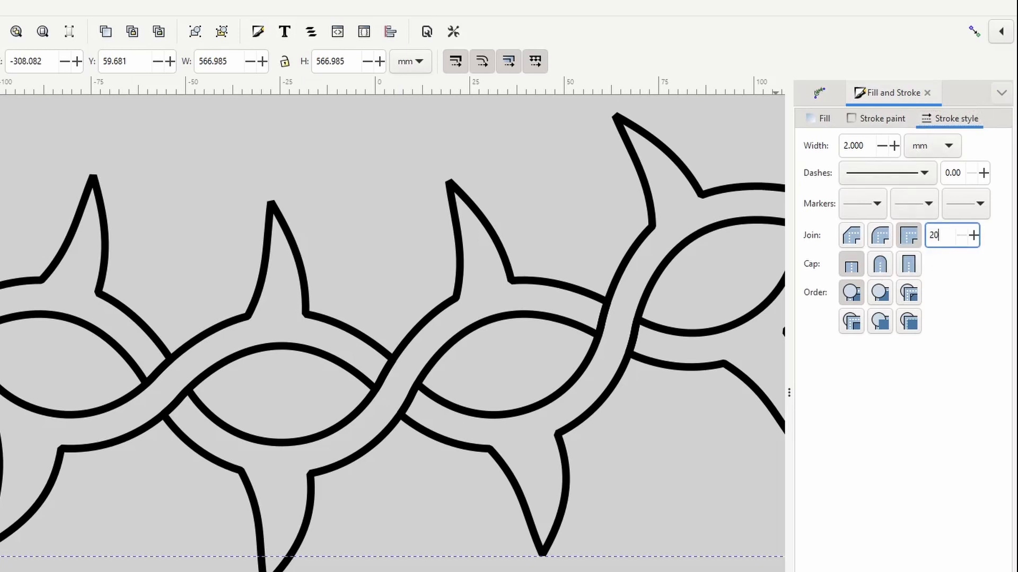
key(Return)
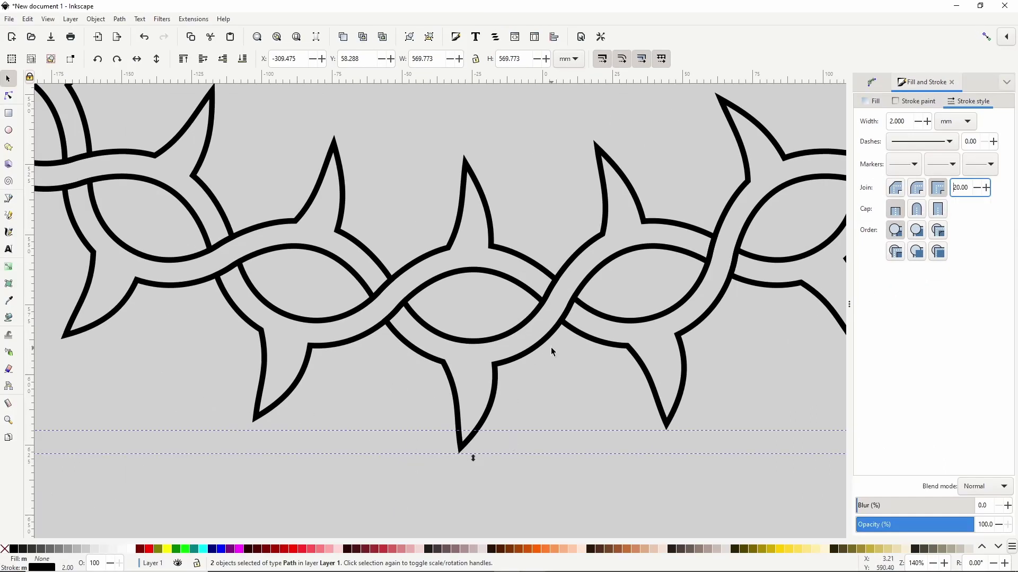
Duplicate the green ring of the second wreath in place, fill the copy with crimson red, and set its opacity to 59.3%
scroll(540, 339, down, 1)
scroll(540, 340, down, 3)
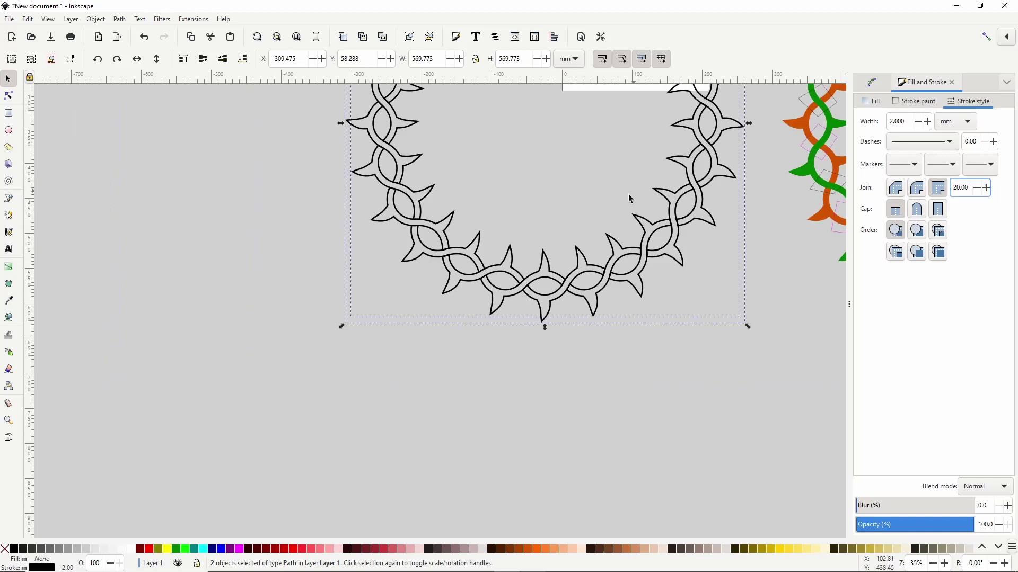
scroll(427, 299, down, 1)
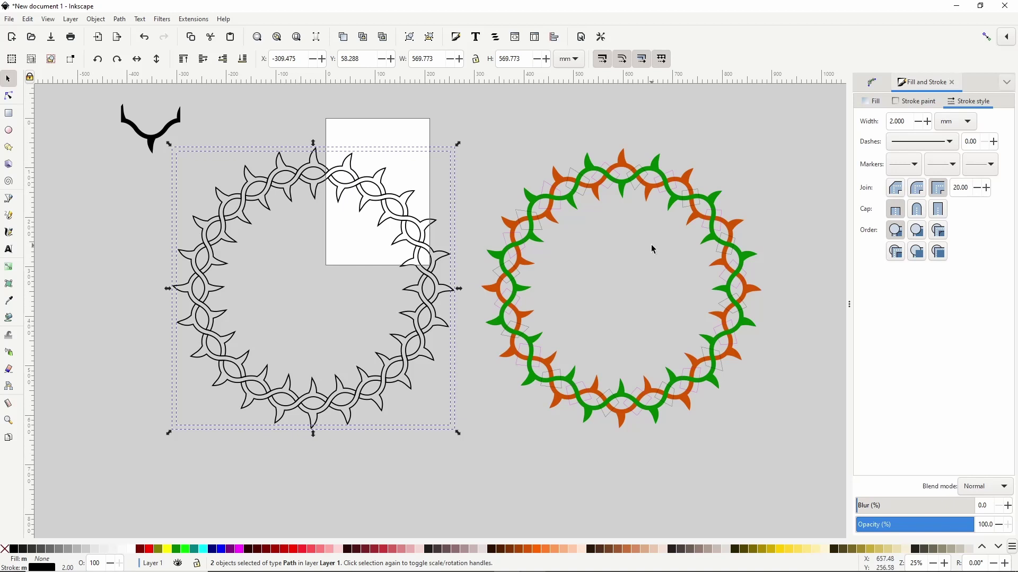
click(658, 163)
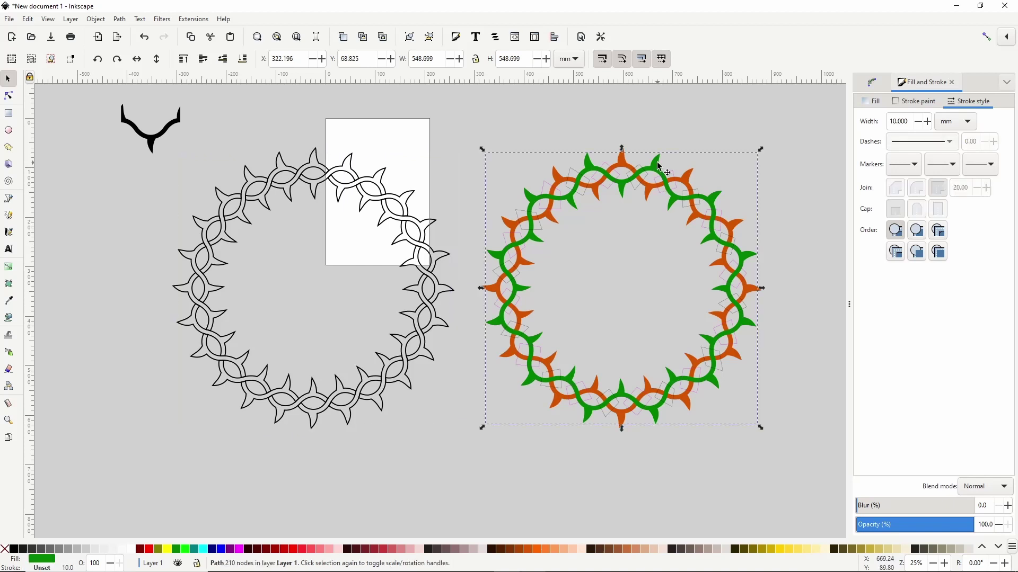
key(ctrl+d)
drag(932, 529, 926, 528)
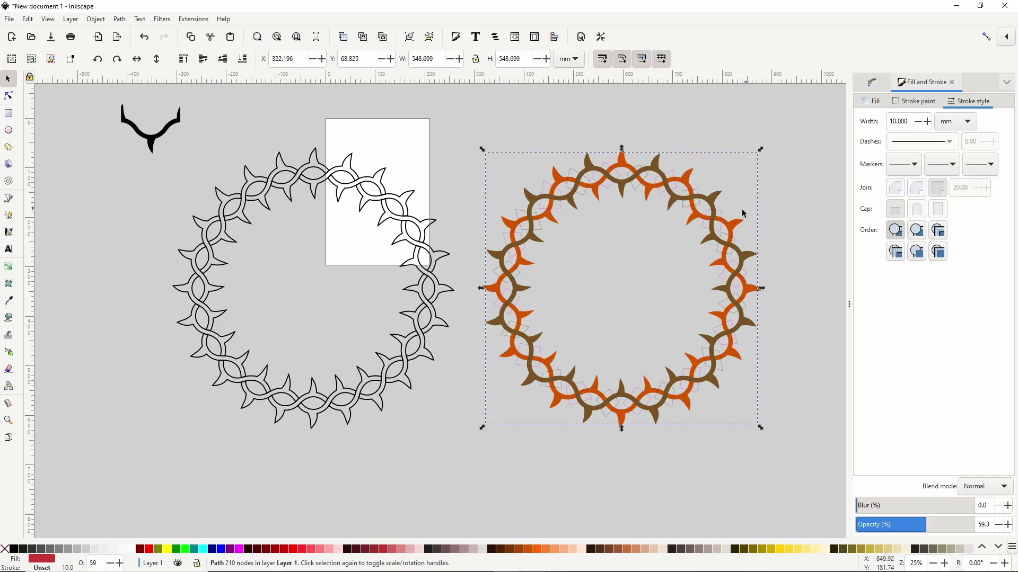
Outset the semi-transparent ring copy repeatedly until it extends slightly beyond the green ring's edges, about 551.36 mm wide overall
scroll(726, 218, right, 1)
scroll(695, 210, up, 2)
scroll(694, 210, up, 1)
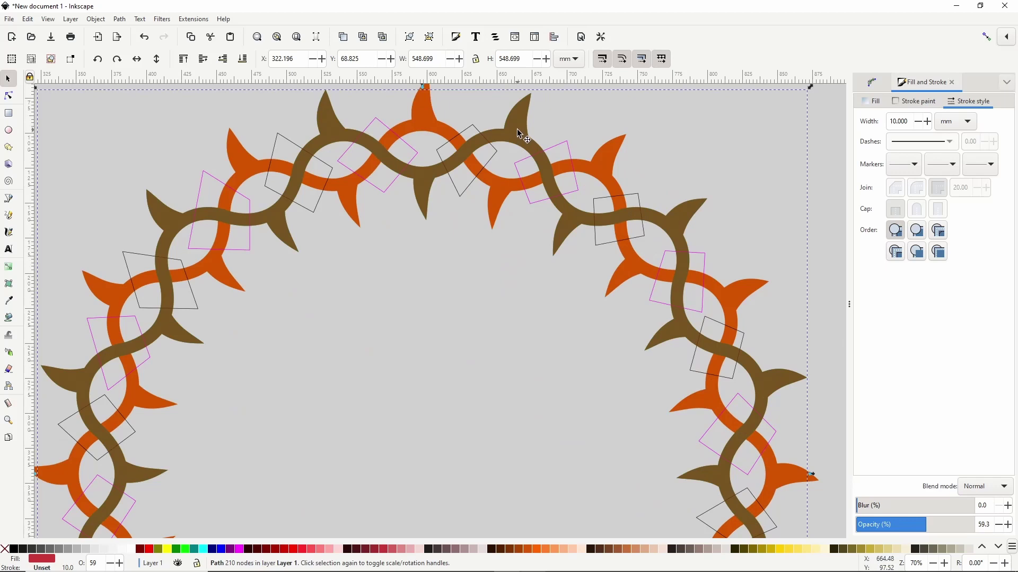
click(119, 19)
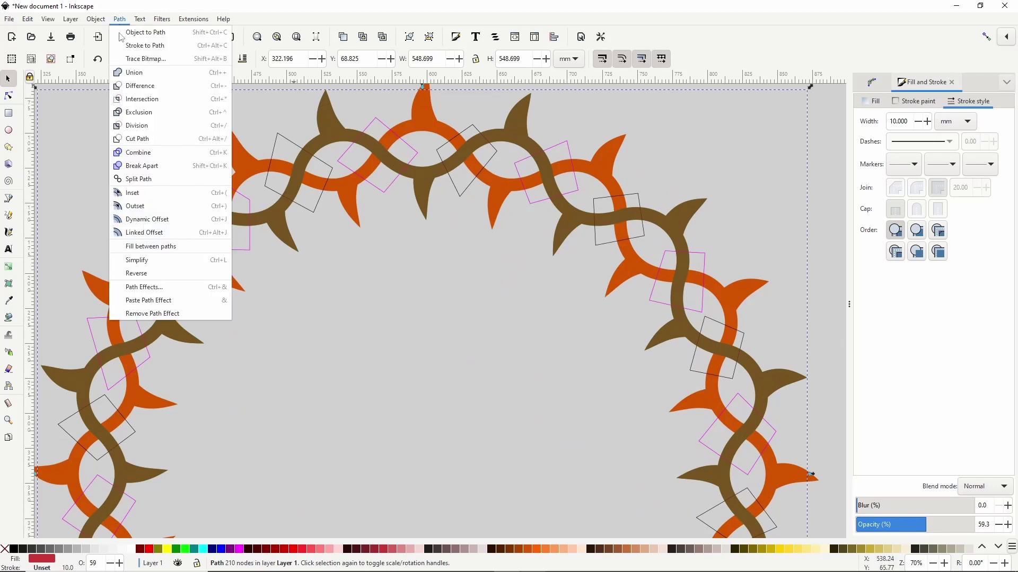
click(154, 212)
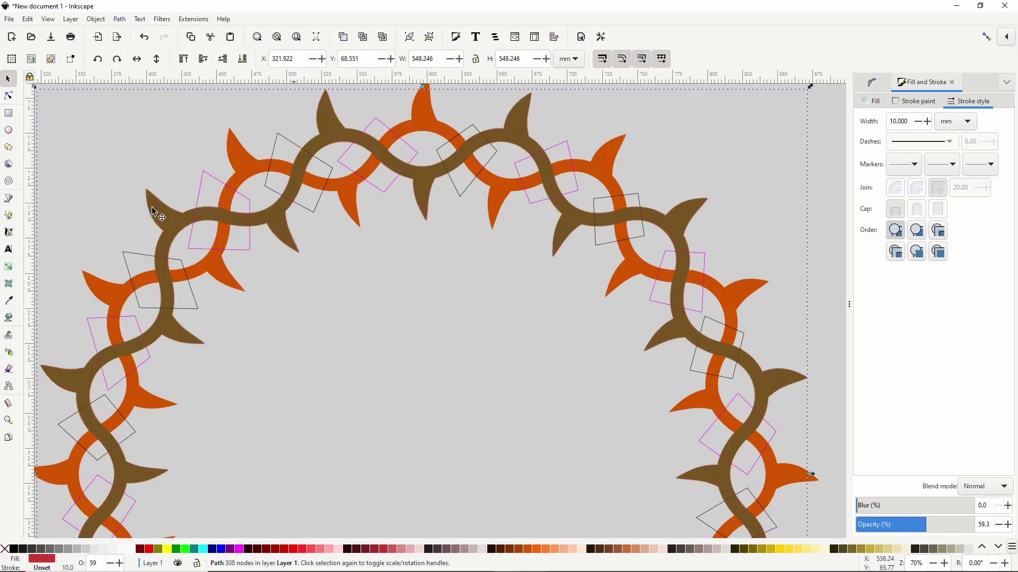
ctrl+scroll(565, 204, up, 1)
ctrl+scroll(564, 205, up, 1)
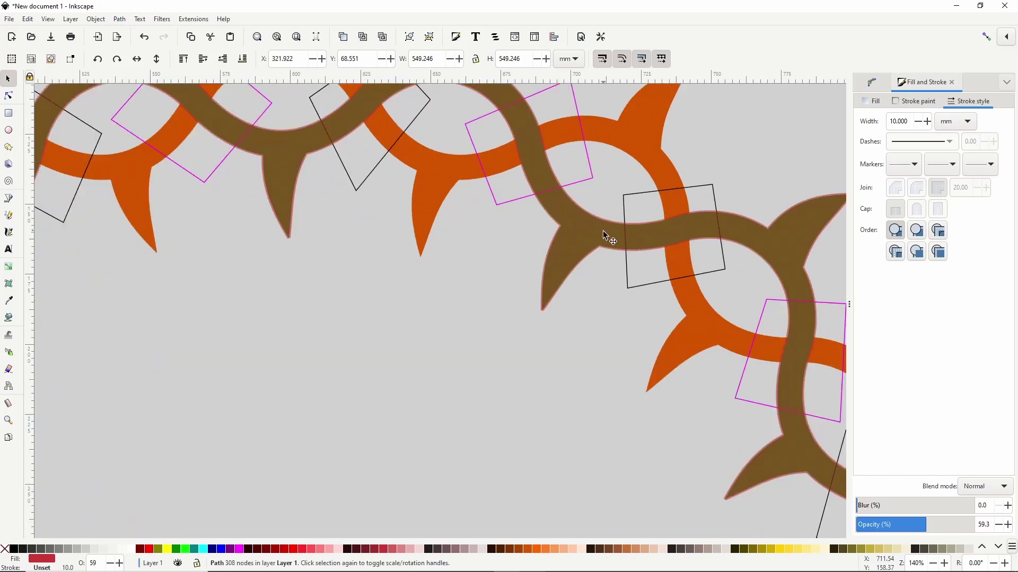
ctrl+scroll(507, 215, down, 1)
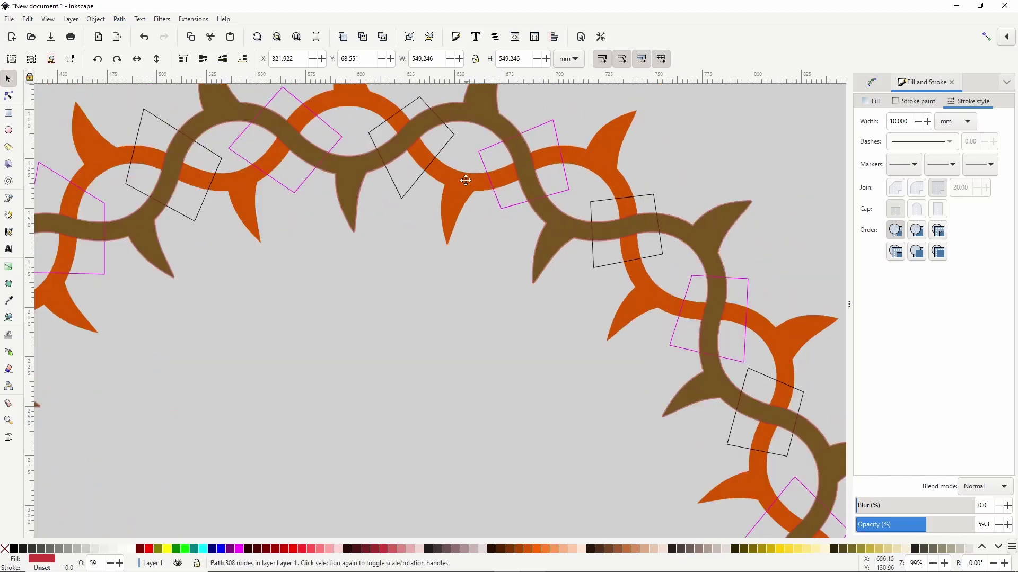
scroll(465, 209, up, 1)
scroll(465, 208, down, 1)
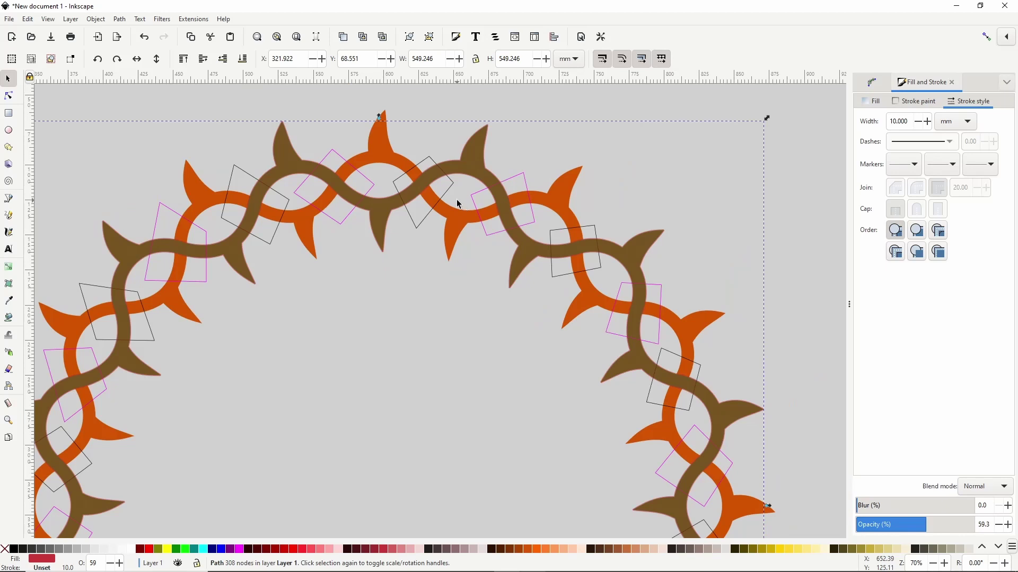
click(120, 20)
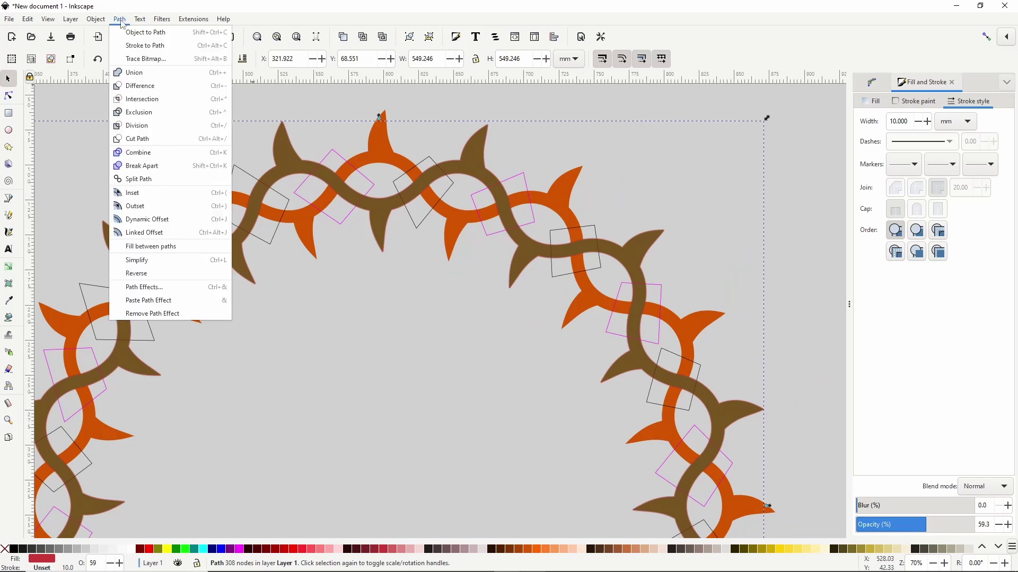
click(150, 207)
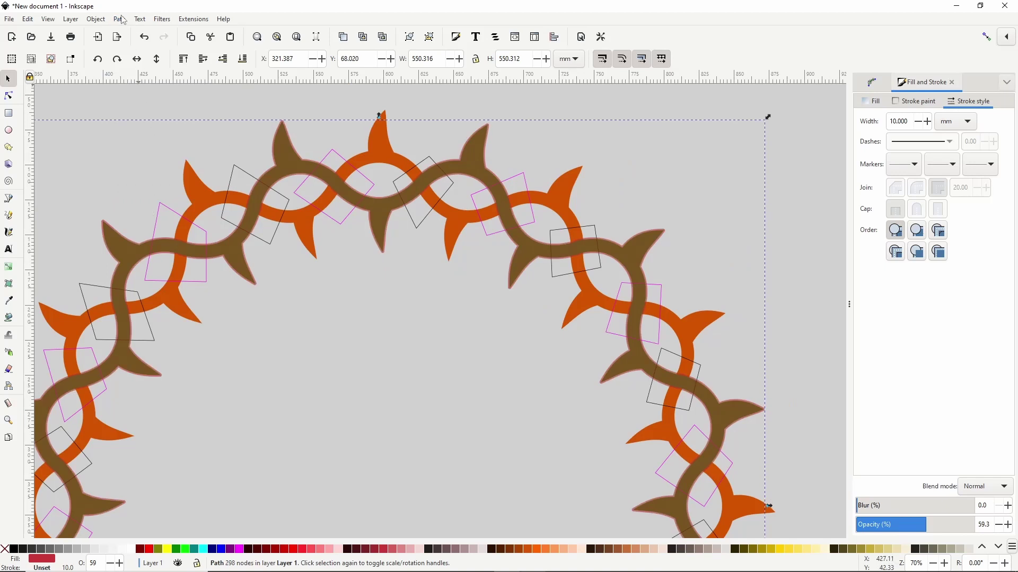
click(119, 19)
click(151, 209)
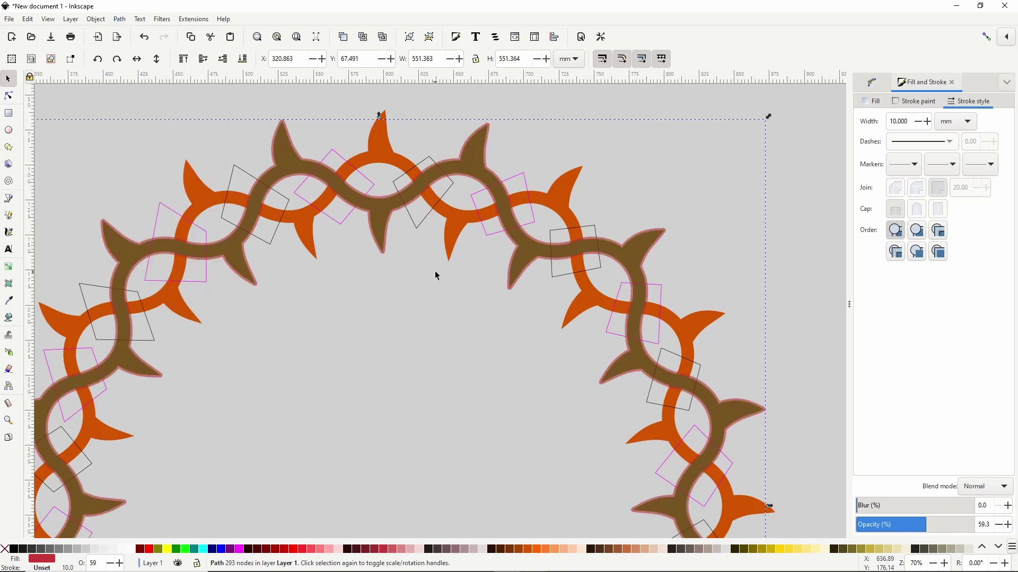
Raise the black crossing outlines to the top and intersect them with the outset ring copy
click(431, 160)
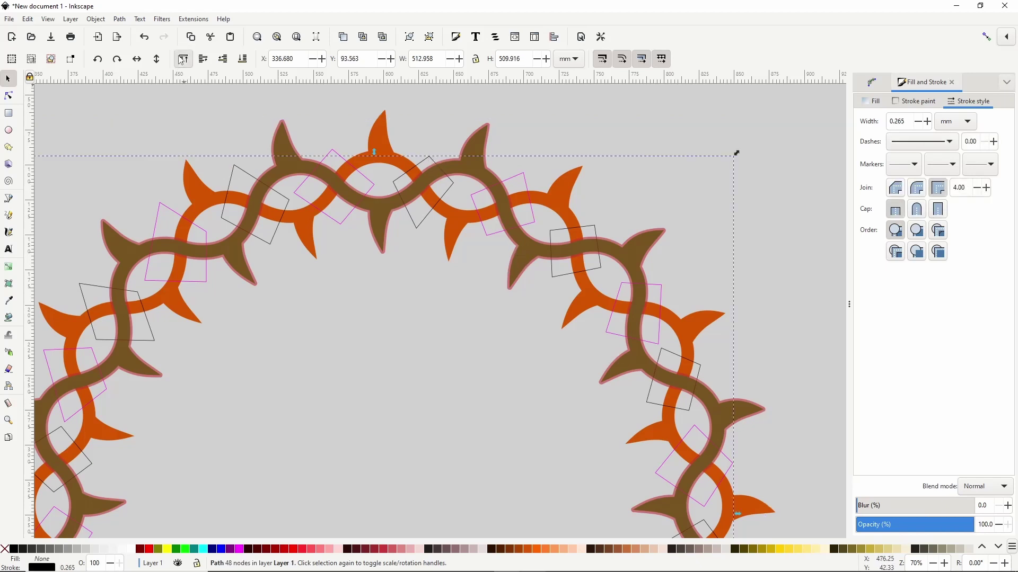
shift+click(480, 168)
click(118, 21)
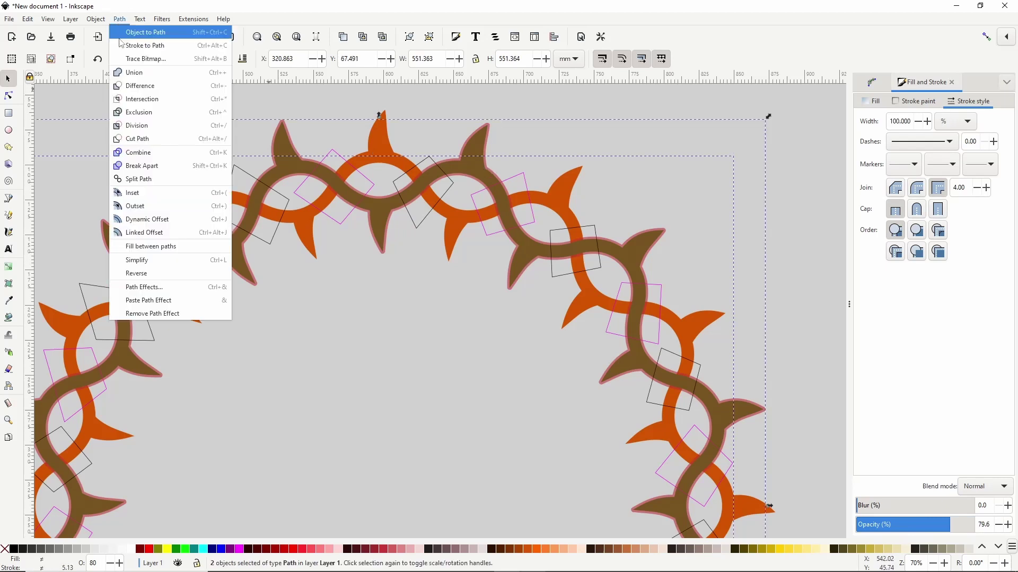
click(141, 101)
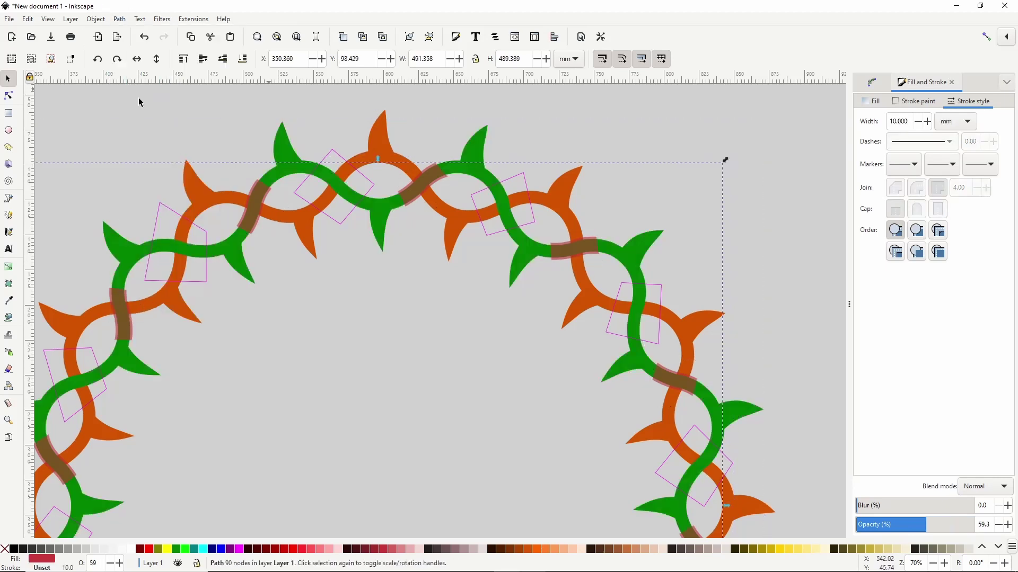
Subtract the semi-transparent crossing pieces from the orange ring of the second wreath with Difference
shift+click(391, 148)
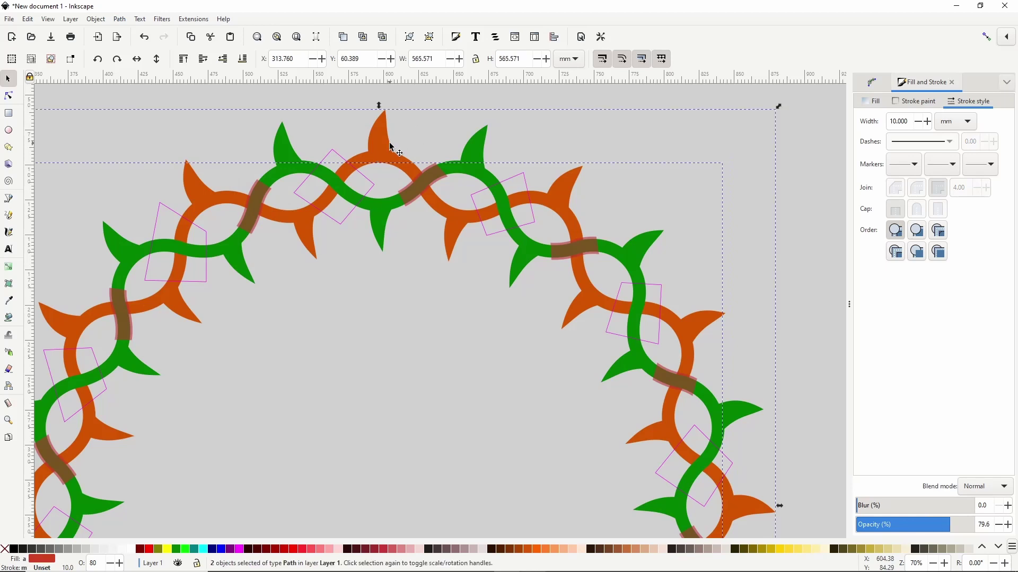
click(119, 20)
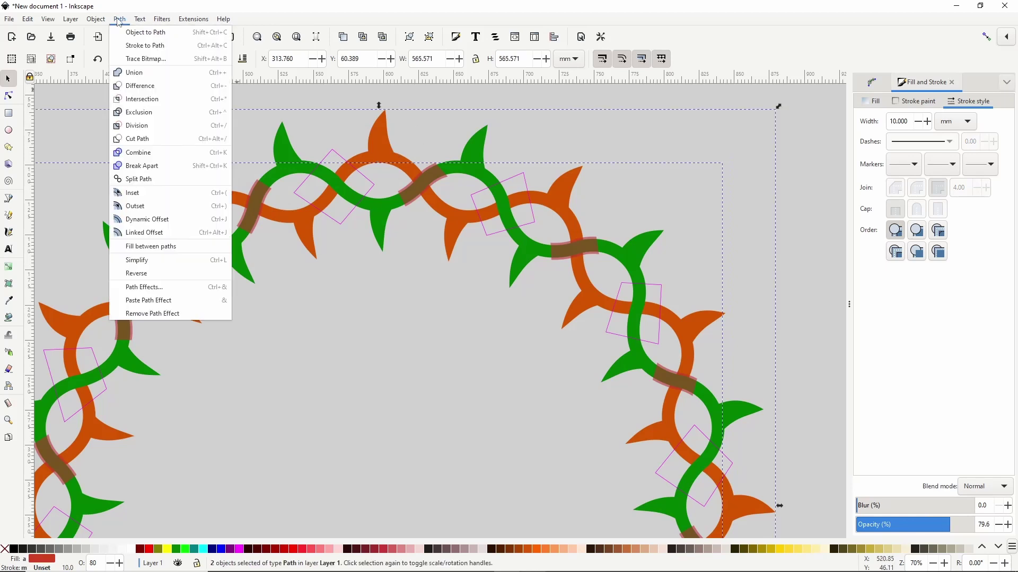
click(146, 86)
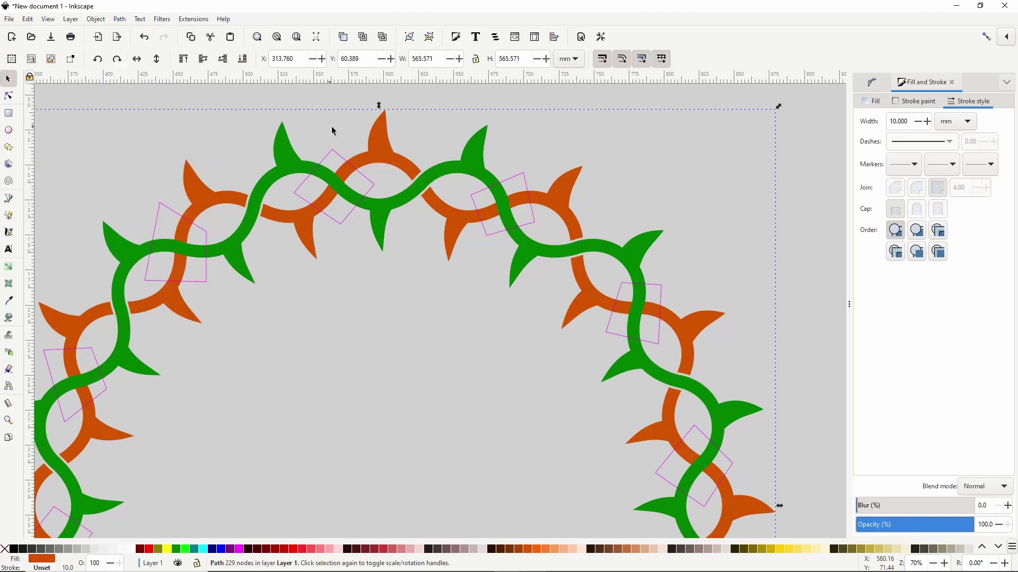
Duplicate the orange ring of the second wreath in place, fill the copy with red, and set its opacity to 46%
key(ctrl+d)
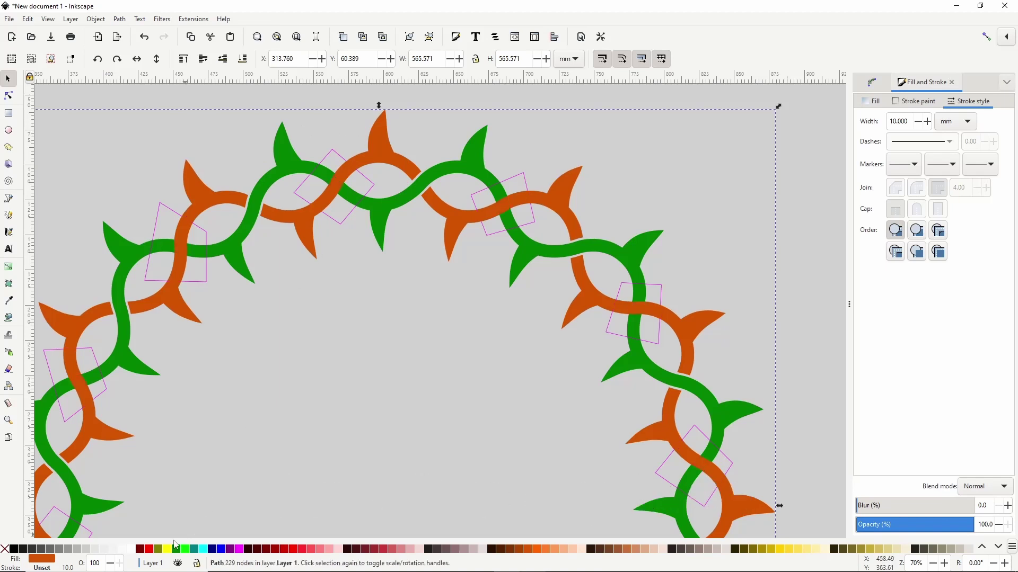
click(151, 551)
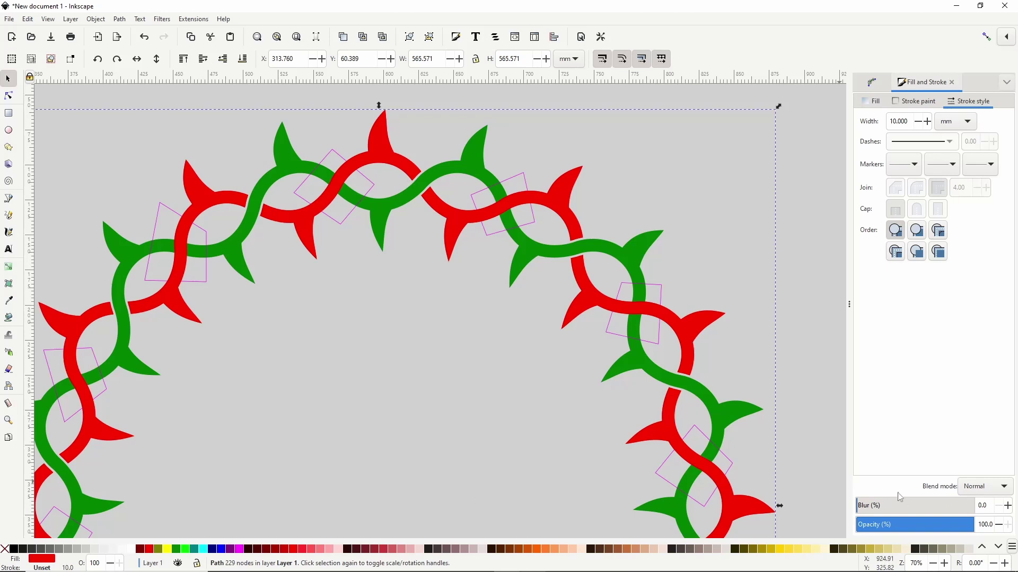
drag(933, 524, 910, 526)
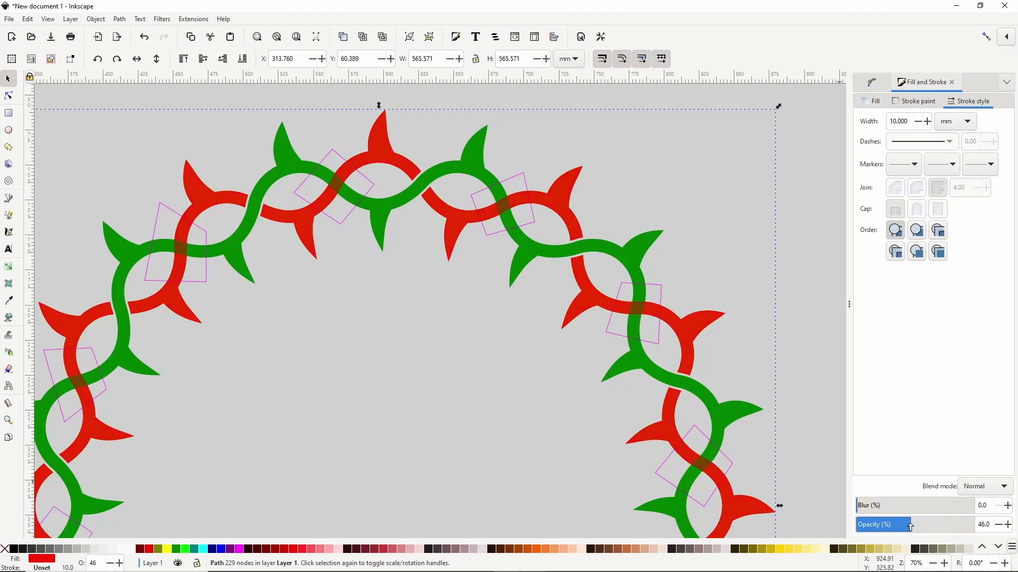
Outset the semi-transparent red ring copy three times, to about 568.24 mm wide overall
click(125, 22)
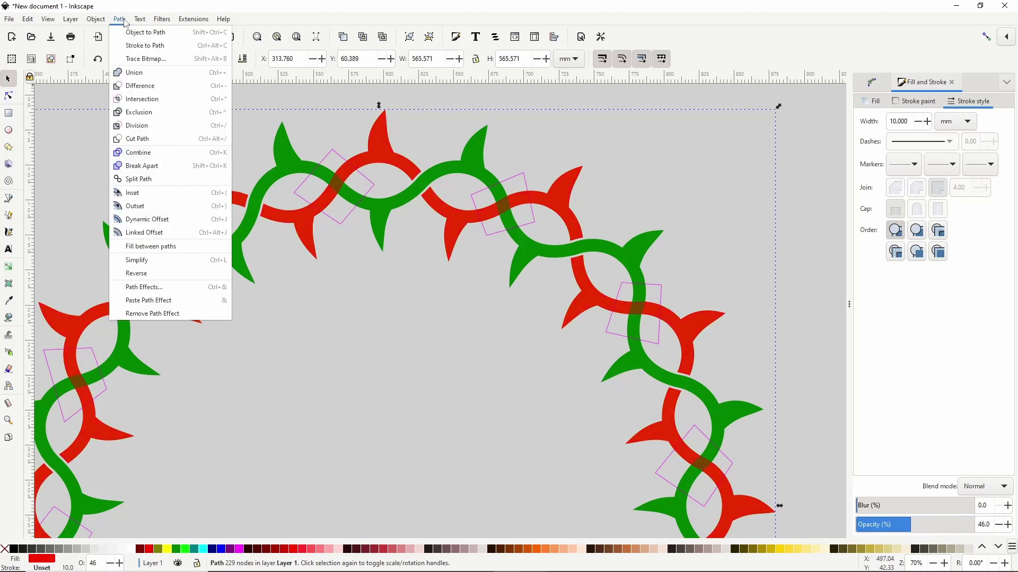
click(151, 208)
click(125, 21)
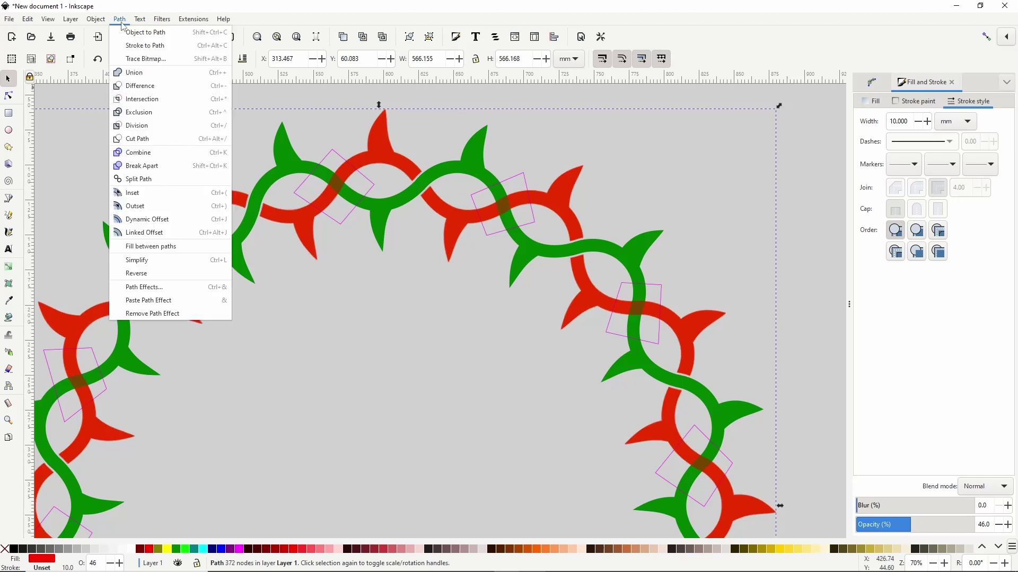
click(139, 206)
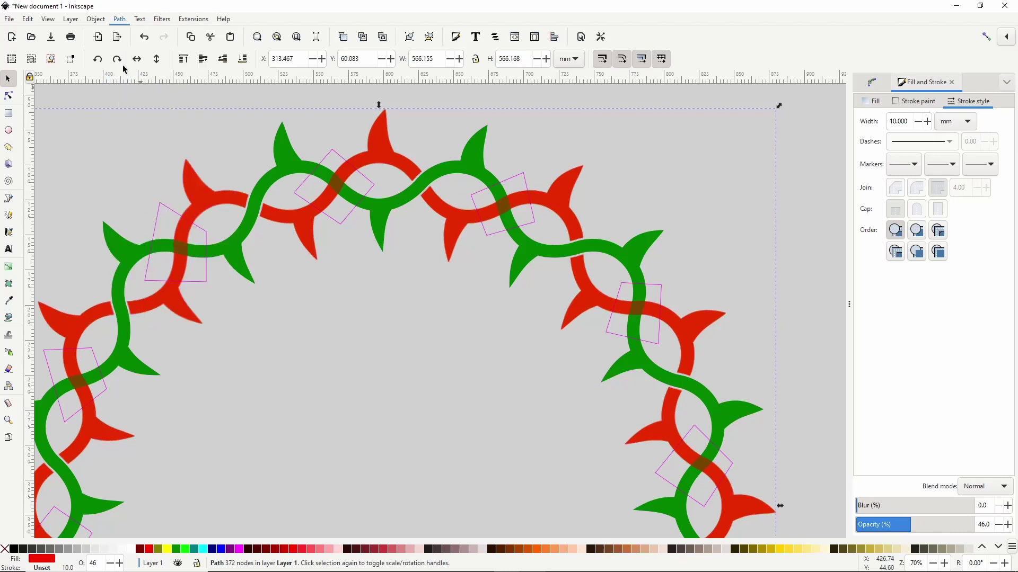
click(120, 20)
click(139, 207)
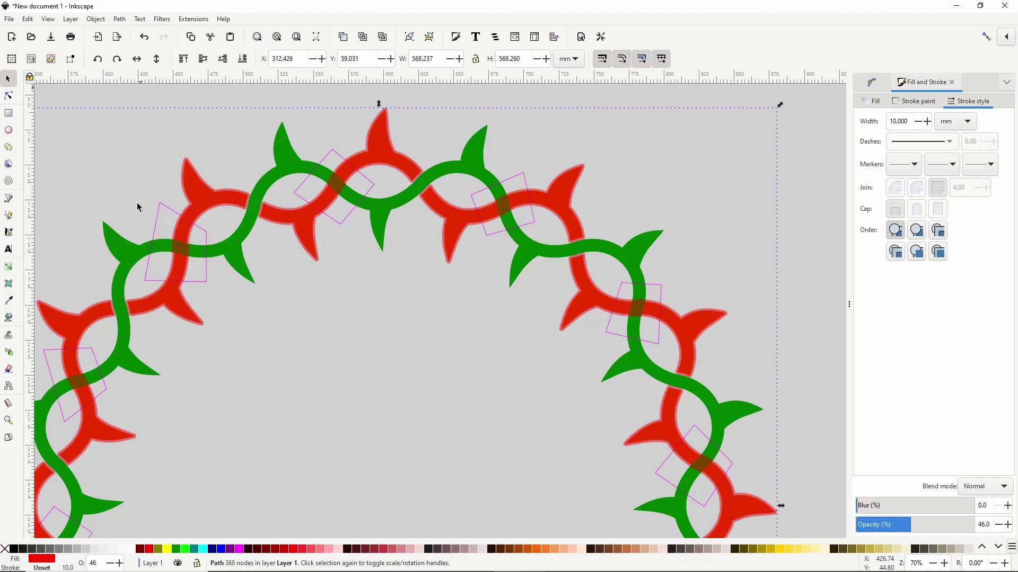
Intersect the magenta crossing outlines with the outset red ring copy to keep only the crossing pieces
click(329, 154)
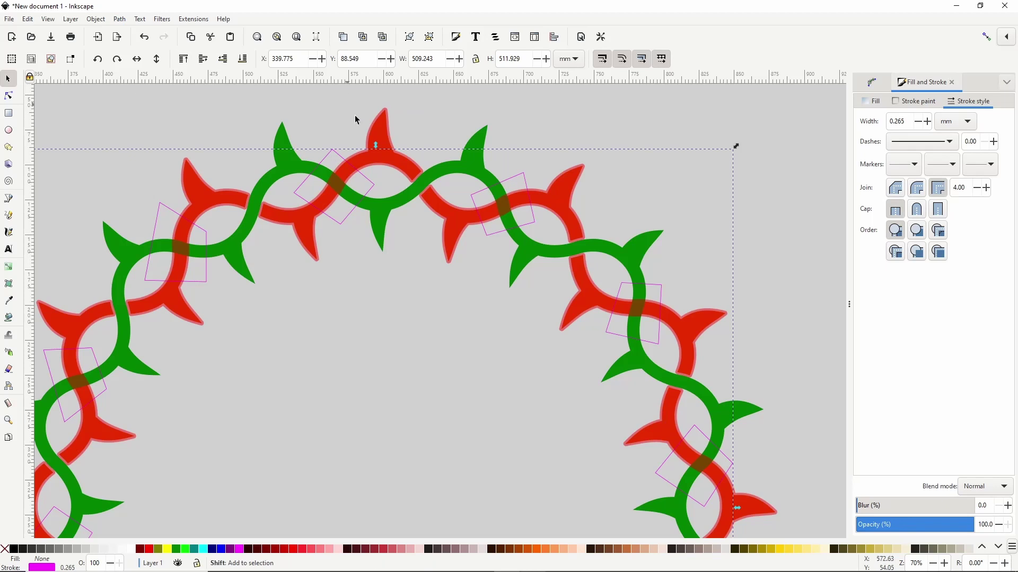
shift+click(385, 141)
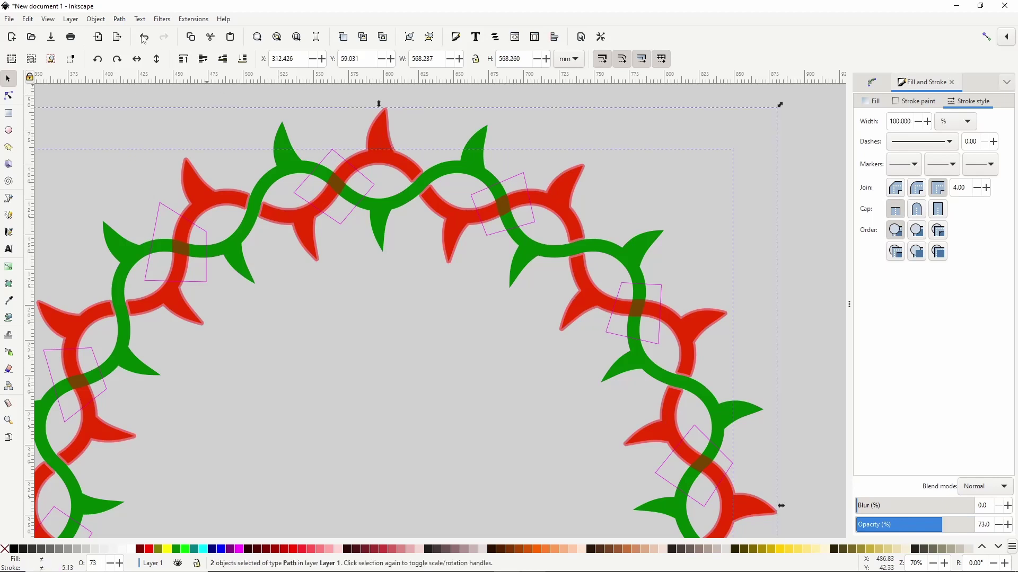
click(119, 19)
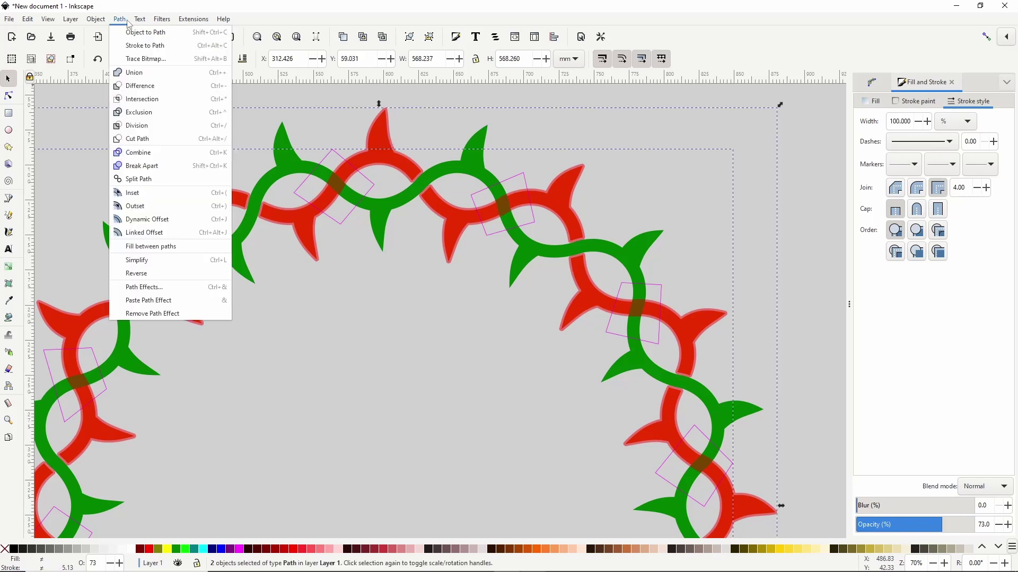
click(141, 96)
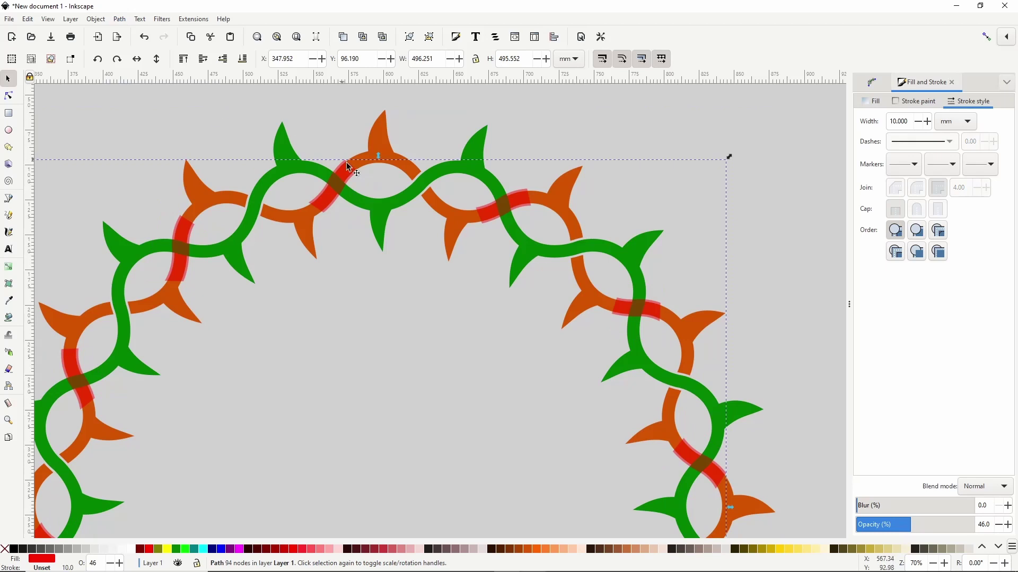
Subtract the semi-transparent red crossing pieces from the green ring of the second wreath with Difference, and clear the selection
shift+click(371, 210)
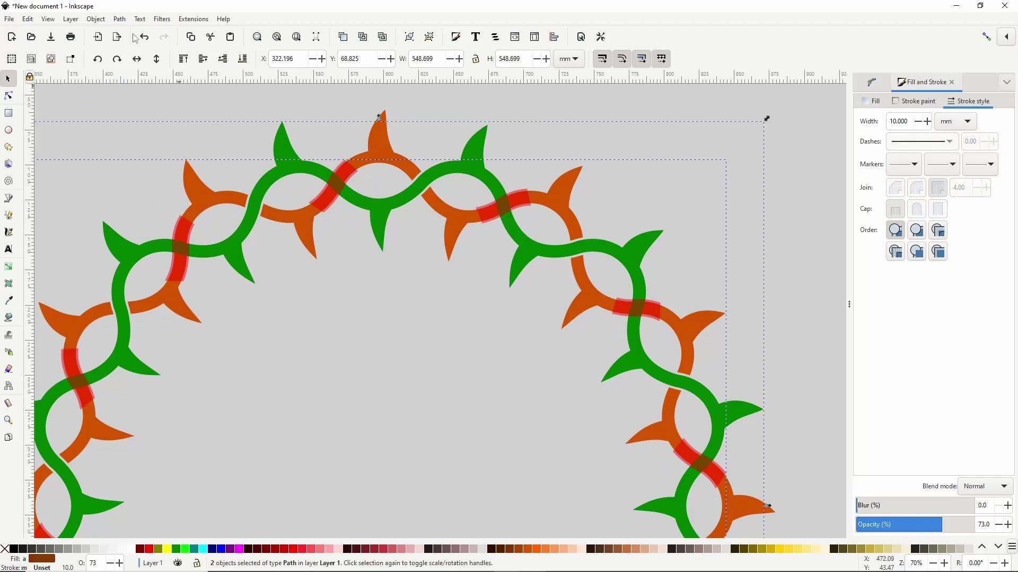
click(121, 19)
click(145, 88)
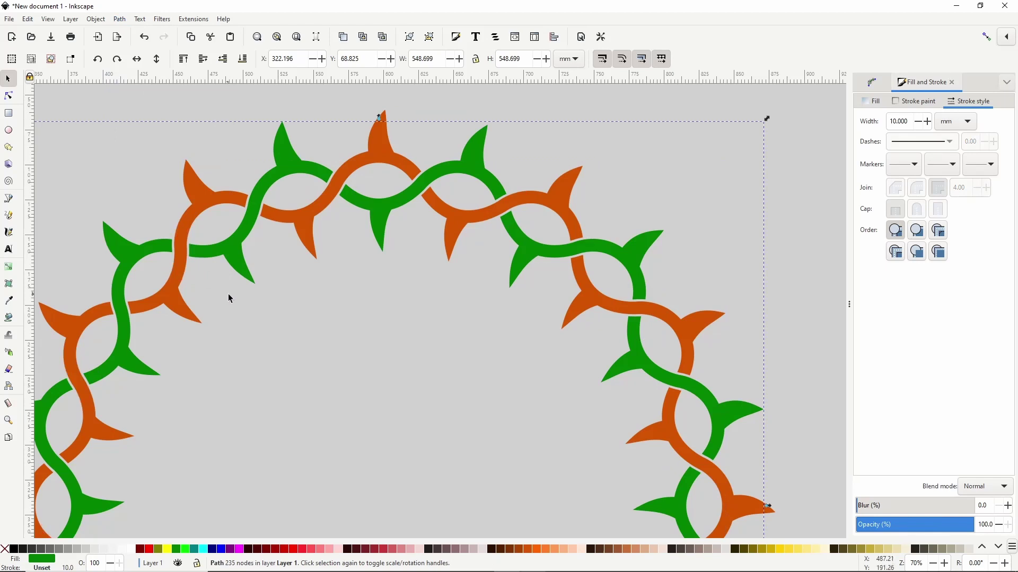
scroll(228, 293, down, 3)
drag(236, 307, 434, 288)
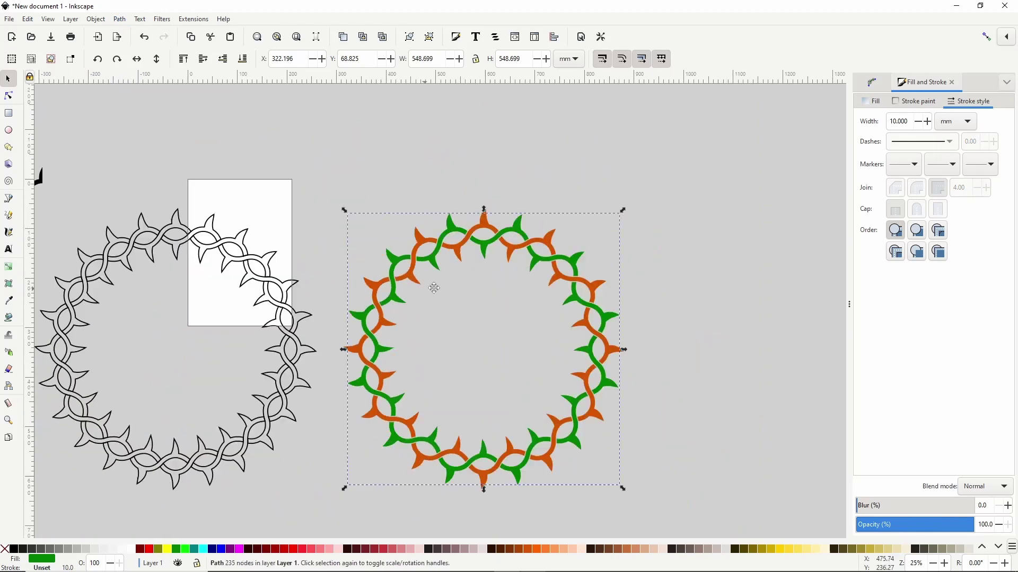
scroll(434, 287, left, 3)
scroll(408, 292, left, 1)
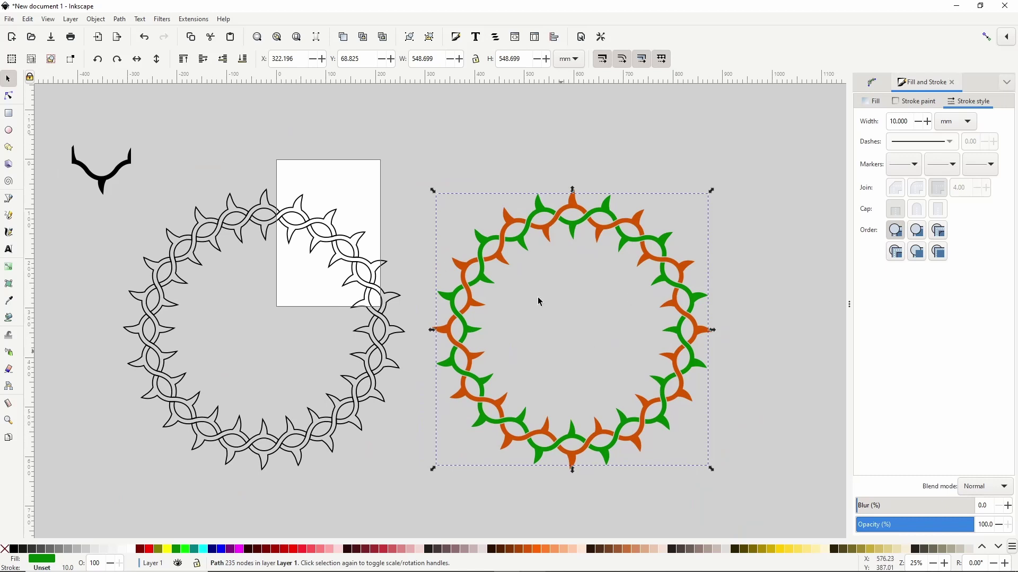
click(473, 158)
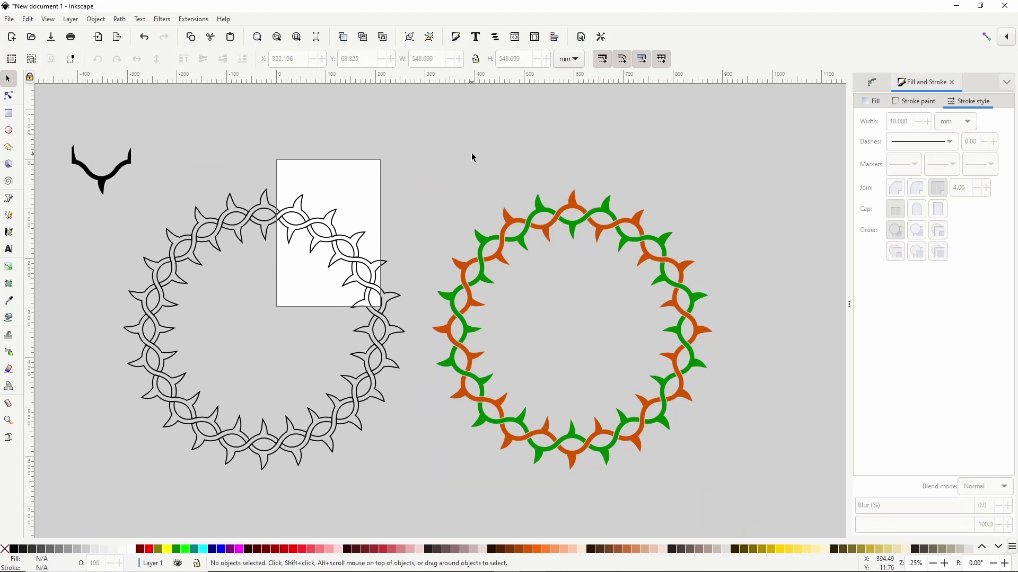